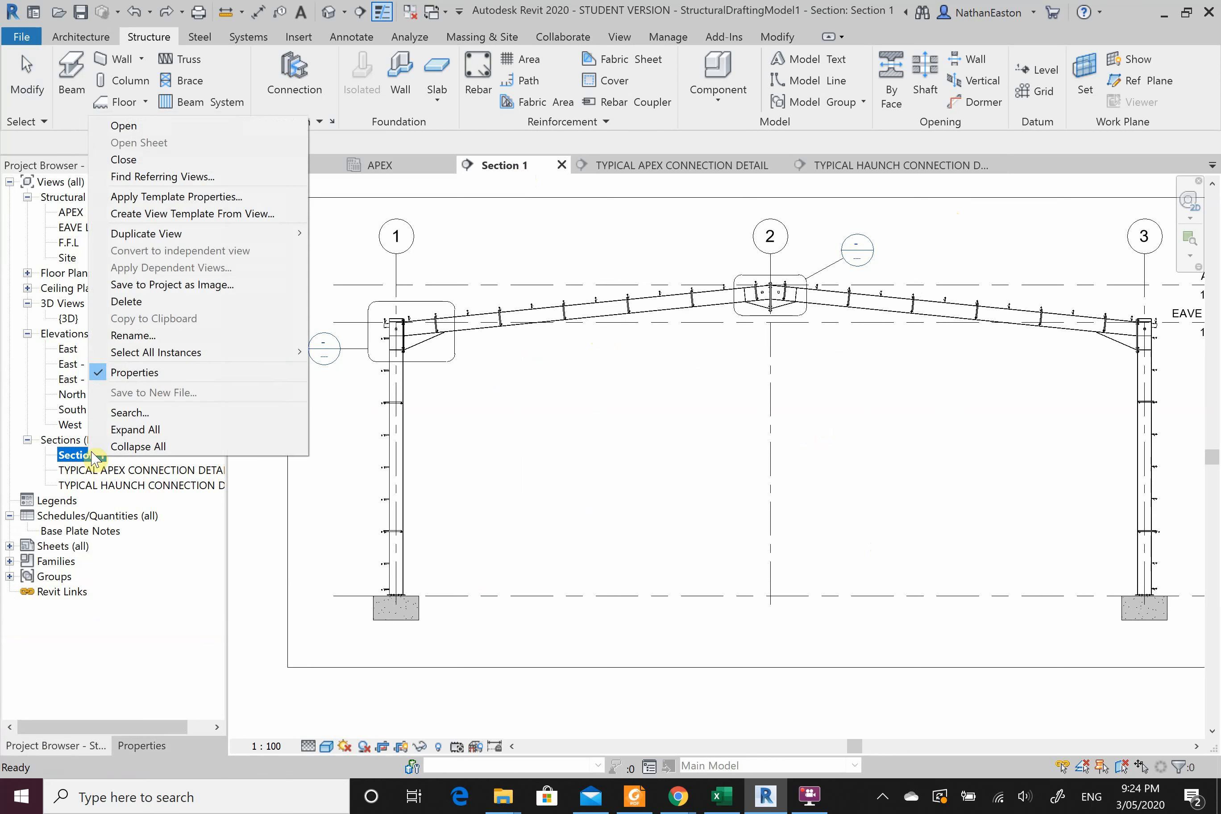
Rename the Section 1 view as PORTAL FRAME.
{"action": "left_click", "coordinate": [158, 335]}
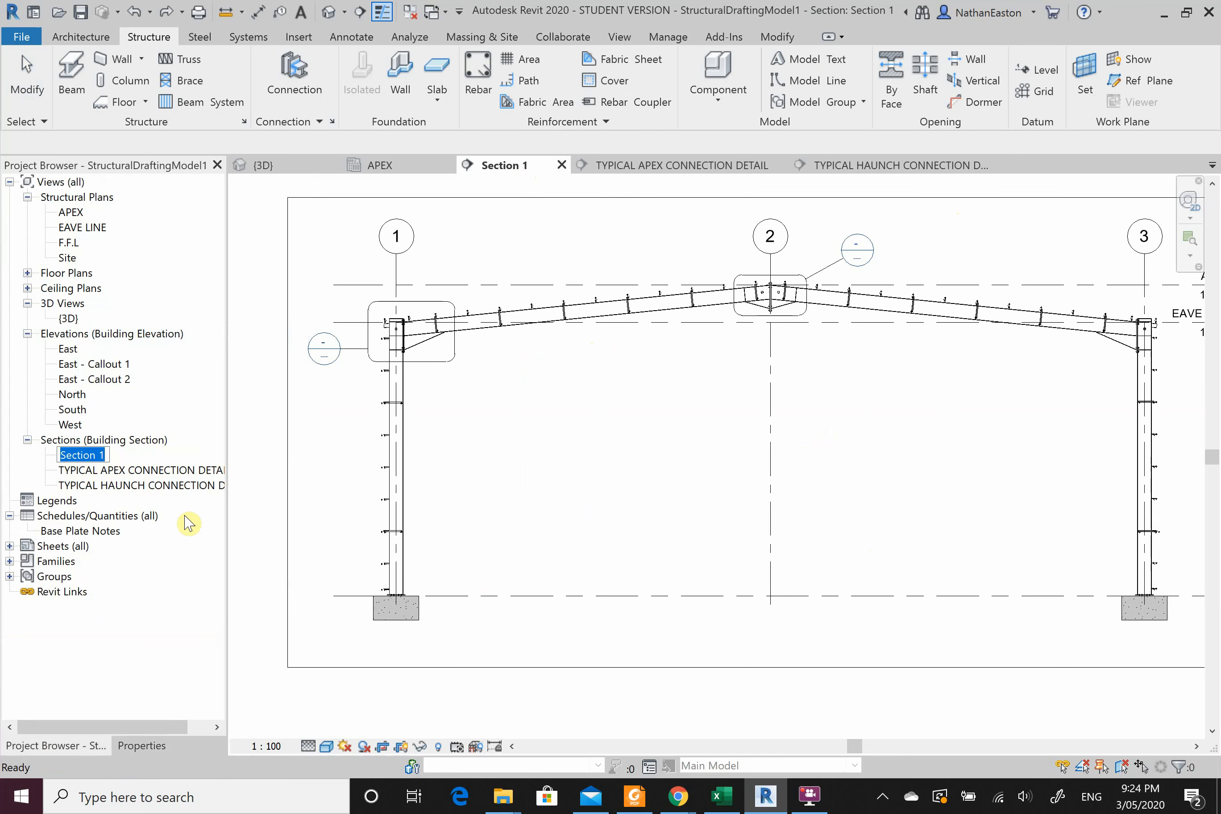
{"action": "type", "text": "PORTAL FRAME"}
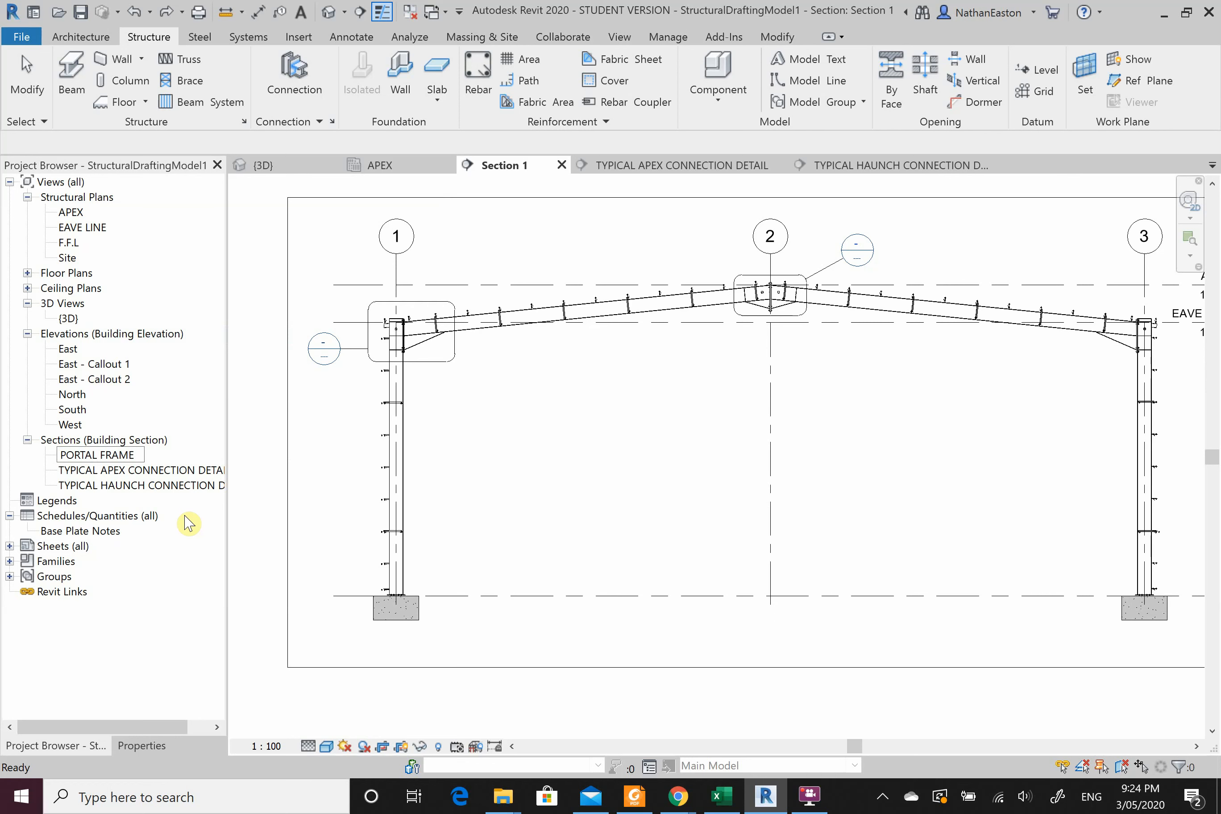
{"action": "left_click", "coordinate": [574, 475]}
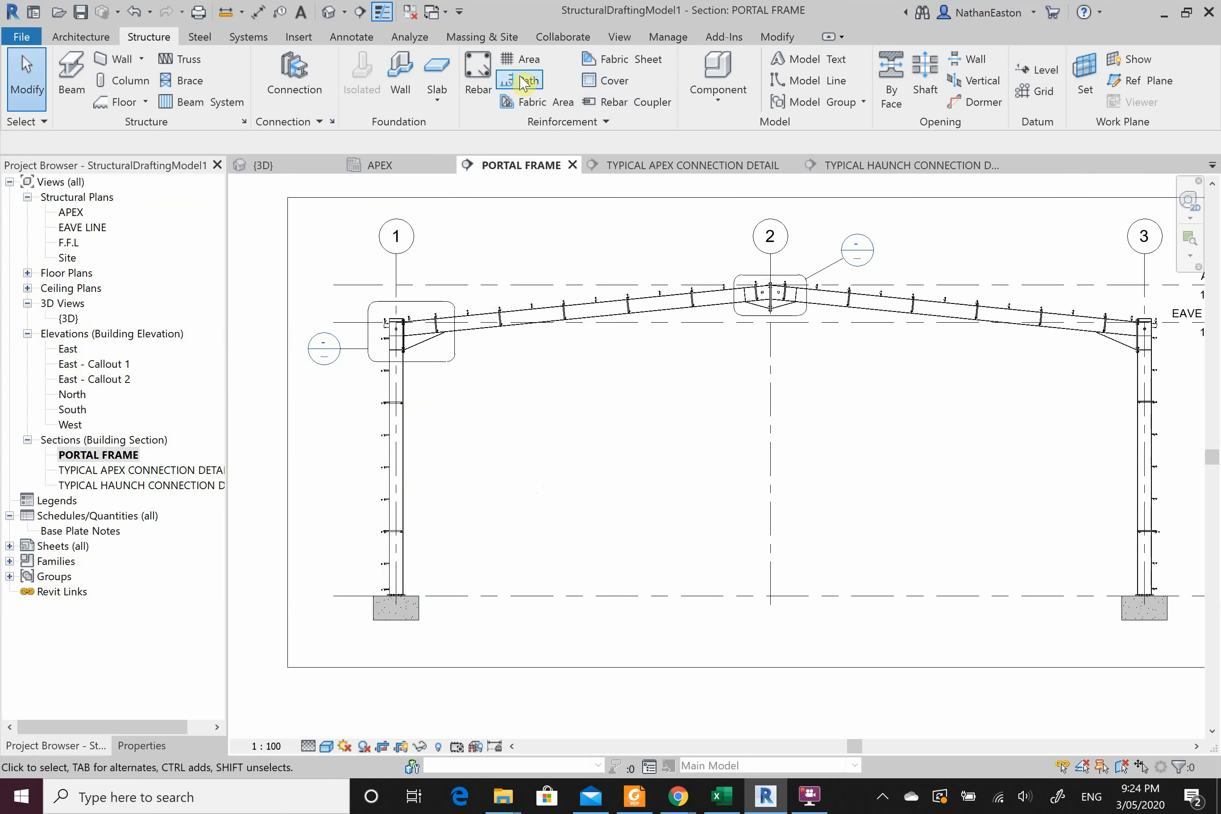
Create a callout around the column base and footing at grid 1 of the portal frame section, and open its view.
{"action": "left_click", "coordinate": [620, 37]}
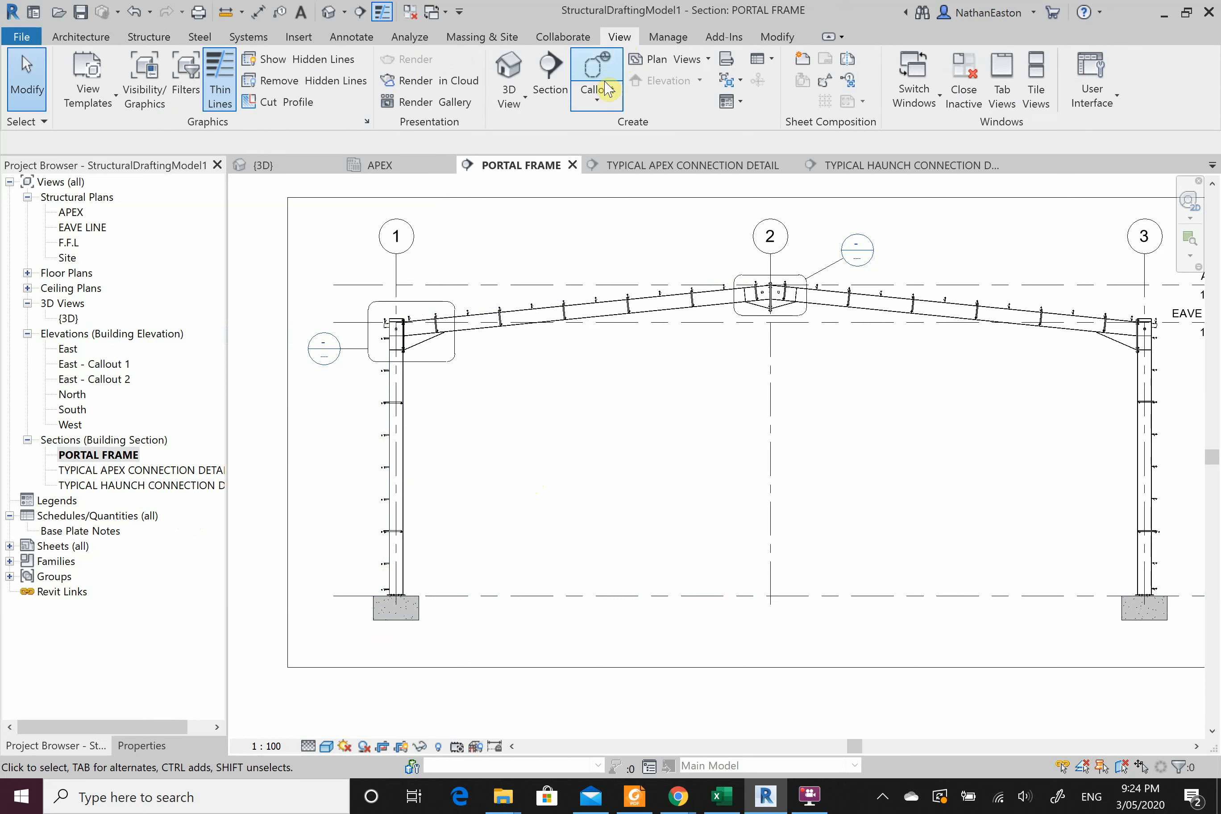
{"action": "left_click", "coordinate": [599, 77]}
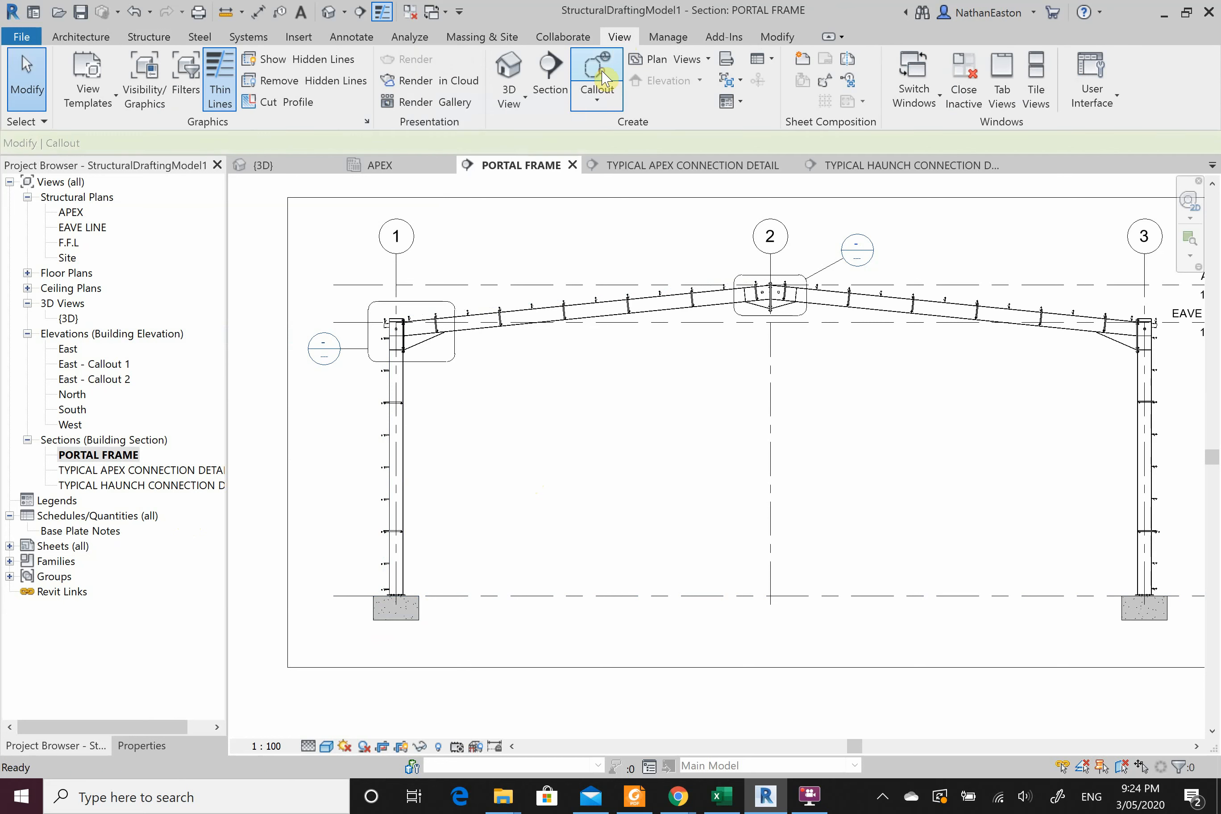
{"action": "left_click", "coordinate": [359, 579]}
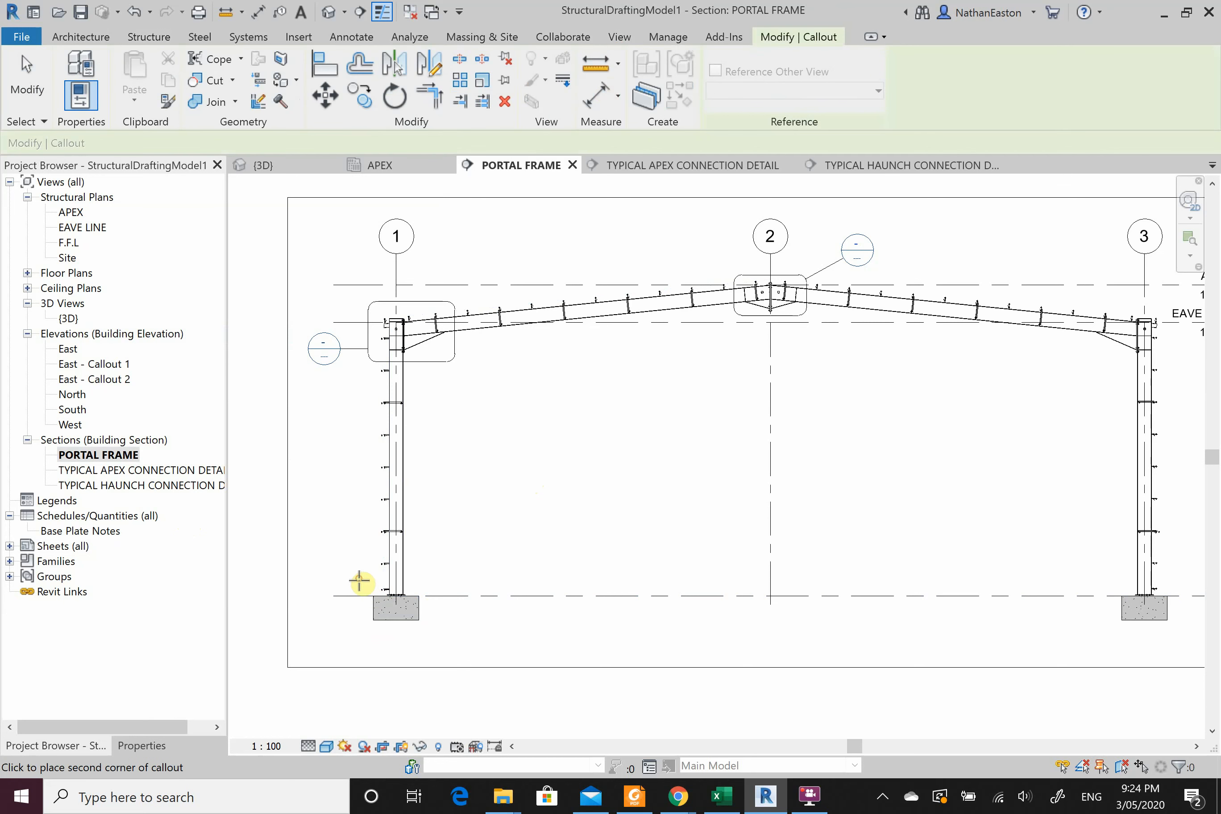
{"action": "left_click", "coordinate": [429, 634]}
{"action": "right_click", "coordinate": [431, 623]}
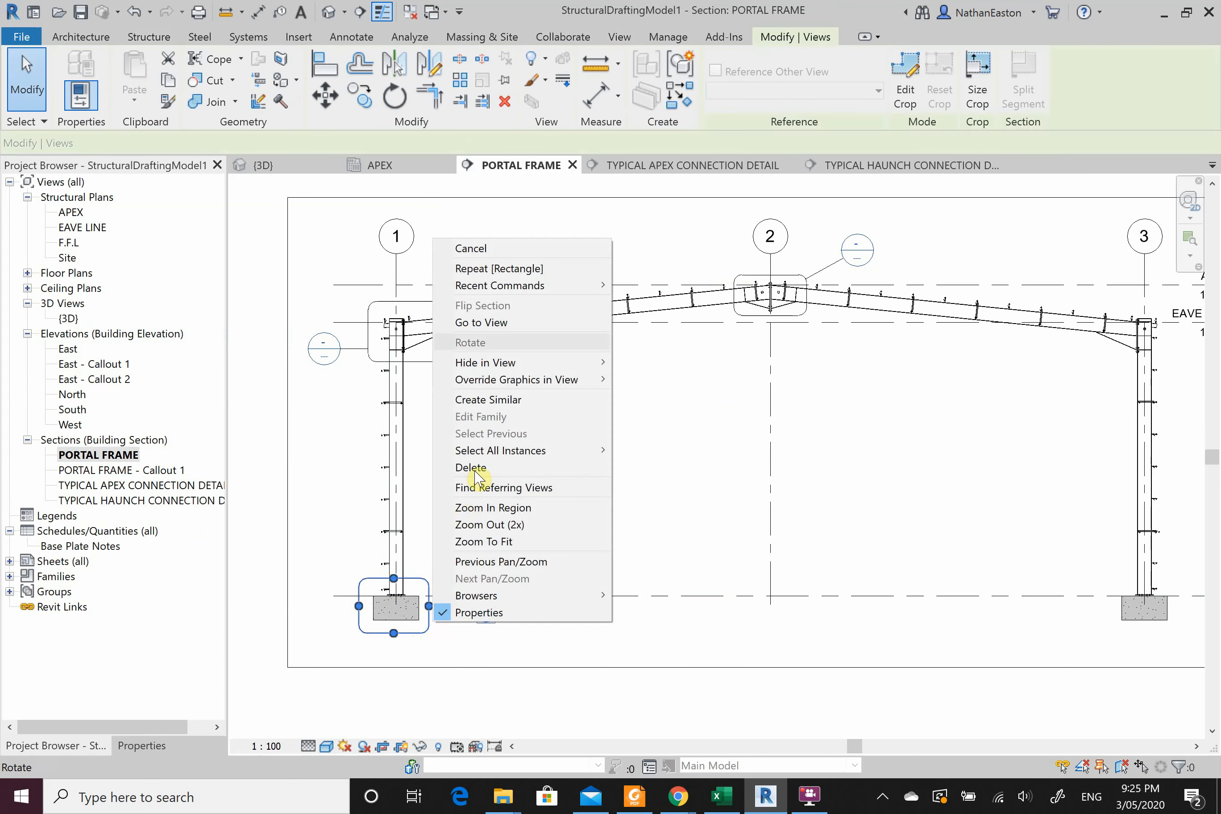
{"action": "left_click", "coordinate": [531, 323]}
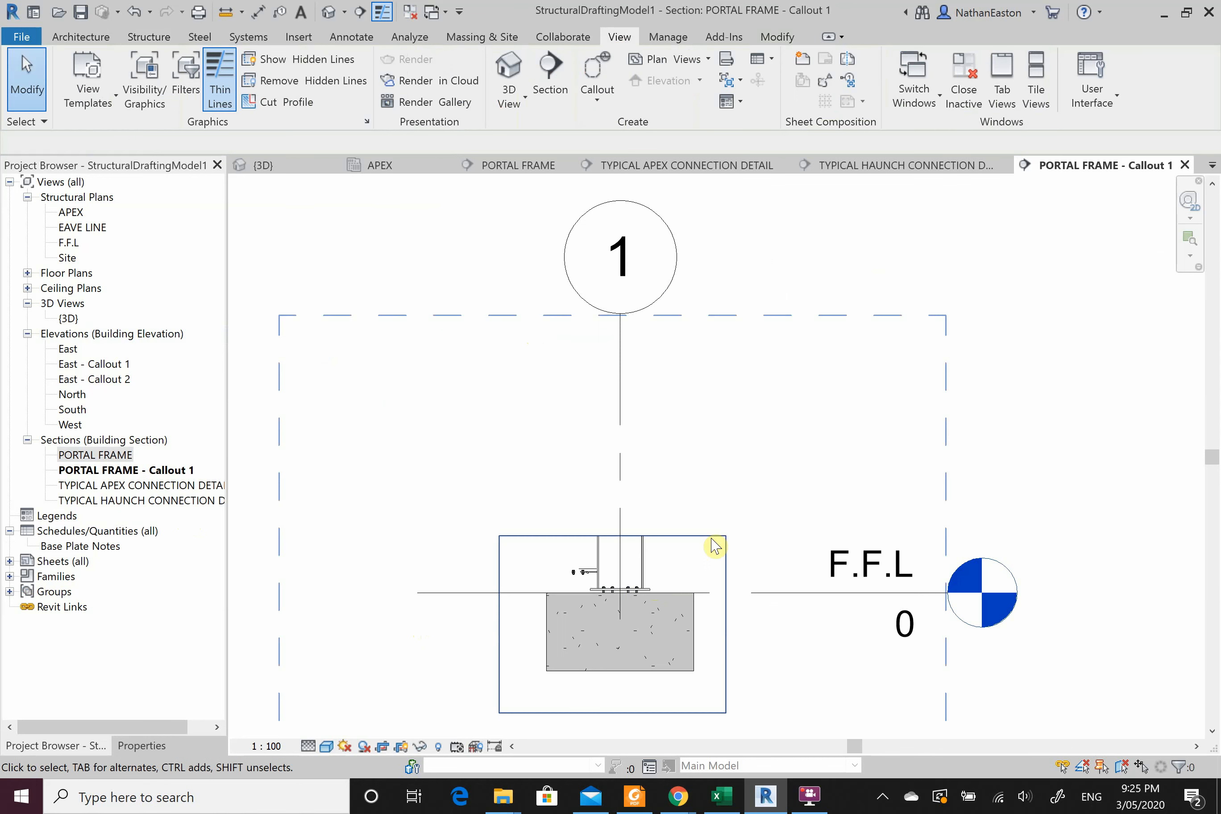
Set the callout view's scale to 1:20 and detail level to Fine, and choose its visual style.
{"action": "scroll", "coordinate": [670, 499], "scroll_direction": "down", "scroll_amount": 1}
{"action": "scroll", "coordinate": [627, 509], "scroll_direction": "up", "scroll_amount": 2}
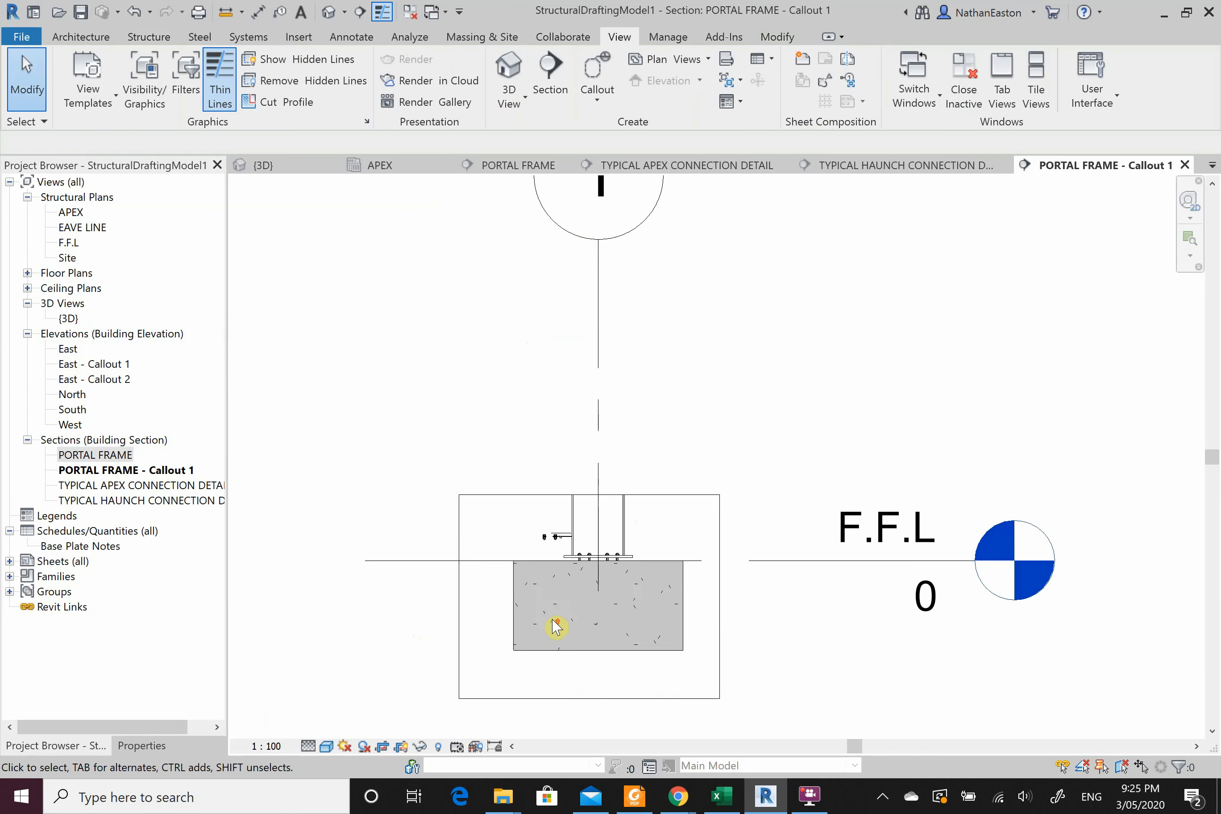
{"action": "scroll", "coordinate": [557, 627], "scroll_direction": "up", "scroll_amount": 1}
{"action": "left_click", "coordinate": [267, 746]}
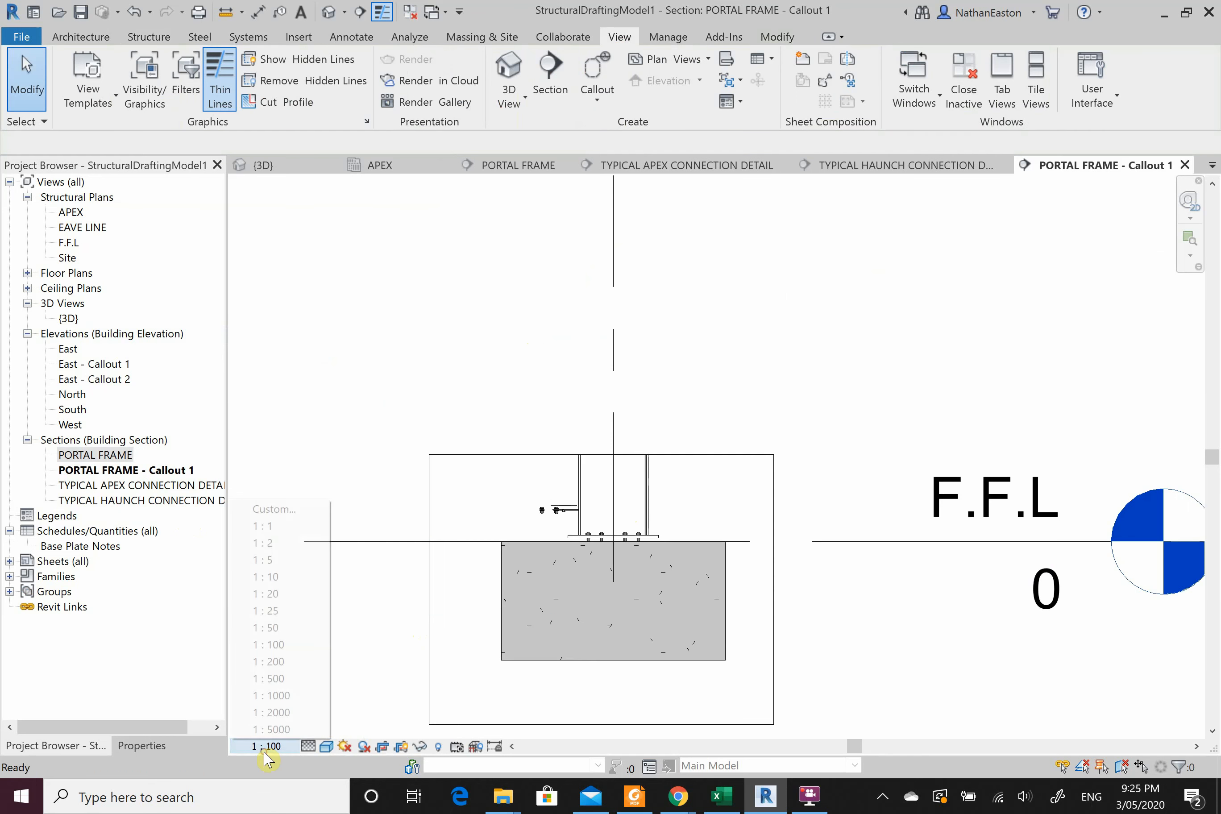
{"action": "left_click", "coordinate": [293, 595]}
{"action": "left_click", "coordinate": [309, 746]}
{"action": "left_click", "coordinate": [326, 729]}
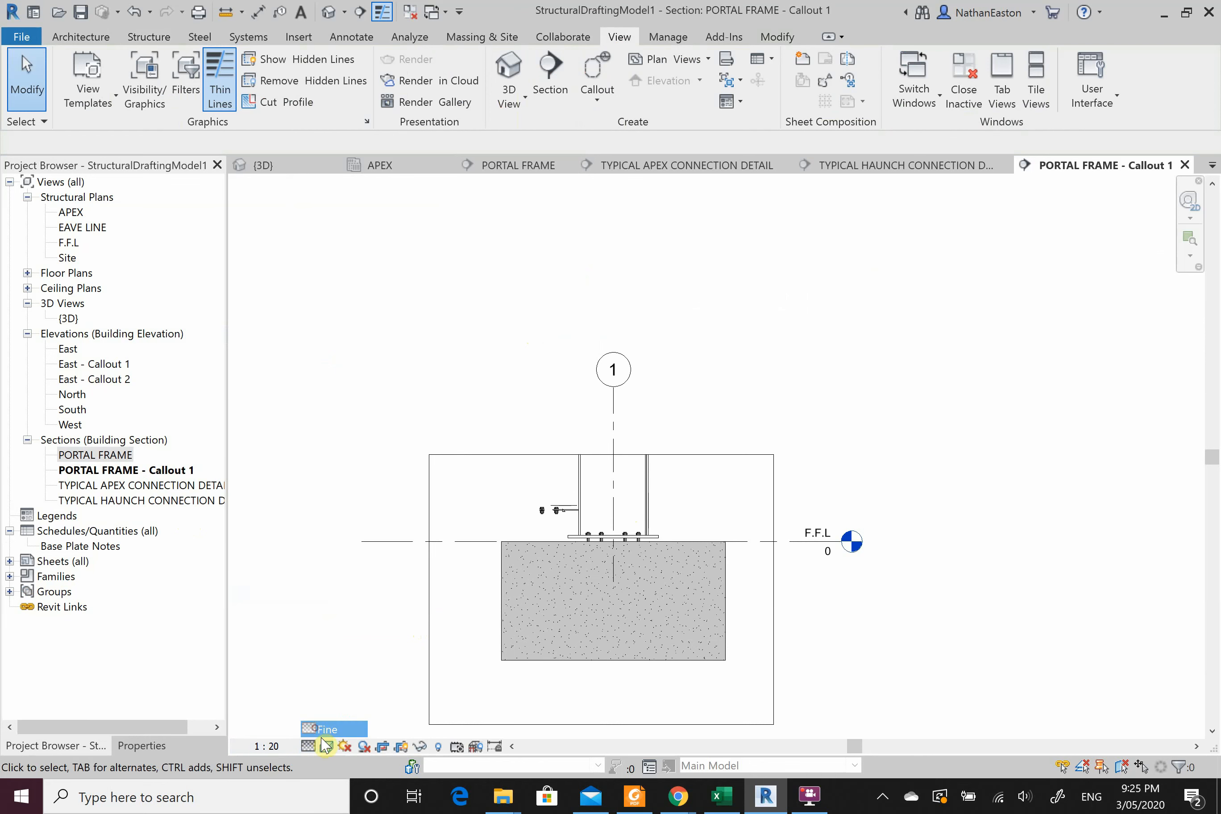
{"action": "left_click", "coordinate": [326, 745]}
{"action": "left_click", "coordinate": [349, 678]}
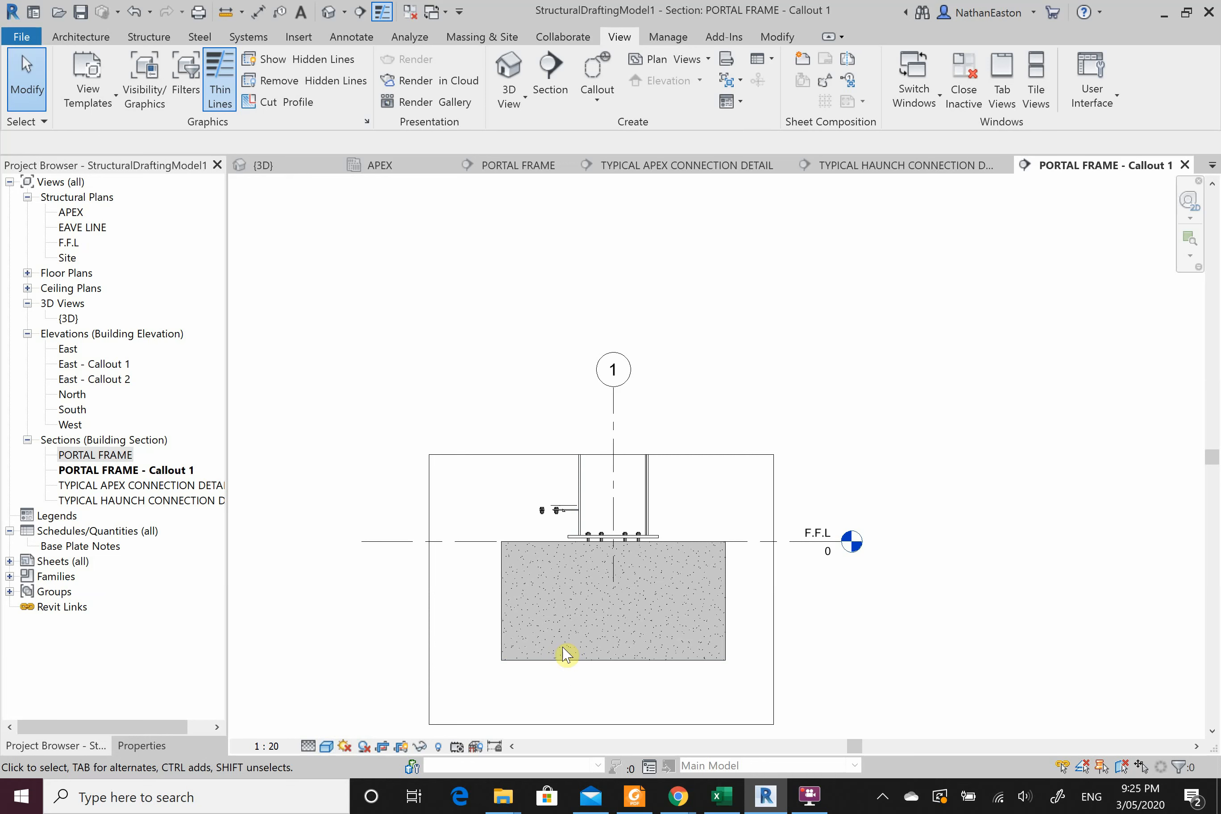
Hide the grid 1 line in the callout view as an individual element.
{"action": "scroll", "coordinate": [622, 714], "scroll_direction": "up", "scroll_amount": 2}
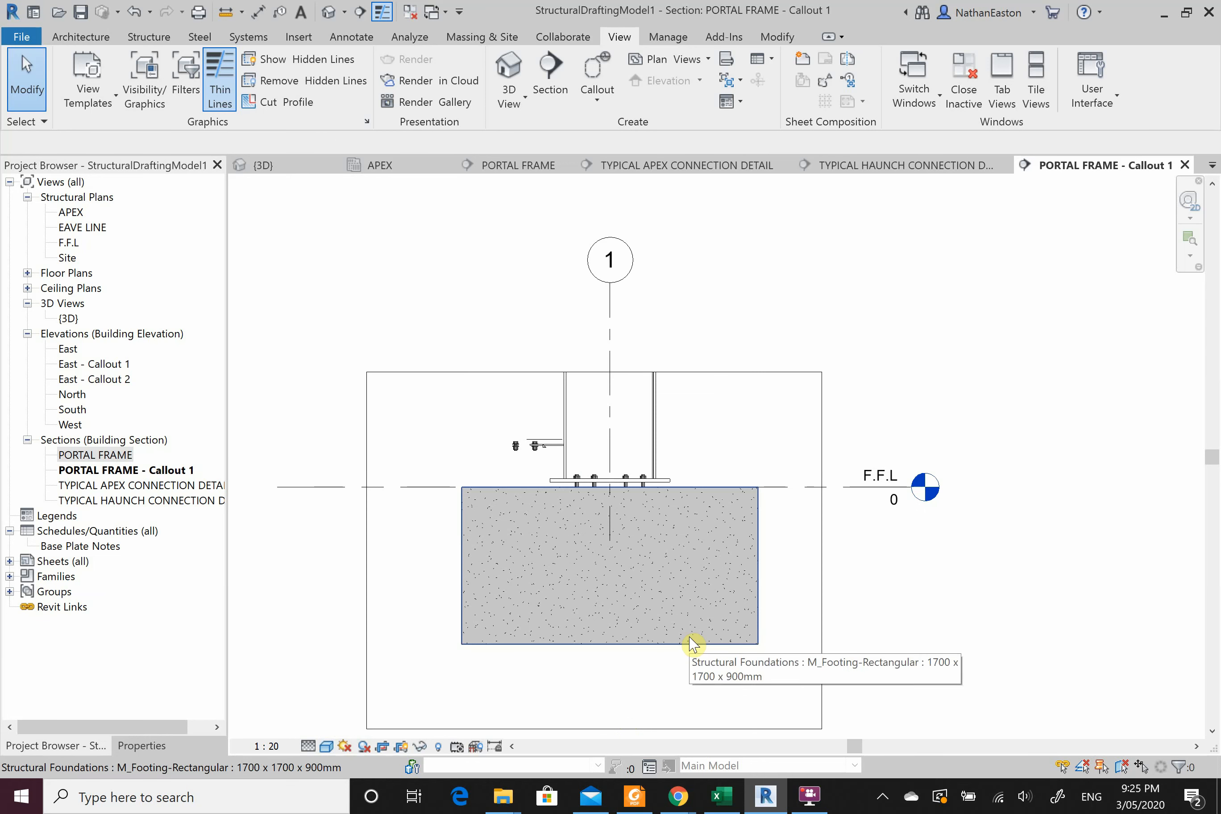
{"action": "scroll", "coordinate": [541, 419], "scroll_direction": "up", "scroll_amount": 2}
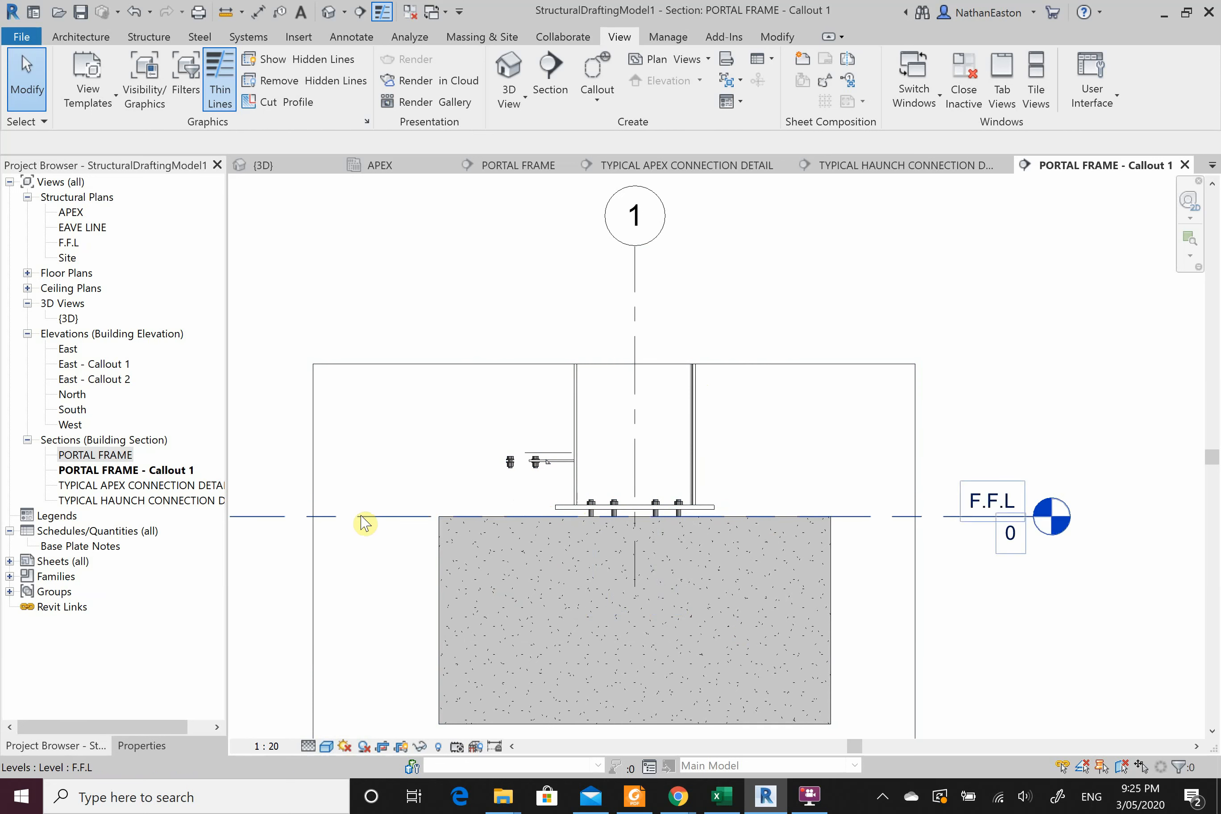
{"action": "right_click", "coordinate": [632, 301]}
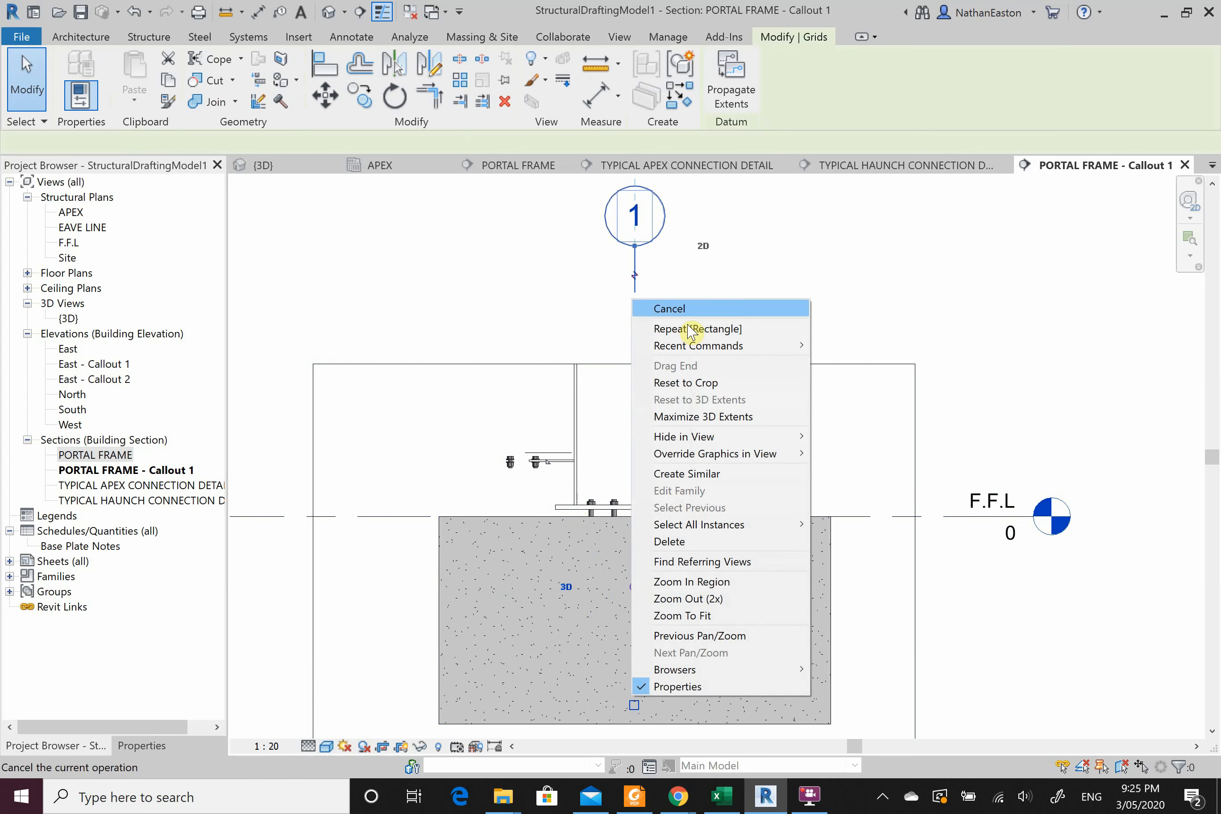
{"action": "mouse_move", "coordinate": [741, 440]}
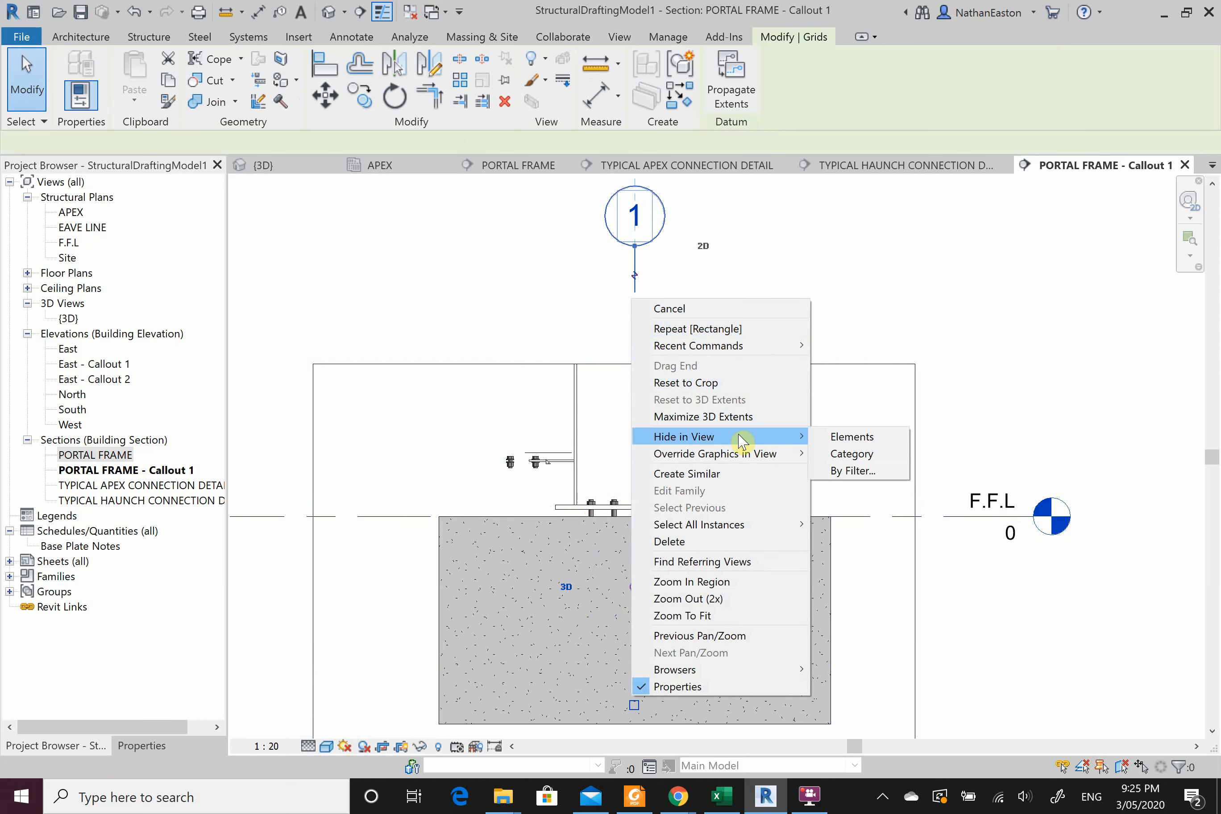
{"action": "left_click", "coordinate": [850, 436]}
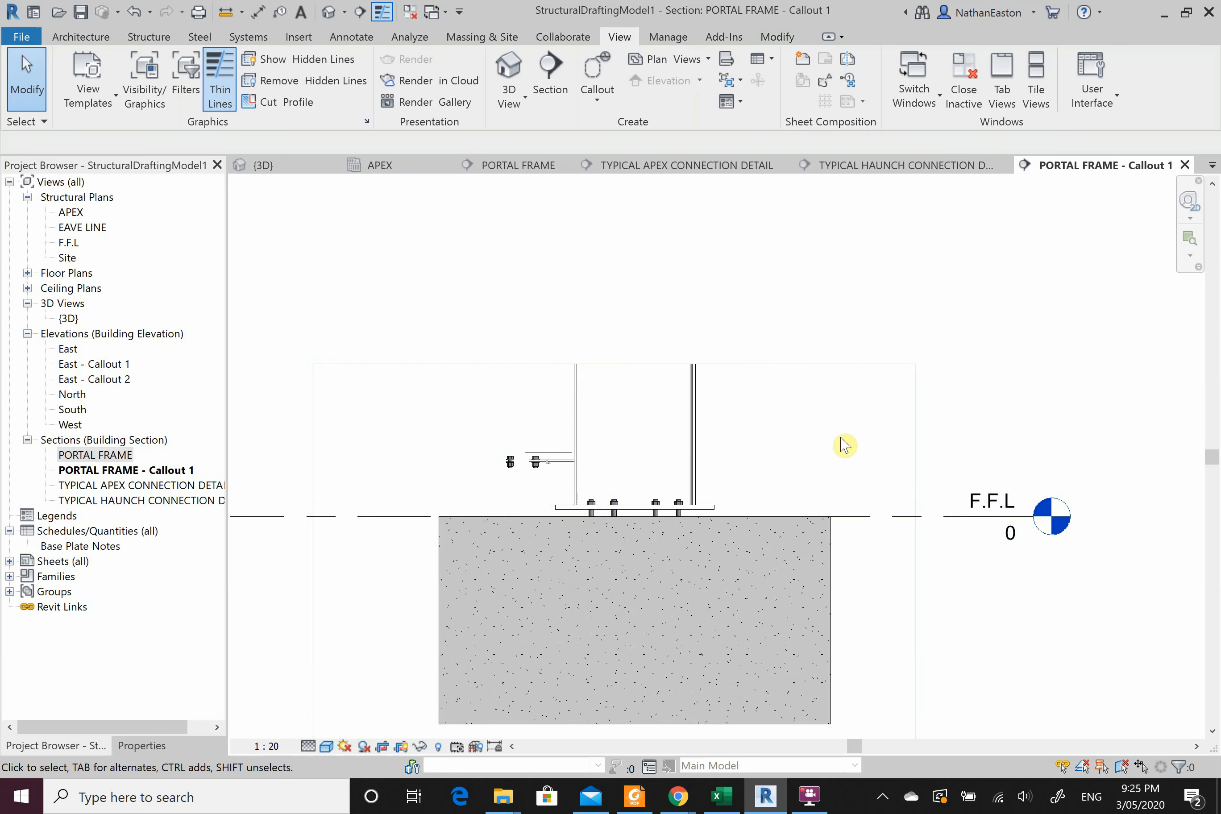
Extend the callout view's crop region upward to show more of the column above the base plate.
{"action": "left_click", "coordinate": [780, 365]}
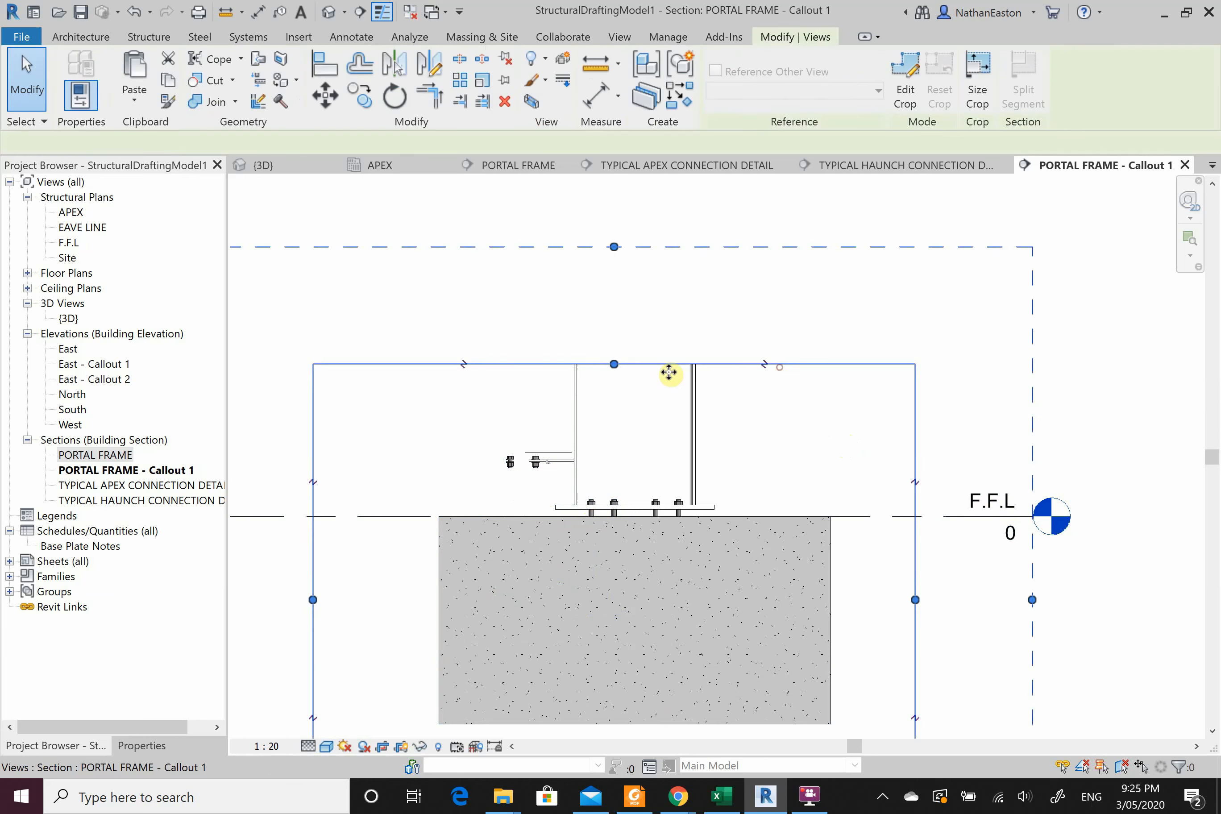
{"action": "left_click_drag", "start_coordinate": [614, 363], "coordinate": [613, 318]}
{"action": "left_click", "coordinate": [521, 392]}
{"action": "left_click", "coordinate": [468, 414]}
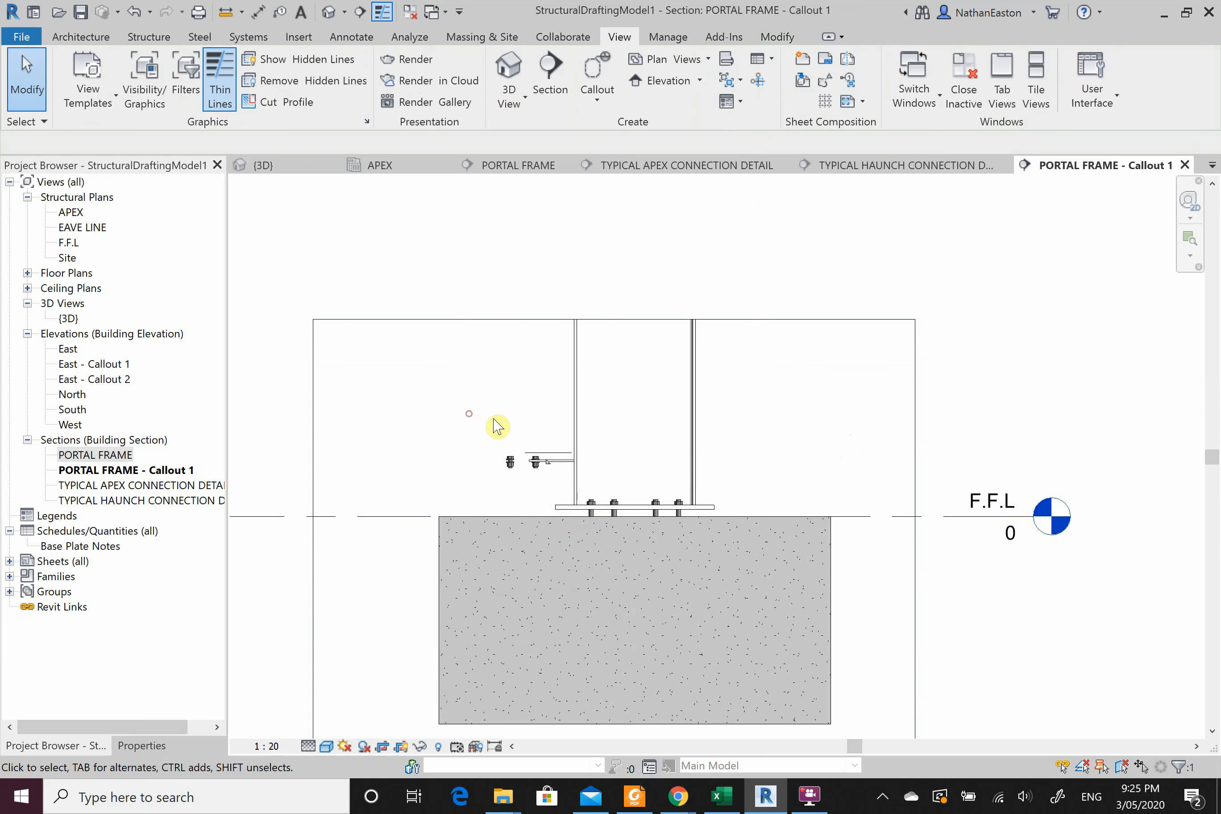
Hide the purlin plate, its bolts and the related elements beside the column as individual elements in this view.
{"action": "left_click_drag", "start_coordinate": [558, 398], "coordinate": [485, 473]}
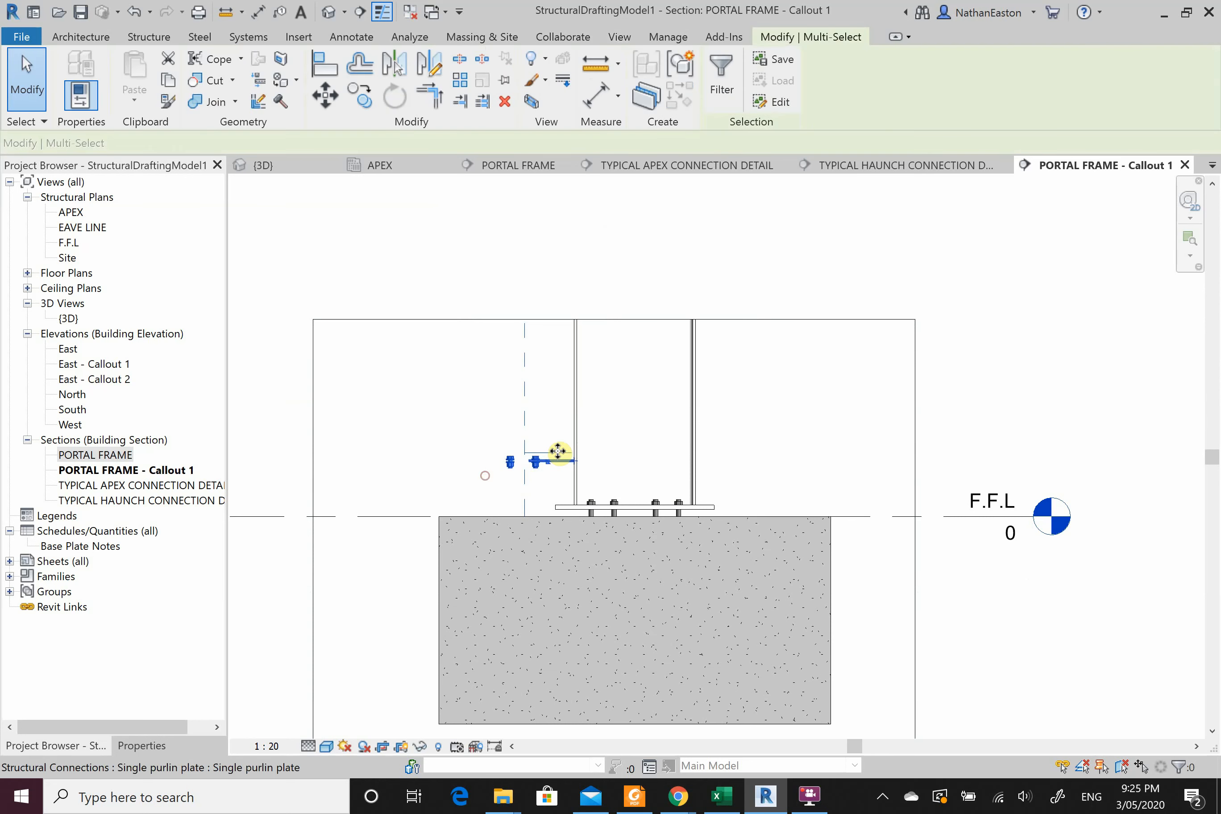
{"action": "right_click", "coordinate": [558, 451]}
{"action": "mouse_move", "coordinate": [664, 193]}
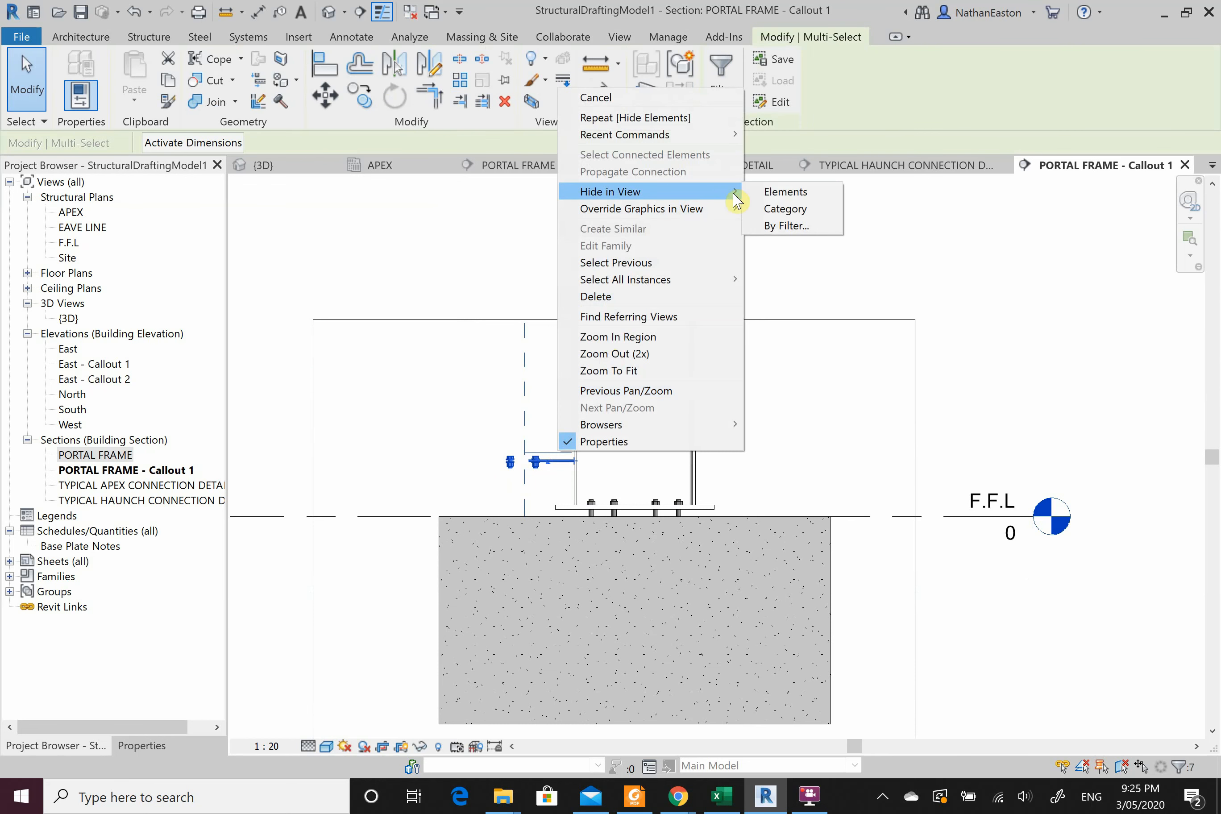
{"action": "left_click", "coordinate": [771, 188]}
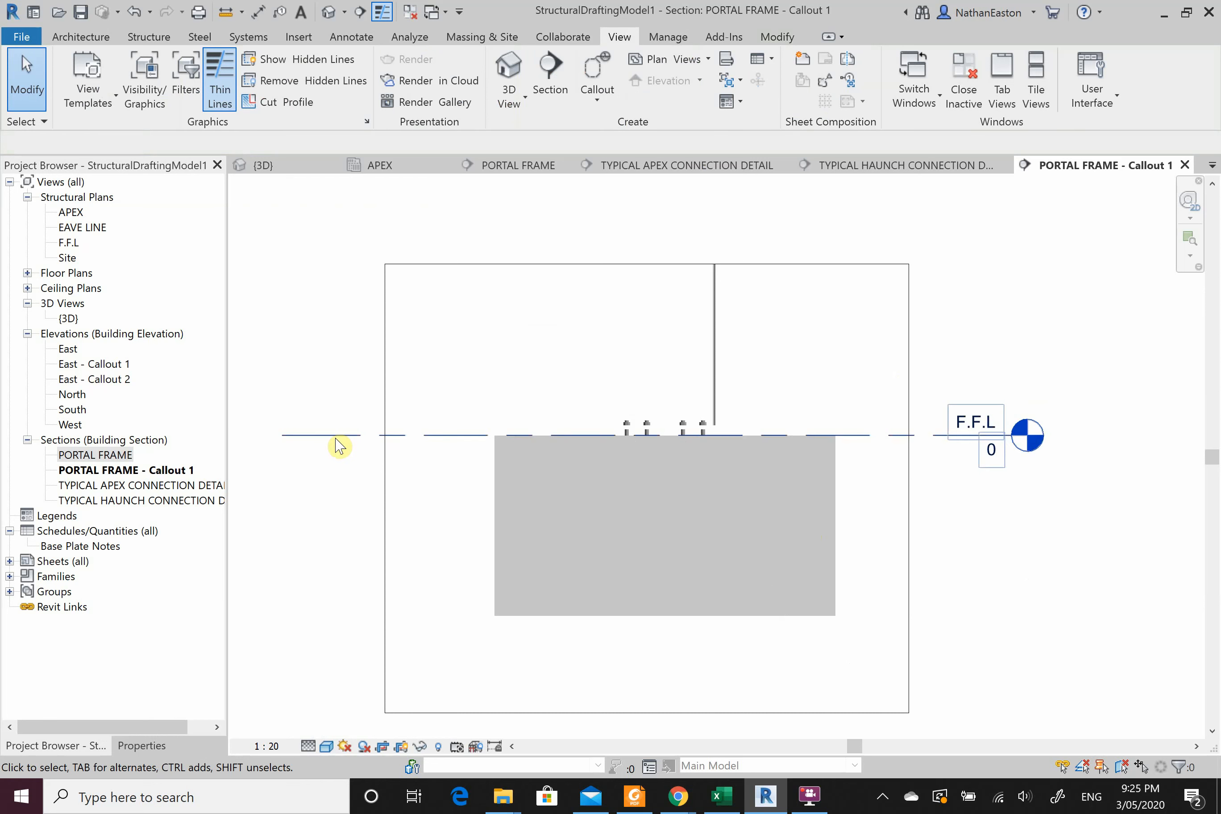
Shorten the F.F.L level line so that its left end stops just beyond the footing's right edge.
{"action": "left_click", "coordinate": [280, 441]}
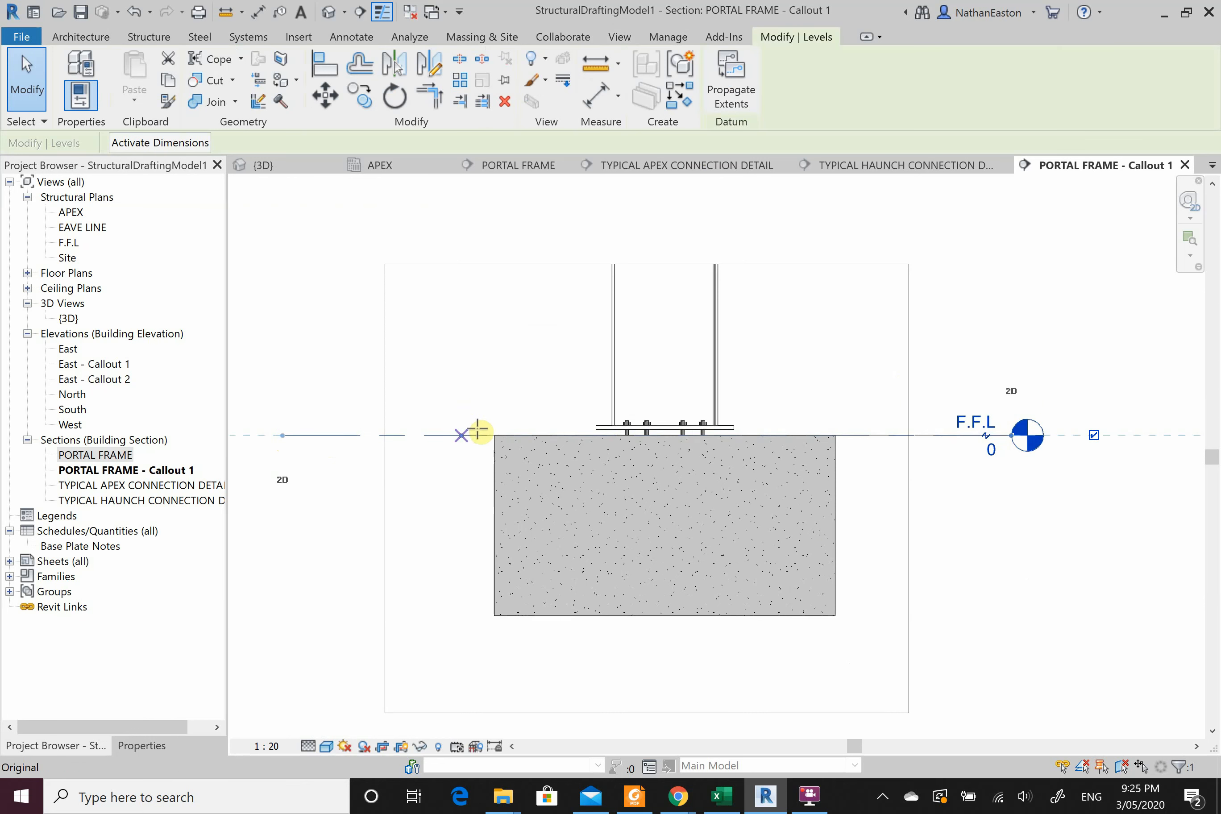
{"action": "left_click_drag", "start_coordinate": [494, 433], "coordinate": [495, 435]}
{"action": "left_click", "coordinate": [983, 531]}
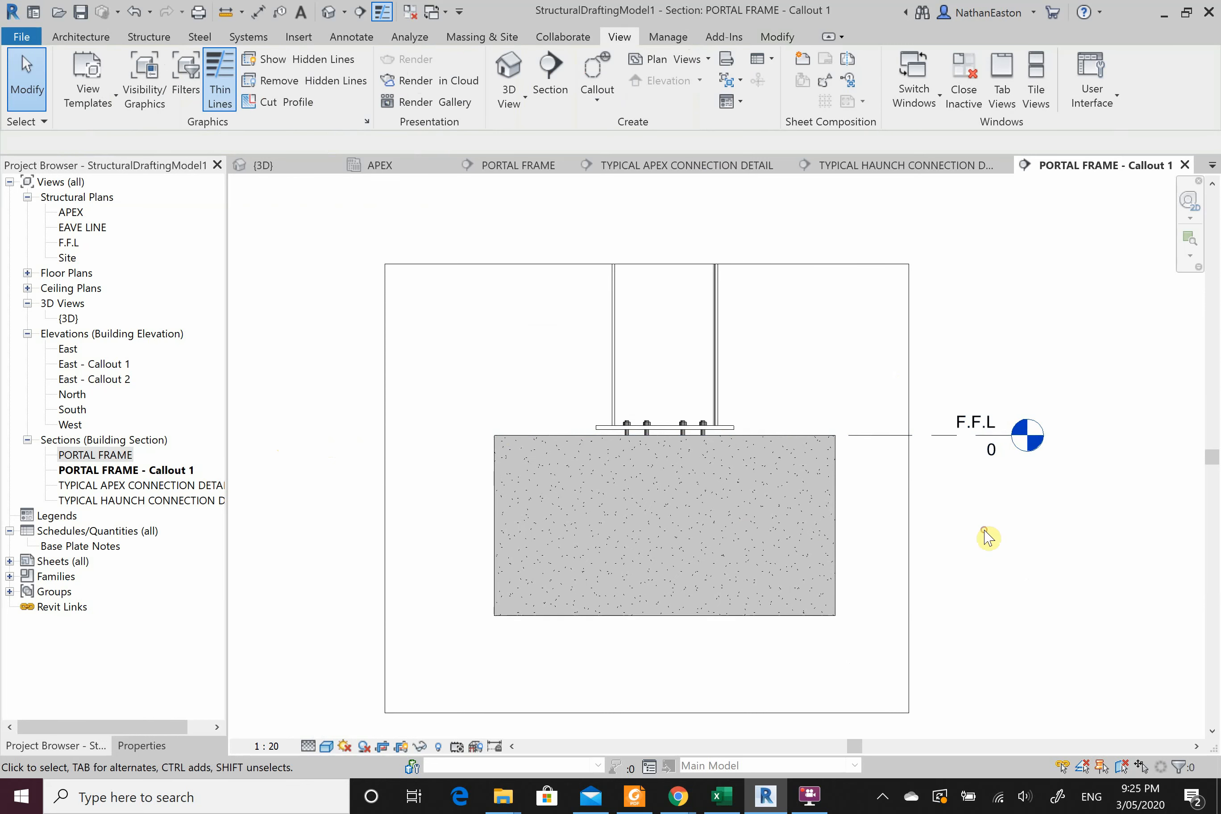
Enlarge the callout view's annotation crop on all four sides and turn off the crop region's visibility.
{"action": "scroll", "coordinate": [813, 379], "scroll_direction": "down", "scroll_amount": 3}
{"action": "left_click", "coordinate": [833, 568]}
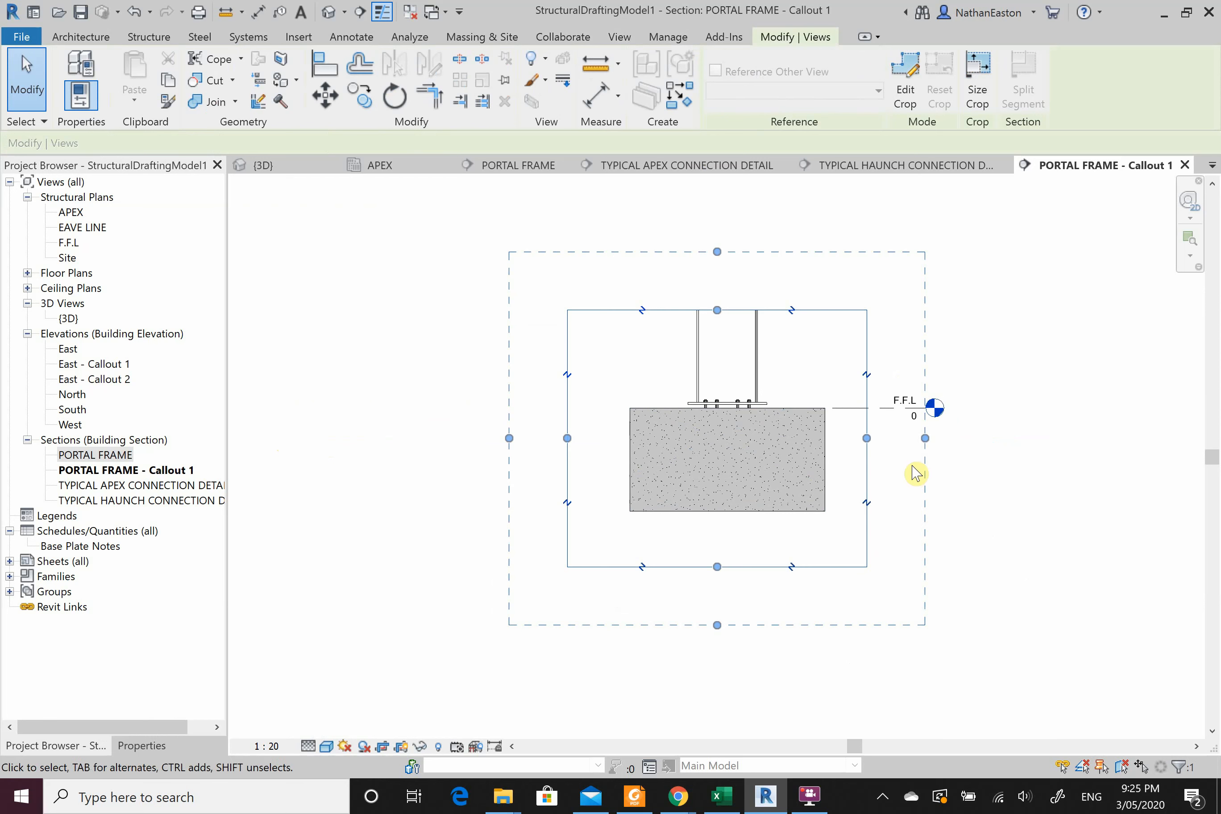
{"action": "left_click_drag", "start_coordinate": [924, 437], "coordinate": [976, 437]}
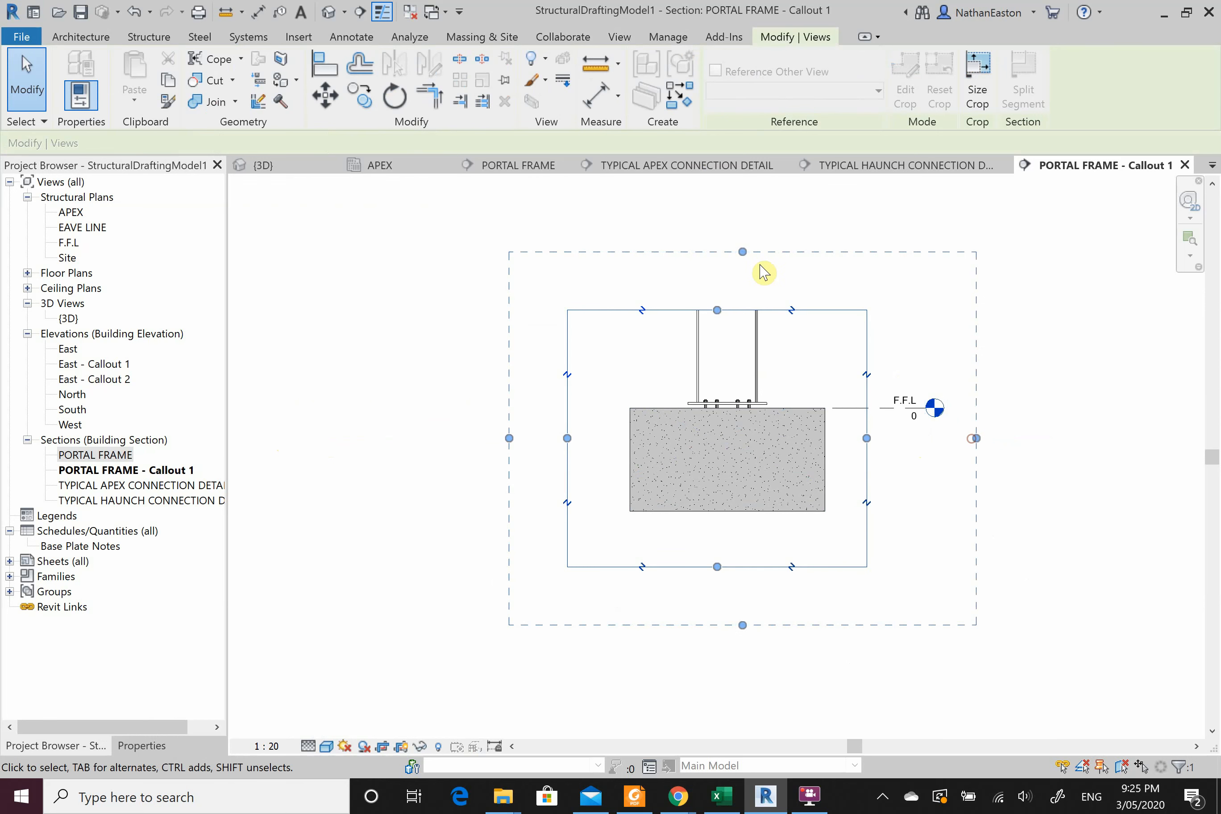
{"action": "left_click_drag", "start_coordinate": [509, 439], "coordinate": [459, 438]}
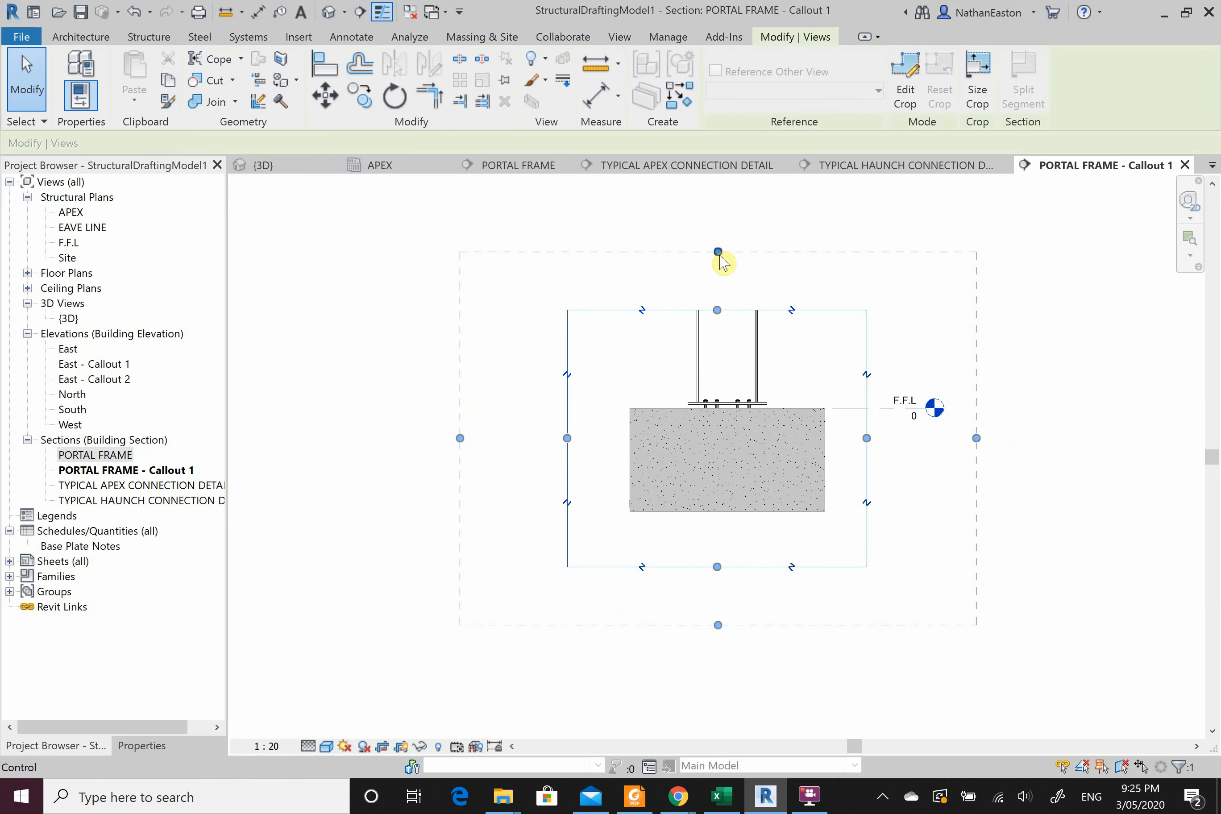
{"action": "left_click_drag", "start_coordinate": [718, 252], "coordinate": [718, 224]}
{"action": "left_click_drag", "start_coordinate": [718, 625], "coordinate": [718, 643]}
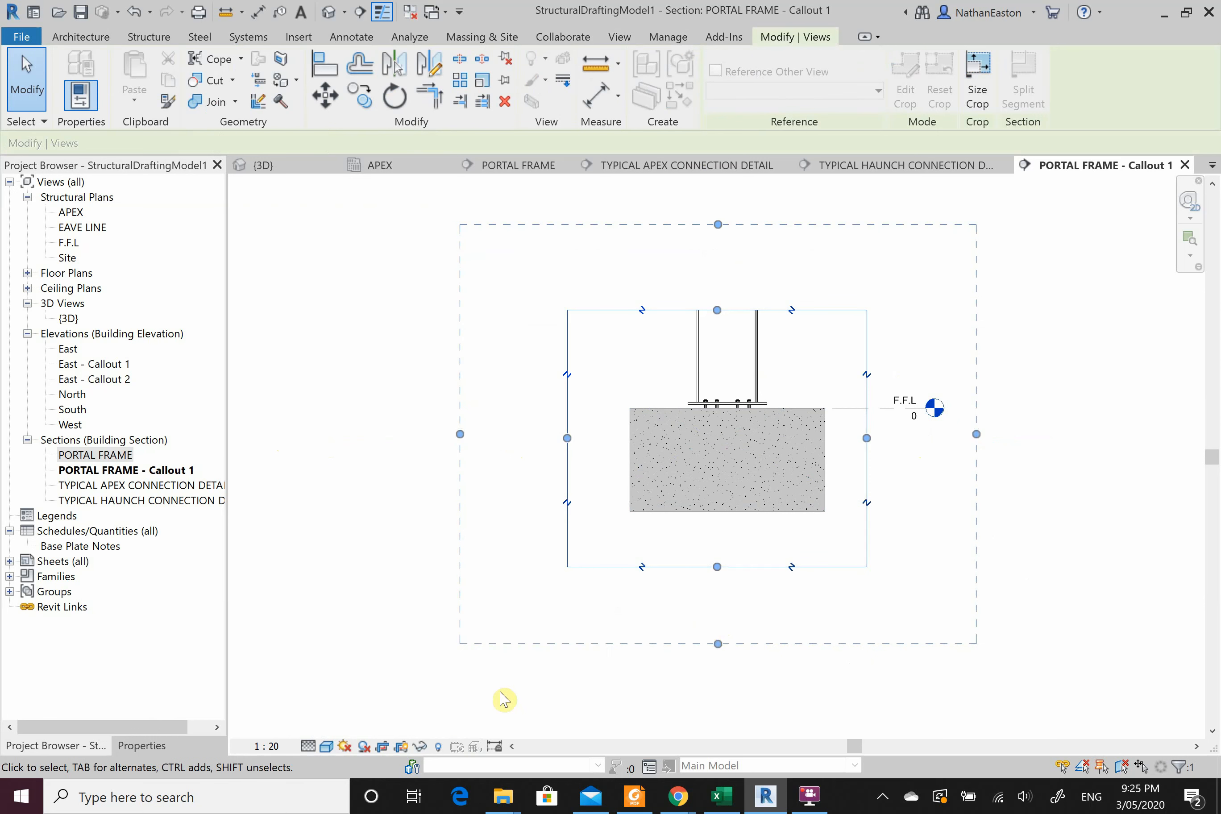
{"action": "left_click", "coordinate": [138, 746]}
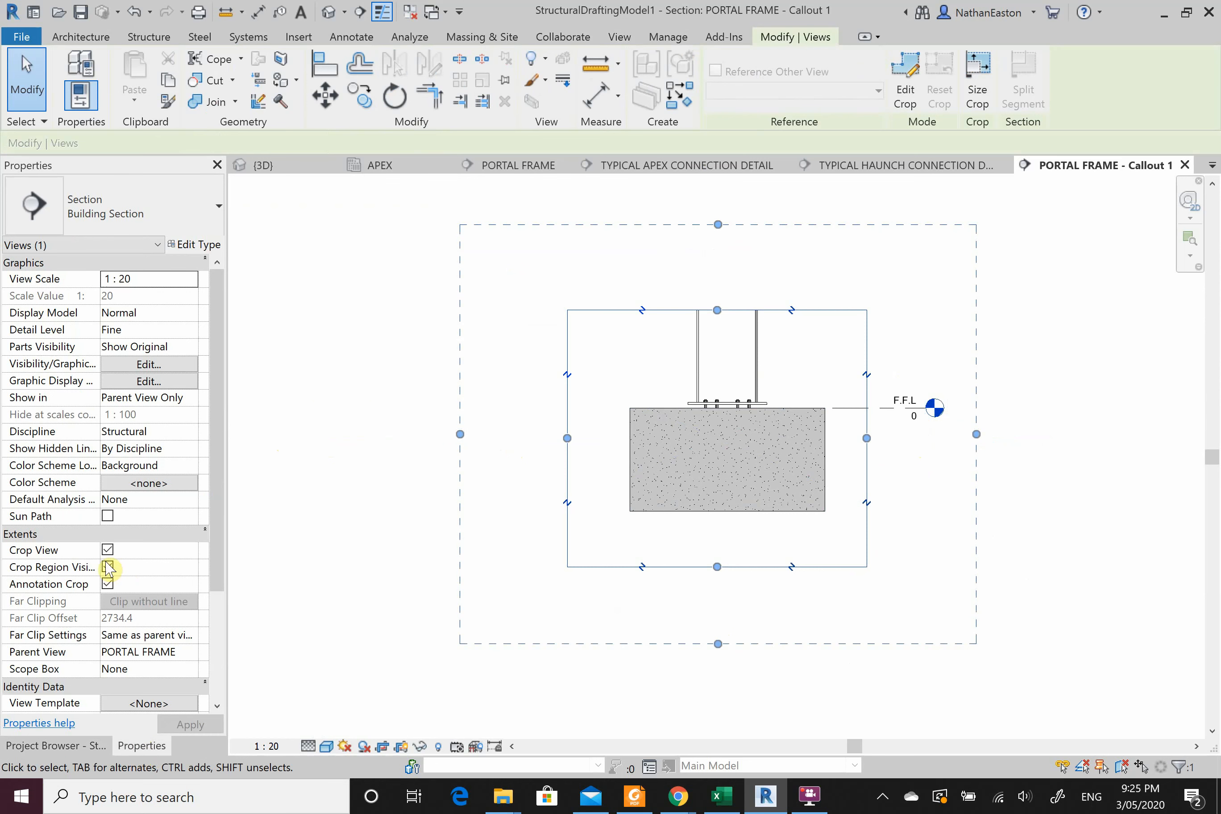
{"action": "left_click", "coordinate": [107, 567]}
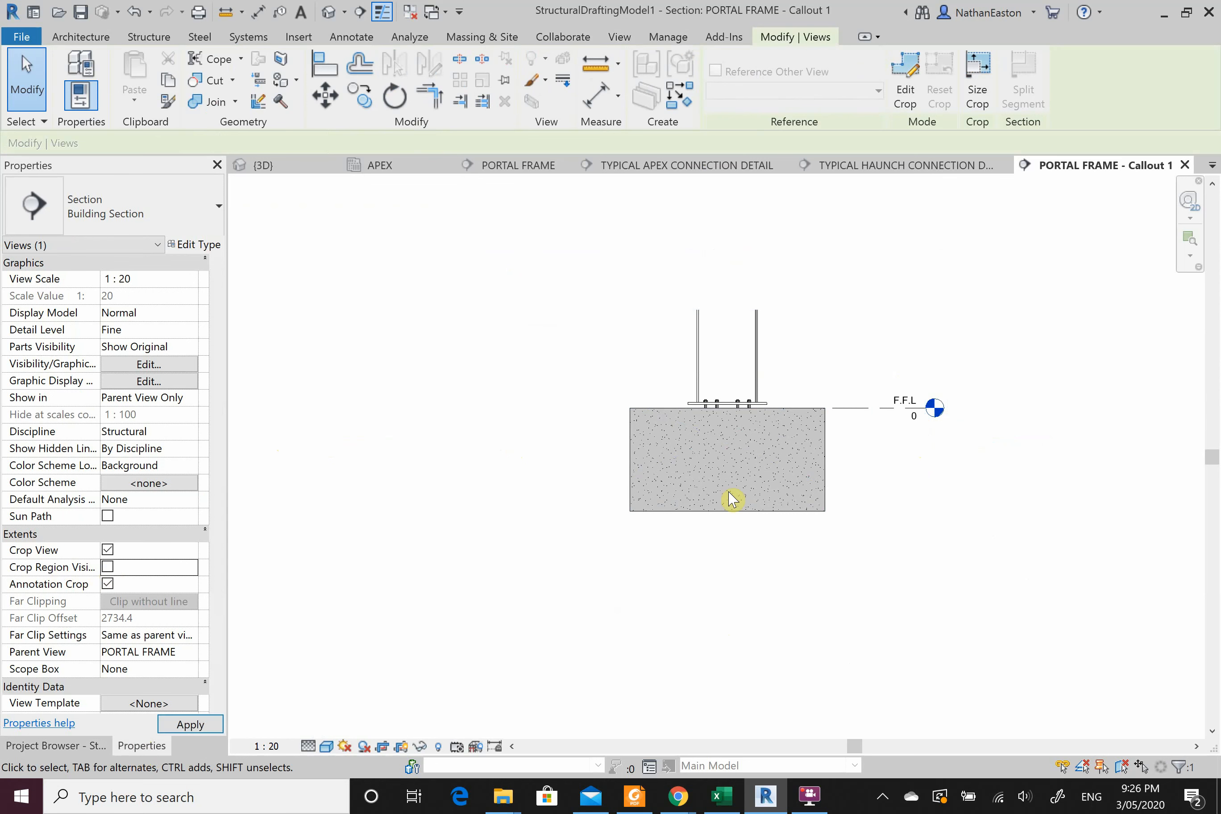
Override the concrete footing's graphics by element in this view with a surface transparency of 15.
{"action": "scroll", "coordinate": [755, 420], "scroll_direction": "up", "scroll_amount": 2}
{"action": "scroll", "coordinate": [809, 408], "scroll_direction": "up", "scroll_amount": 2}
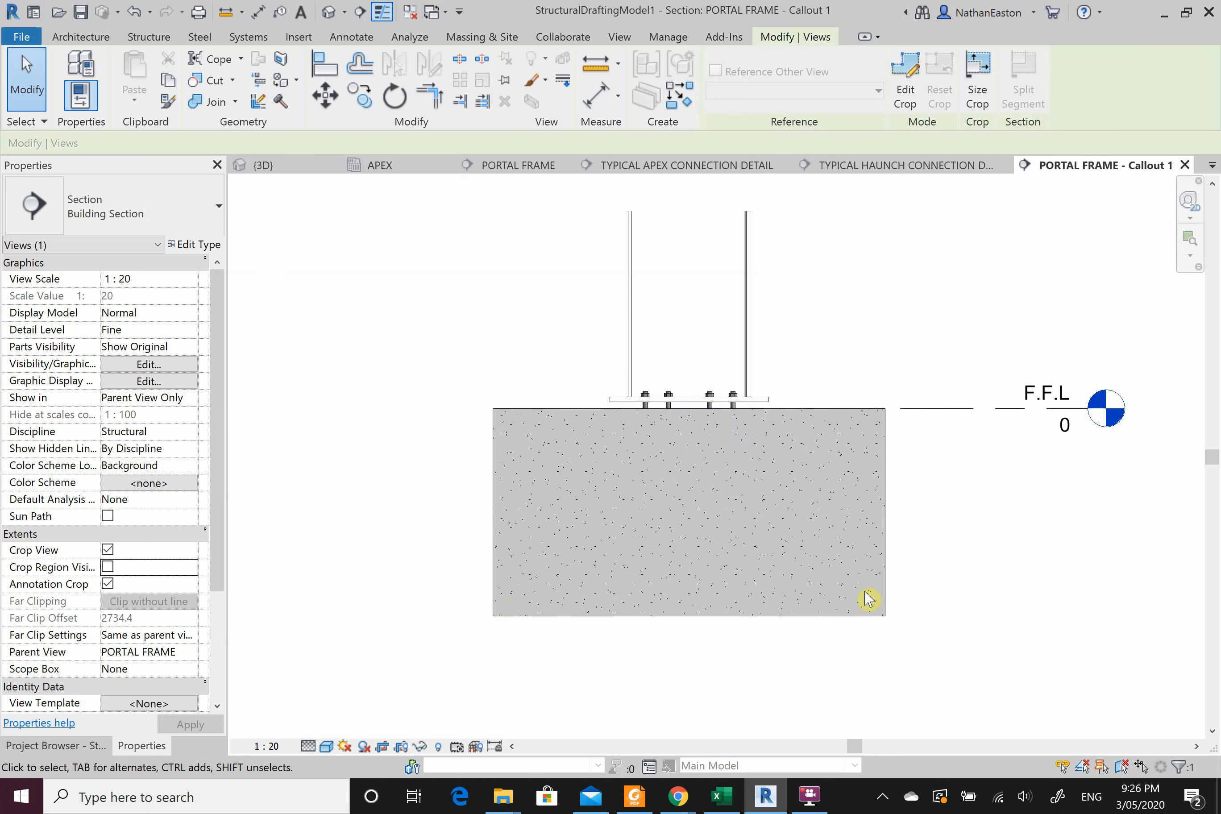
{"action": "left_click", "coordinate": [560, 416]}
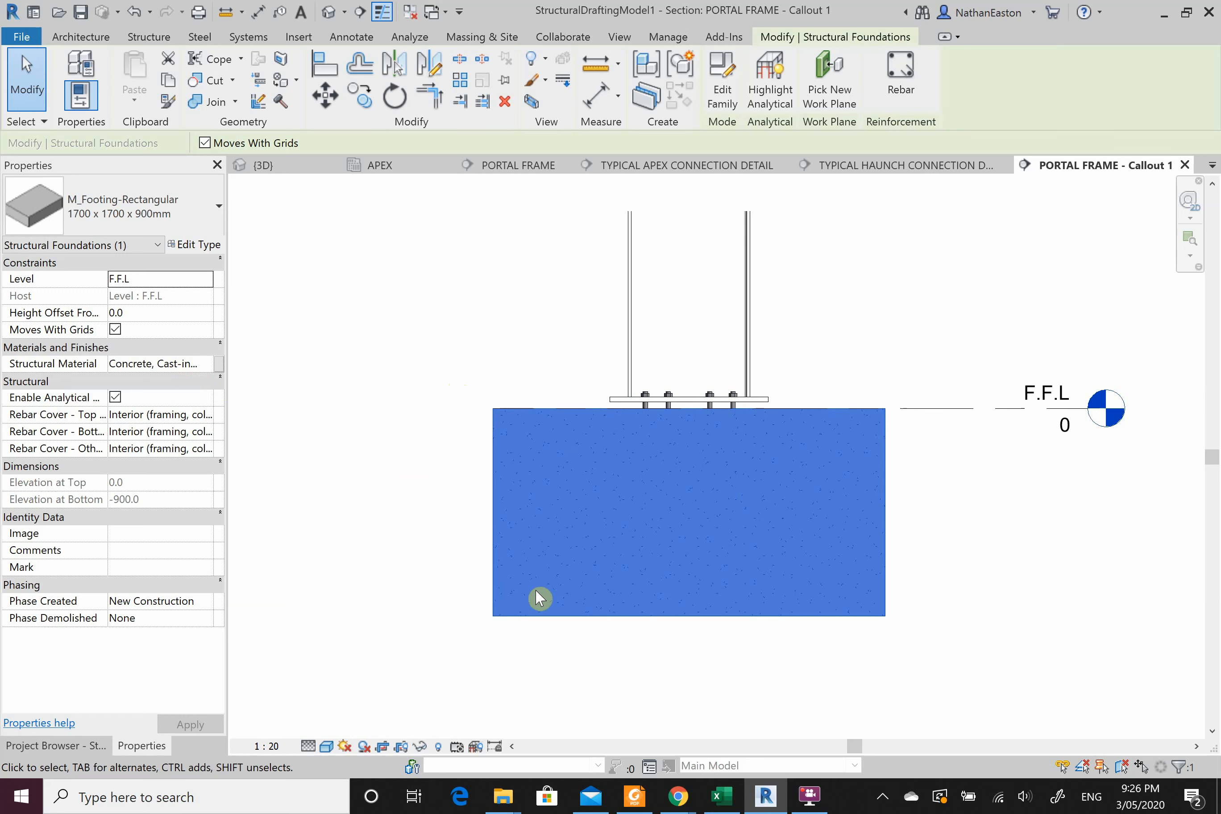
{"action": "left_click", "coordinate": [430, 535]}
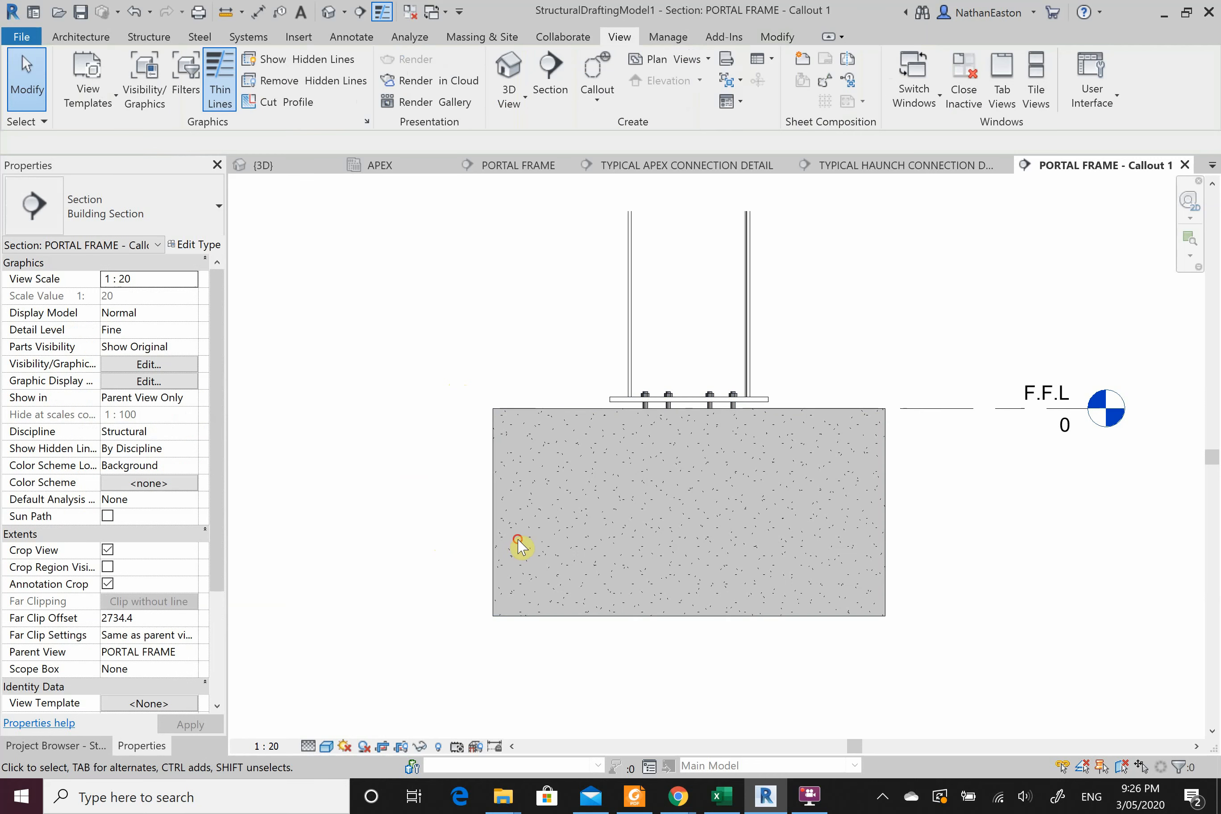
{"action": "left_click", "coordinate": [495, 533]}
{"action": "right_click", "coordinate": [506, 568]}
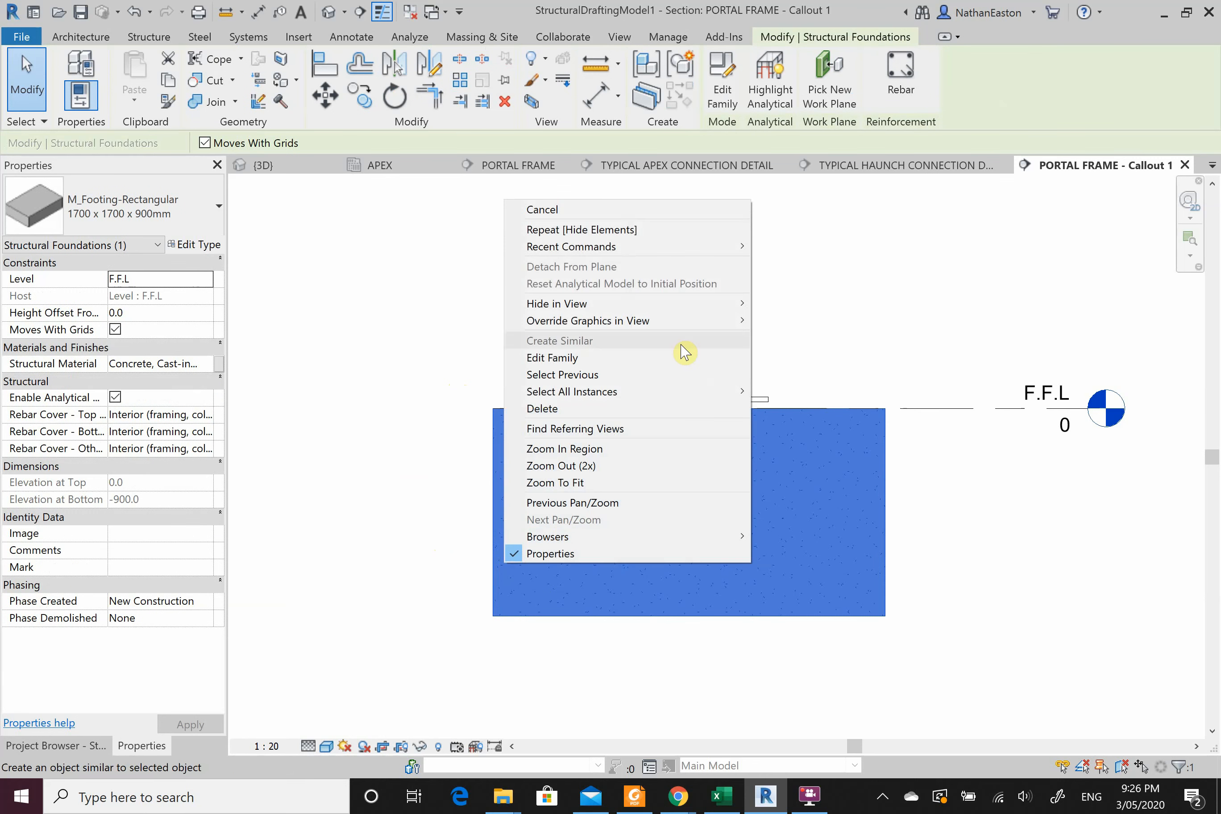
{"action": "mouse_move", "coordinate": [688, 330]}
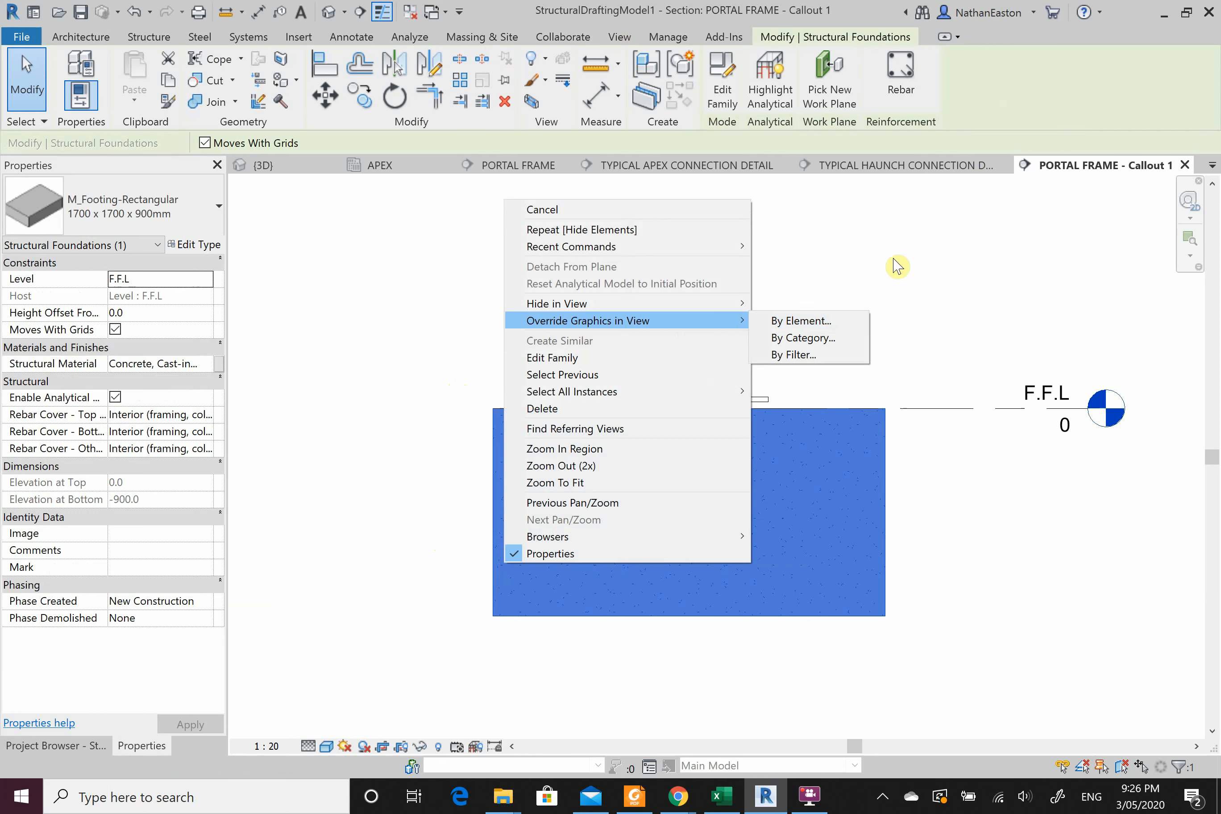
{"action": "left_click", "coordinate": [820, 321]}
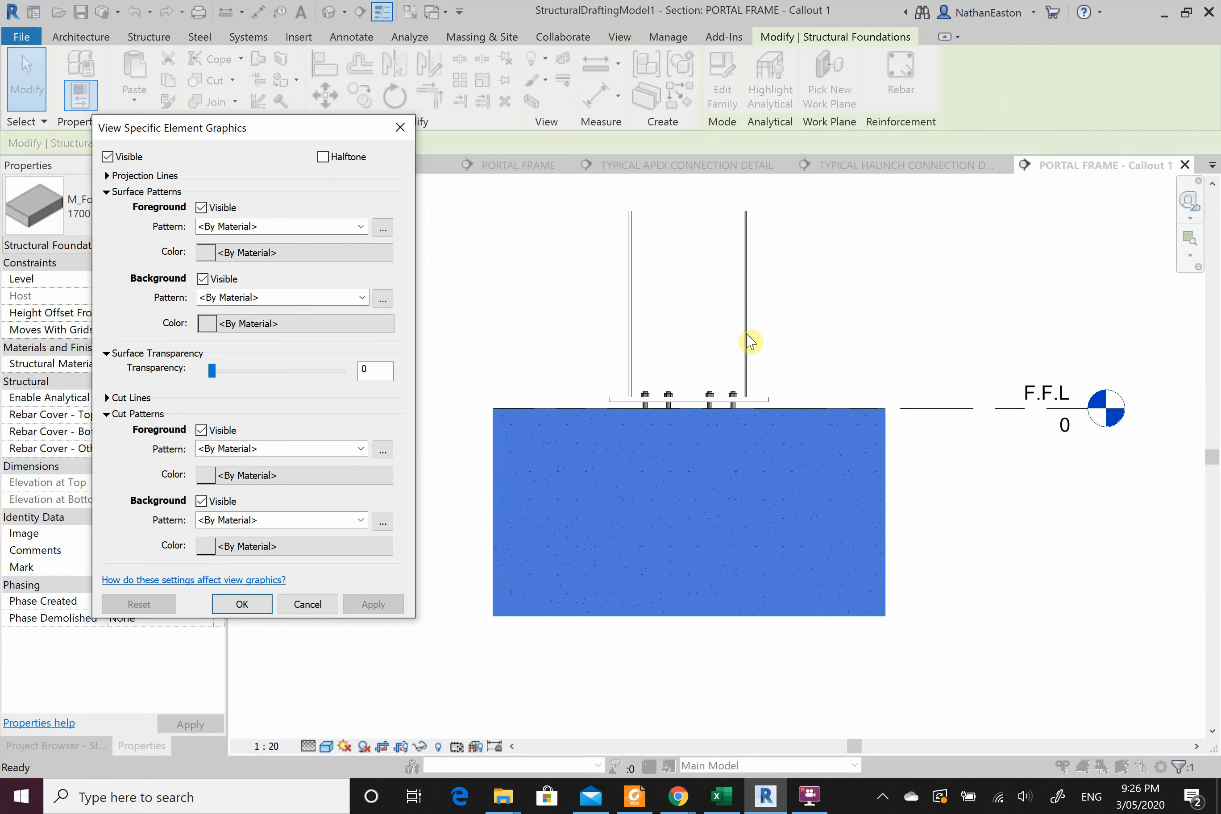
{"action": "left_click_drag", "start_coordinate": [213, 371], "coordinate": [229, 374]}
{"action": "left_click", "coordinate": [369, 606]}
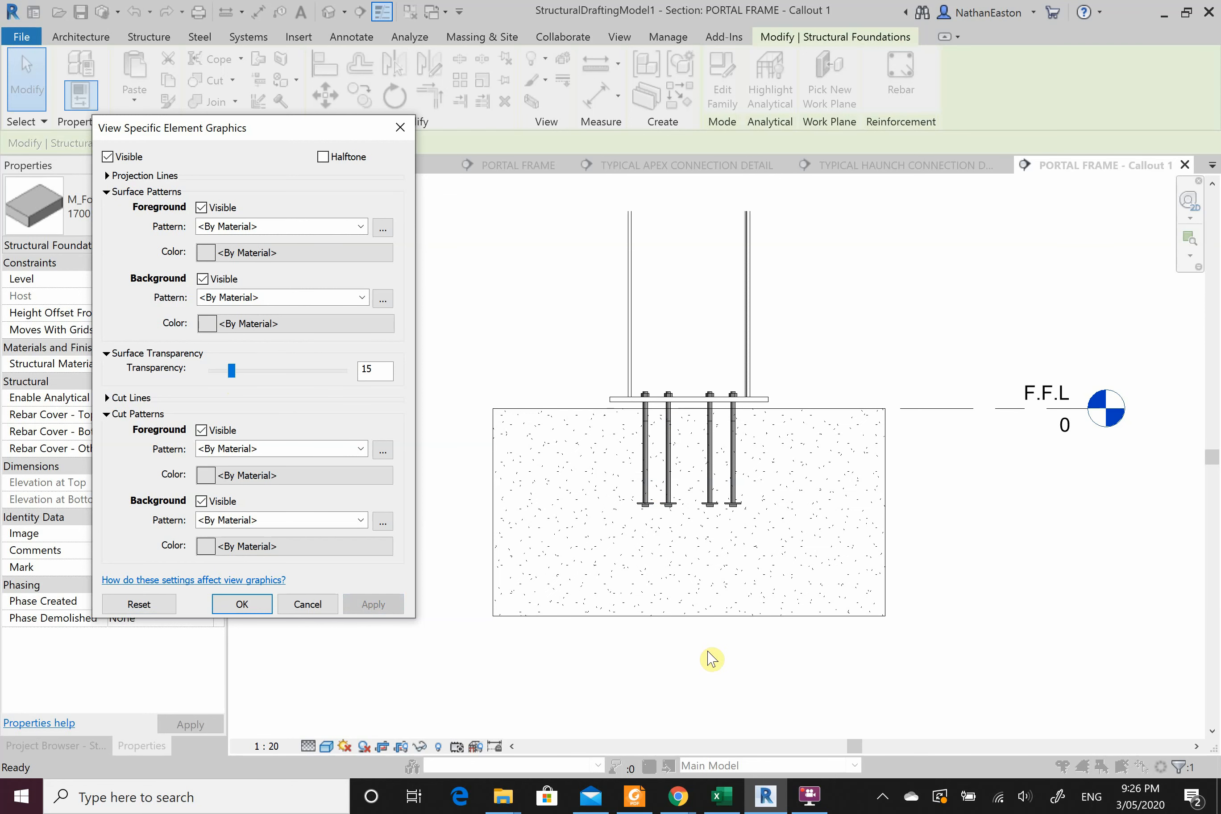
{"action": "left_click", "coordinate": [247, 605]}
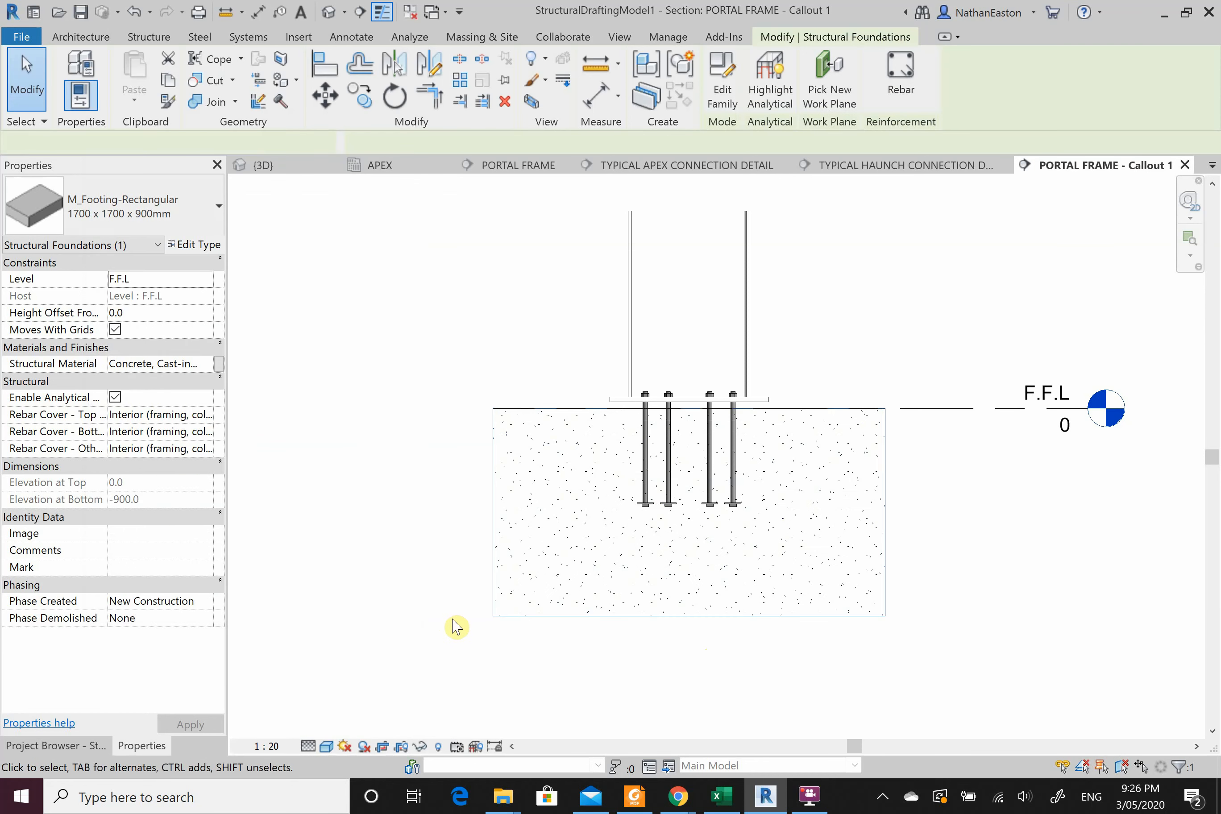
{"action": "left_click", "coordinate": [430, 565]}
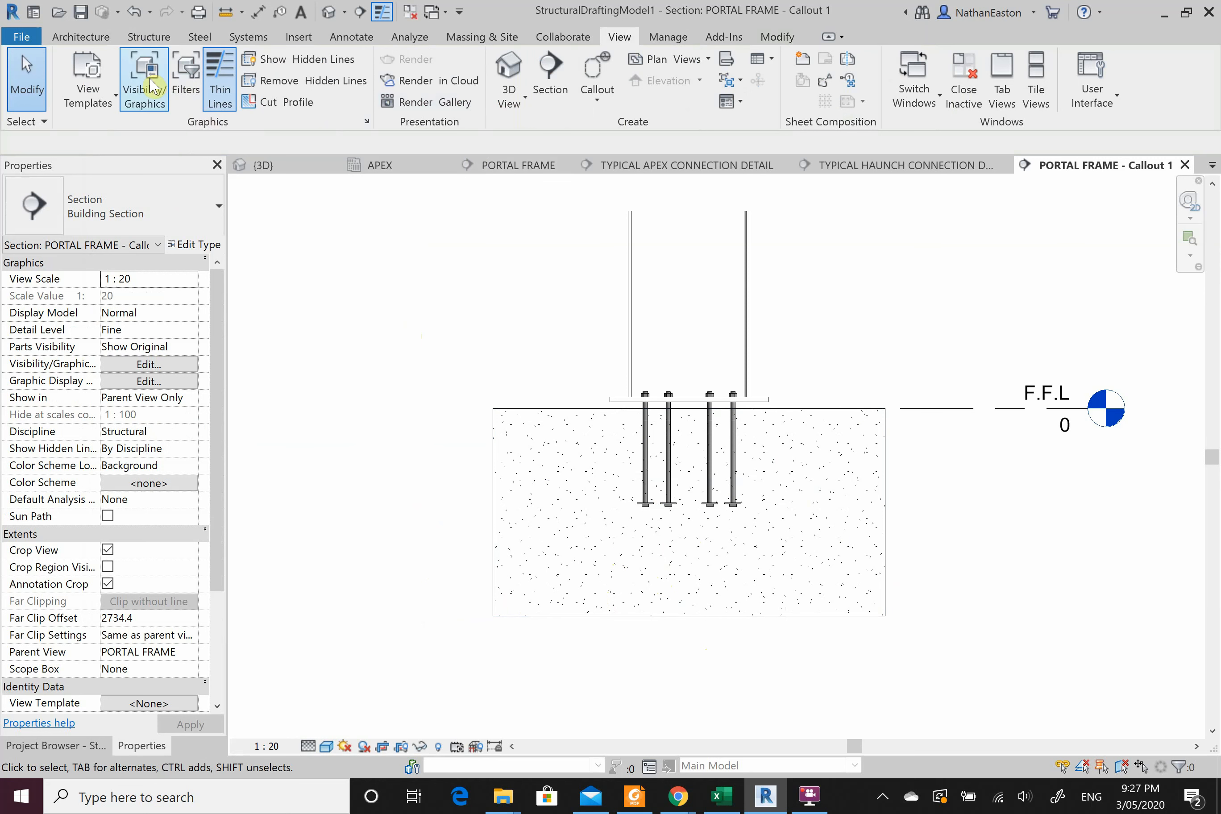
Start placing structural rebar and look through the available rebar shapes and bar types.
{"action": "left_click", "coordinate": [152, 38]}
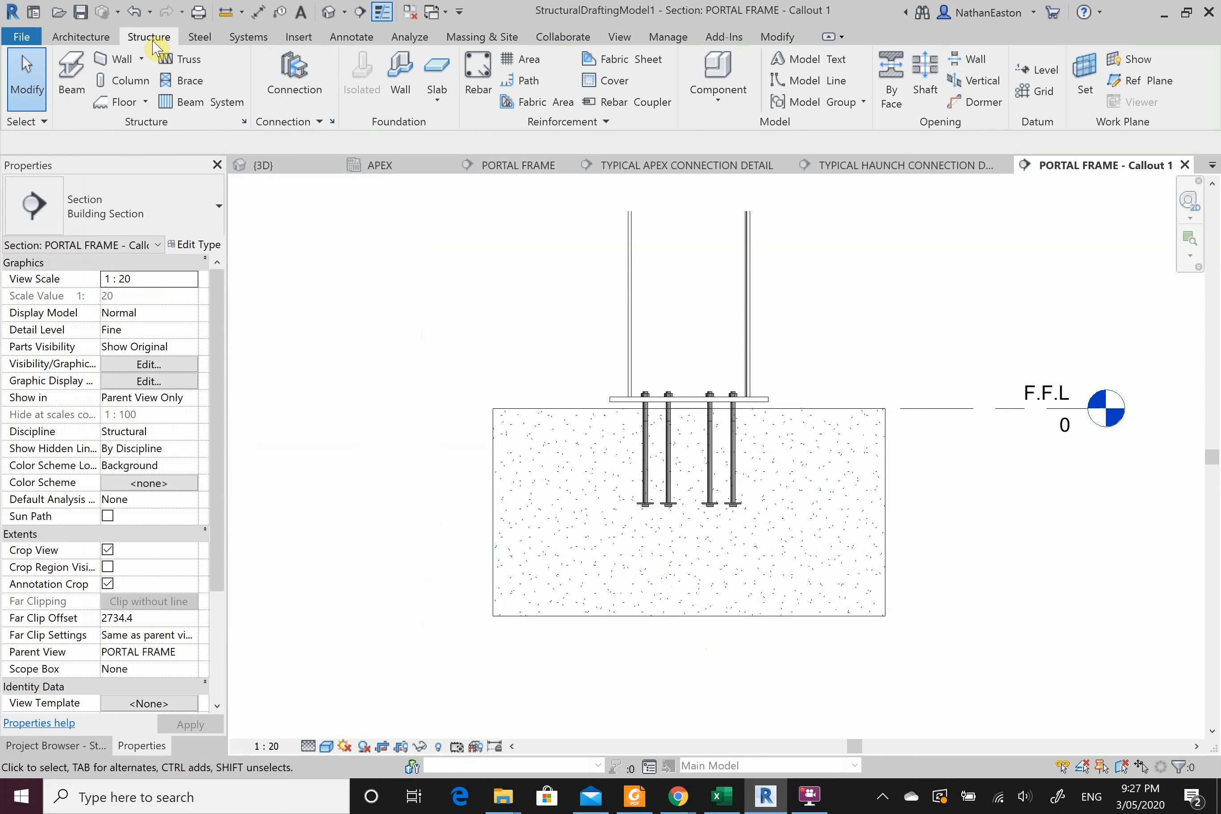
{"action": "left_click", "coordinate": [488, 92]}
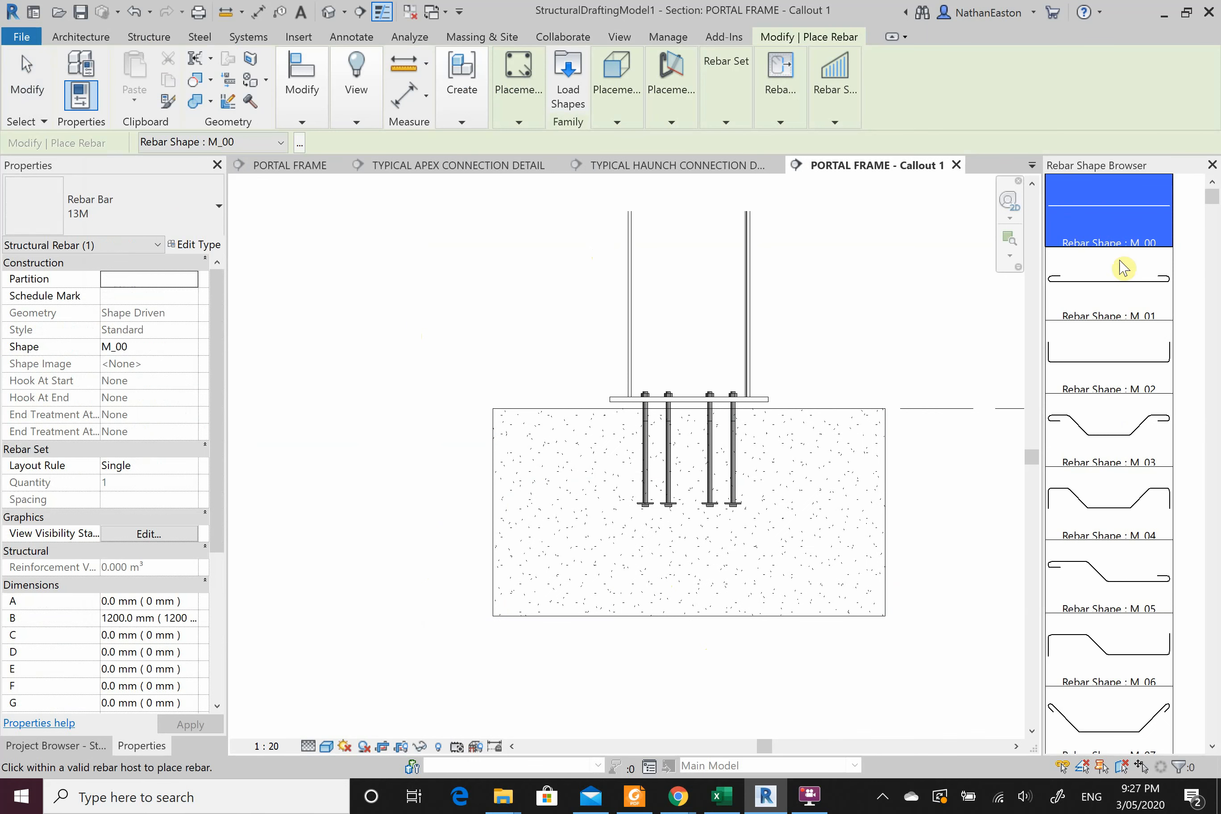
{"action": "scroll", "coordinate": [1135, 467], "scroll_direction": "down", "scroll_amount": 8}
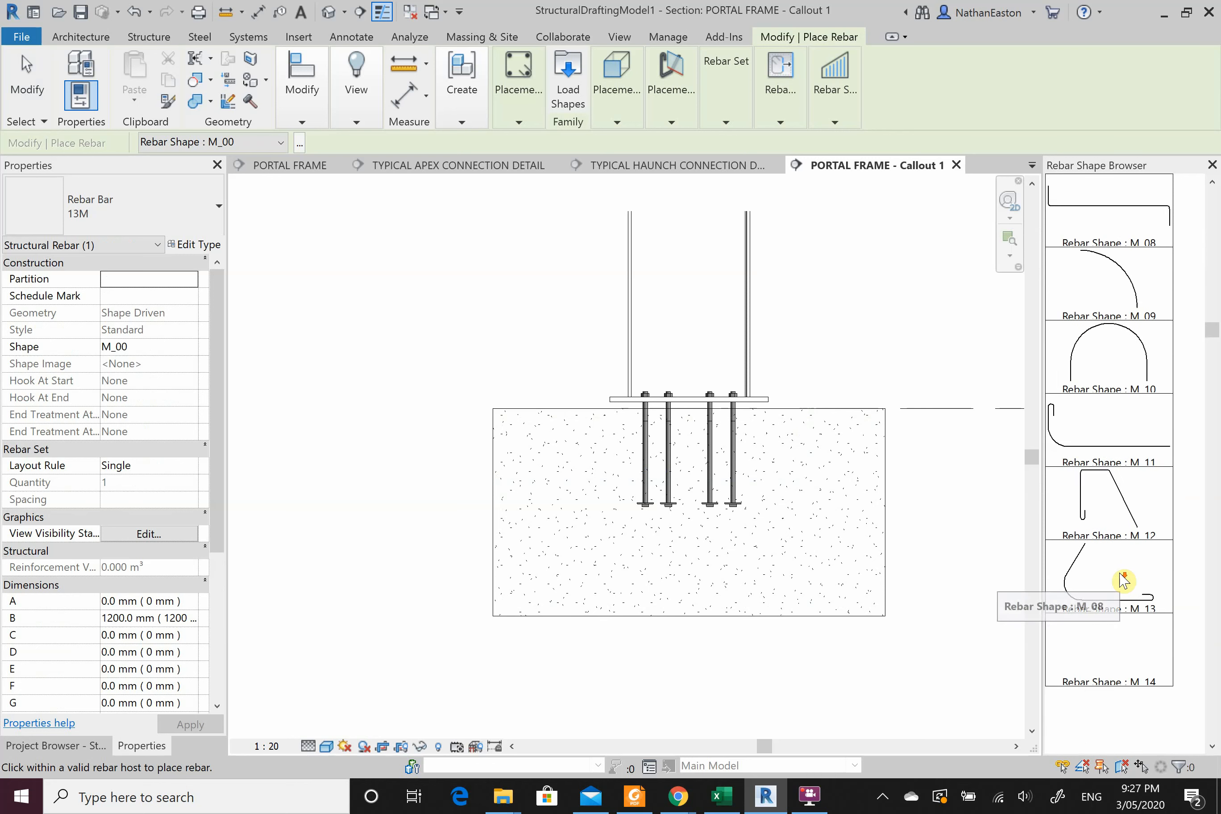
{"action": "scroll", "coordinate": [1124, 577], "scroll_direction": "down", "scroll_amount": 20}
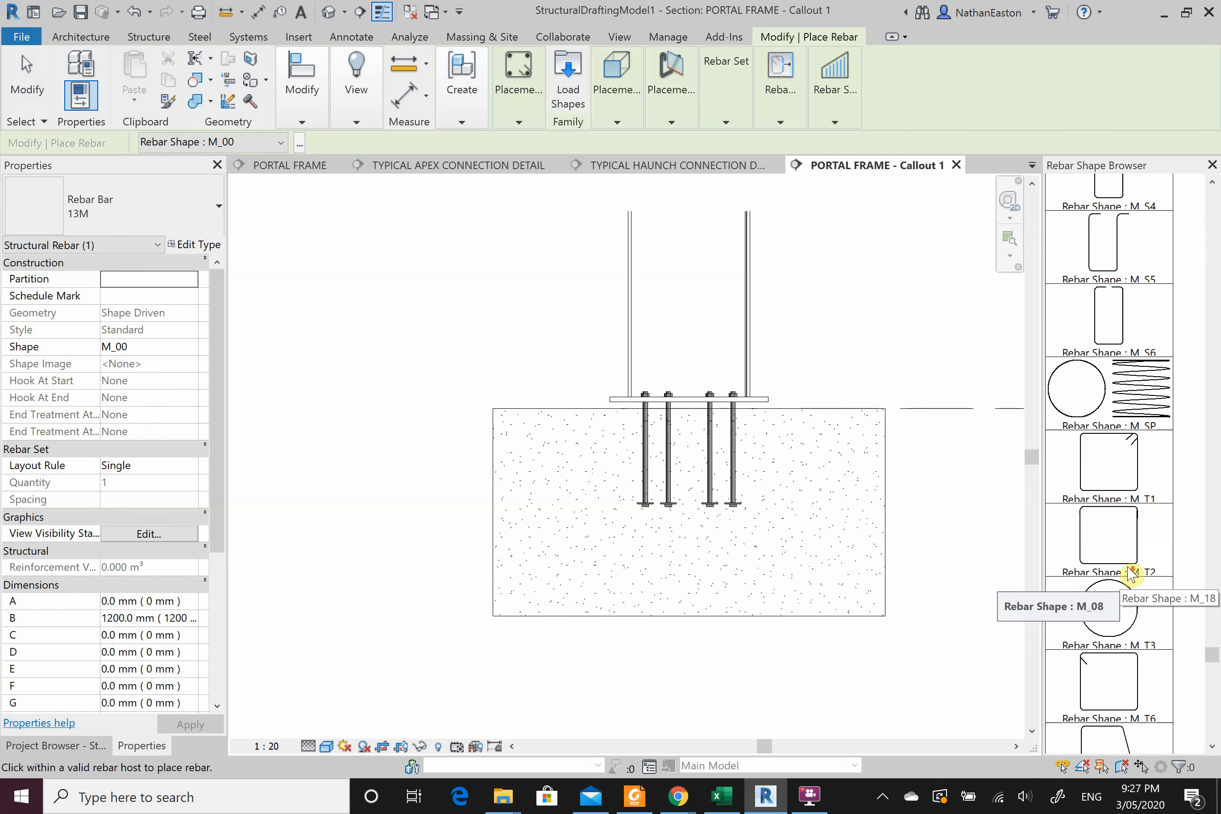
{"action": "scroll", "coordinate": [1130, 573], "scroll_direction": "down", "scroll_amount": 8}
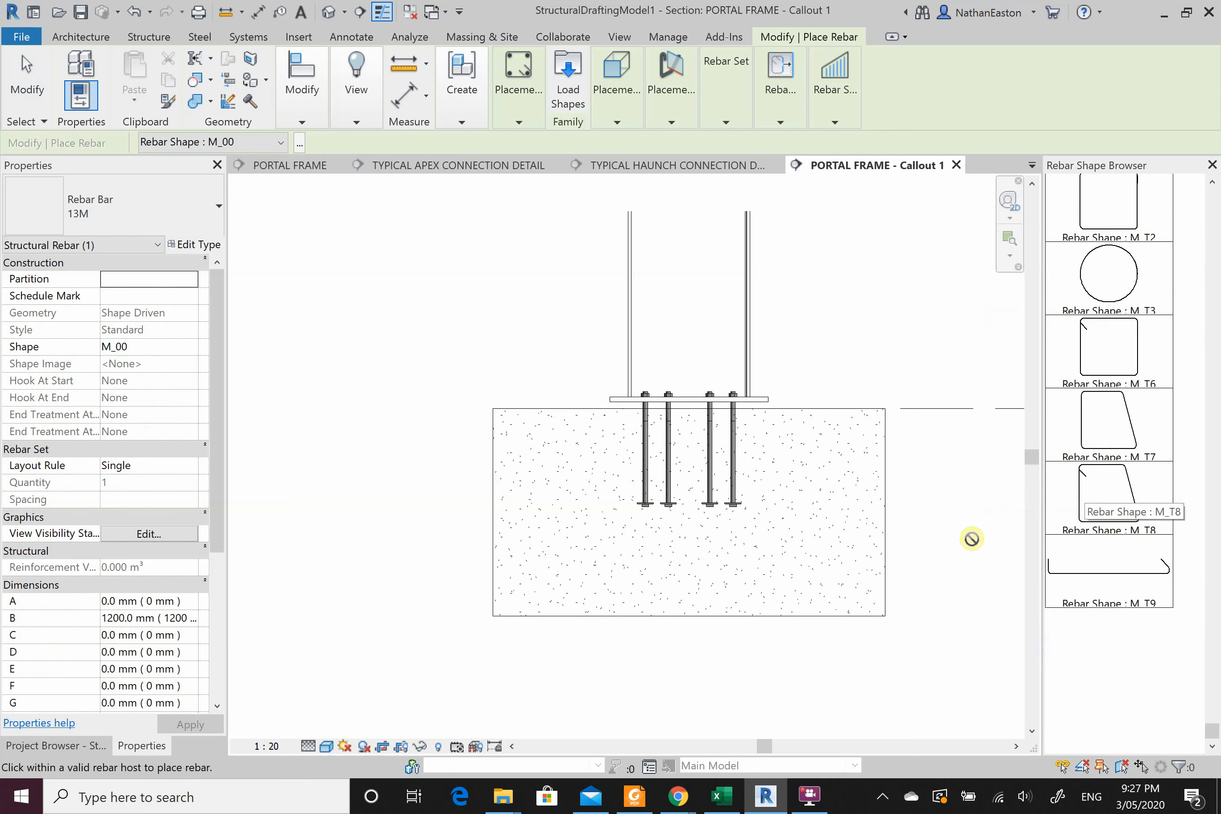
{"action": "scroll", "coordinate": [1086, 575], "scroll_direction": "up", "scroll_amount": 3}
{"action": "scroll", "coordinate": [1087, 575], "scroll_direction": "up", "scroll_amount": 10}
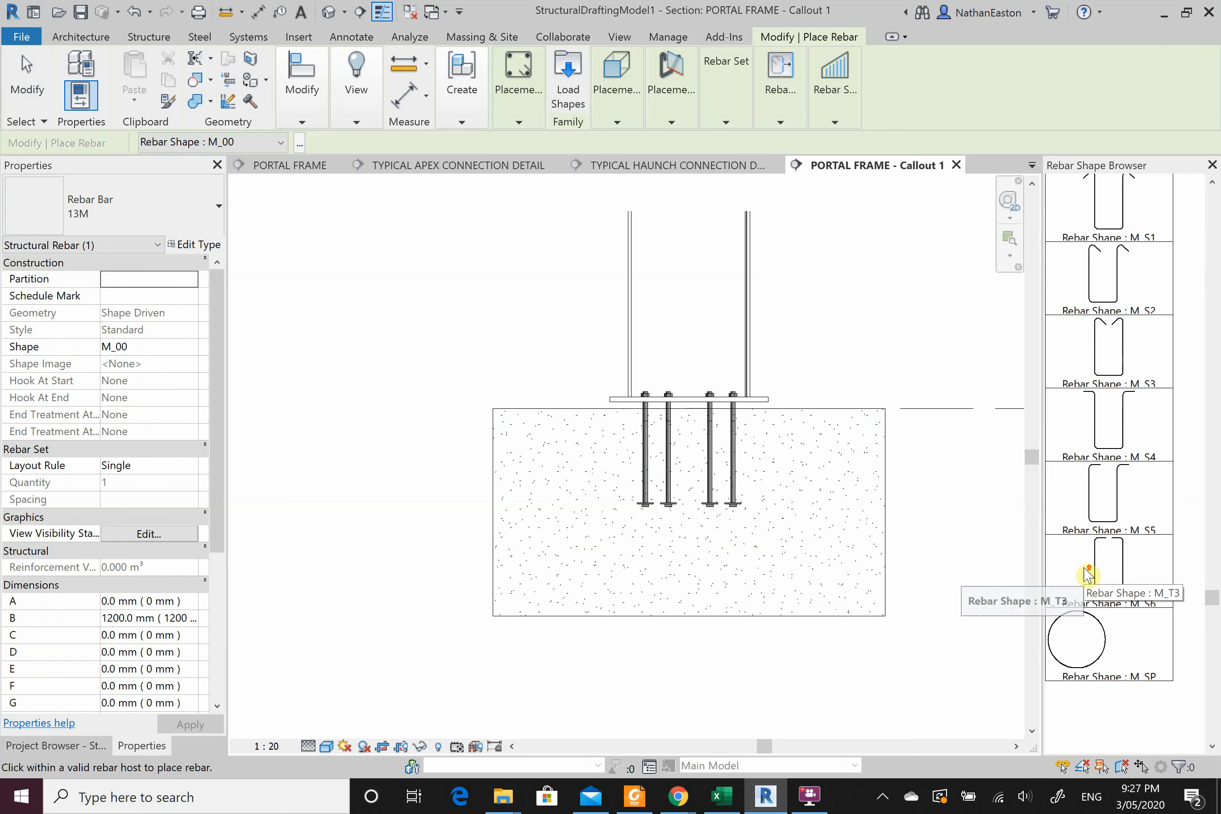
{"action": "scroll", "coordinate": [1086, 575], "scroll_direction": "up", "scroll_amount": 5}
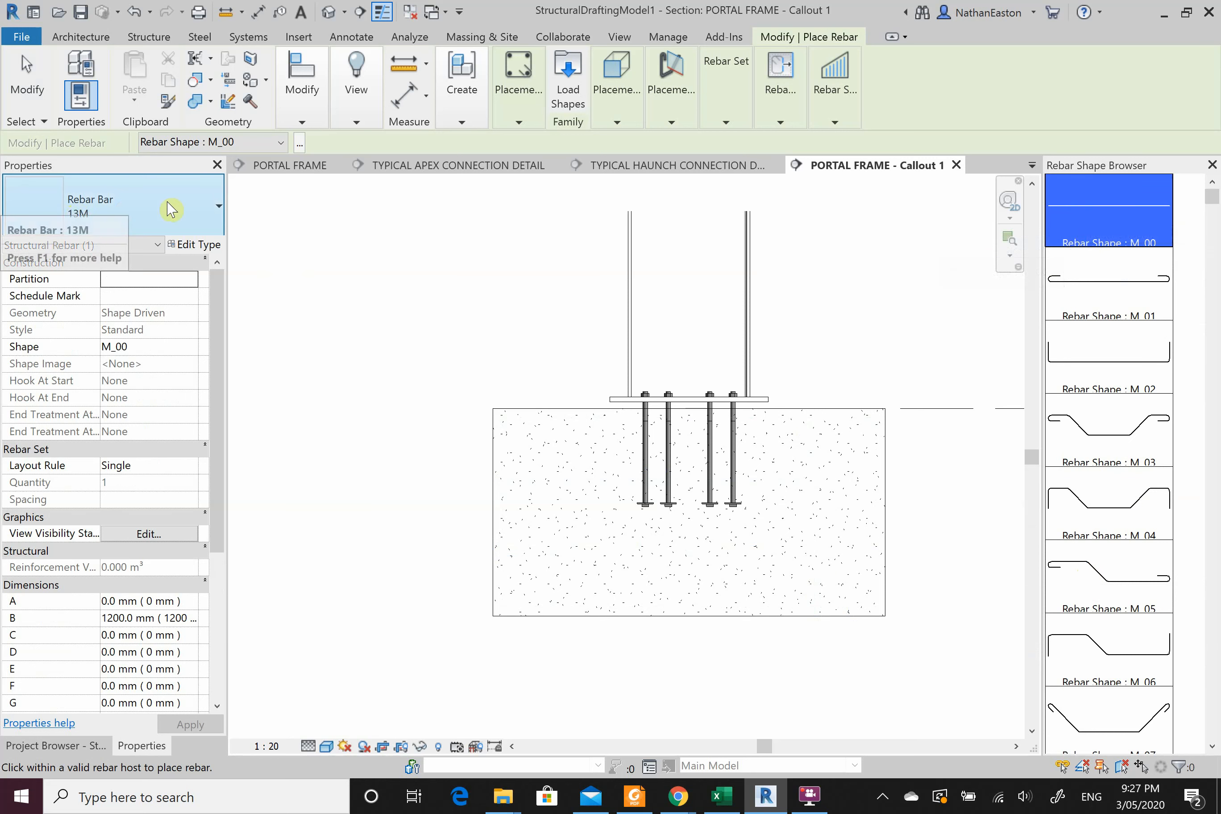
{"action": "left_click", "coordinate": [193, 202]}
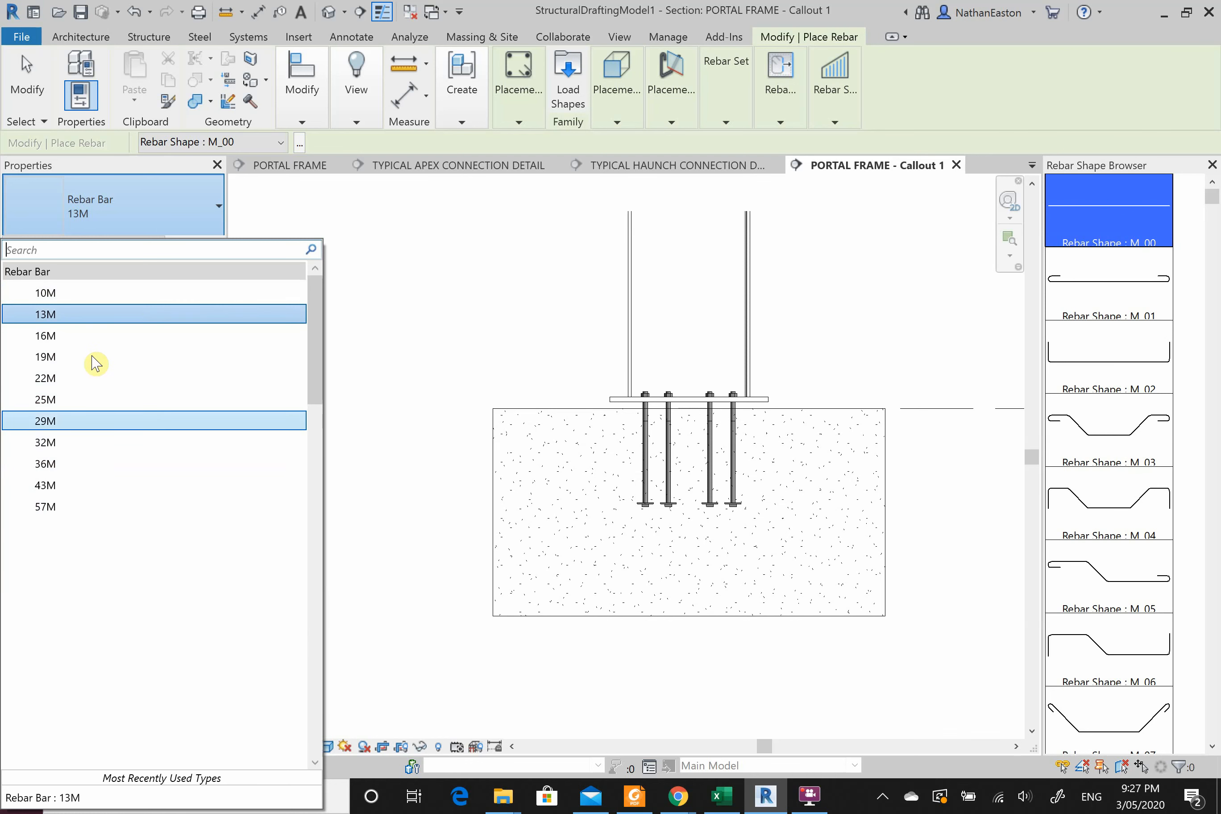
{"action": "left_click", "coordinate": [471, 277]}
Load the rebar shape family S.rfa from the Structural Rebar Shapes folder of the Australia library.
{"action": "left_click", "coordinate": [571, 116]}
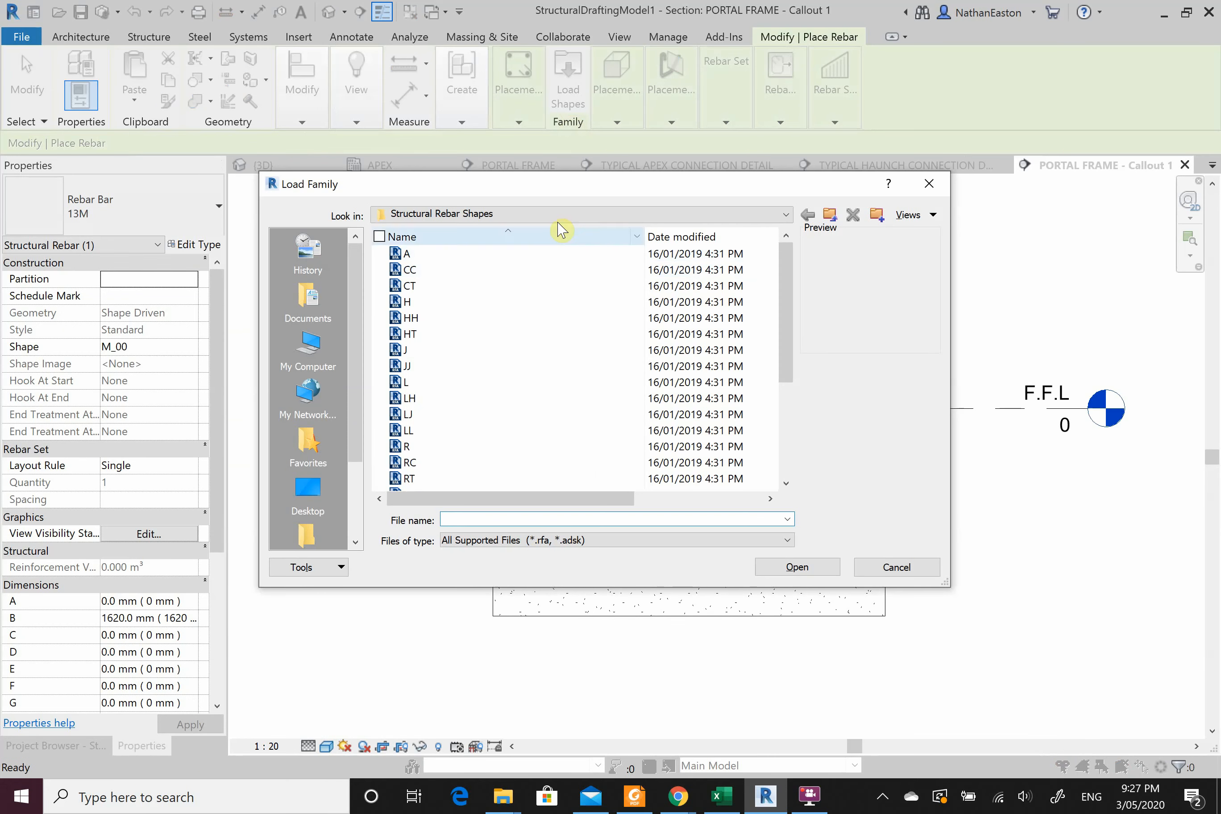
{"action": "left_click", "coordinate": [750, 213]}
{"action": "scroll", "coordinate": [661, 391], "scroll_direction": "up", "scroll_amount": 5}
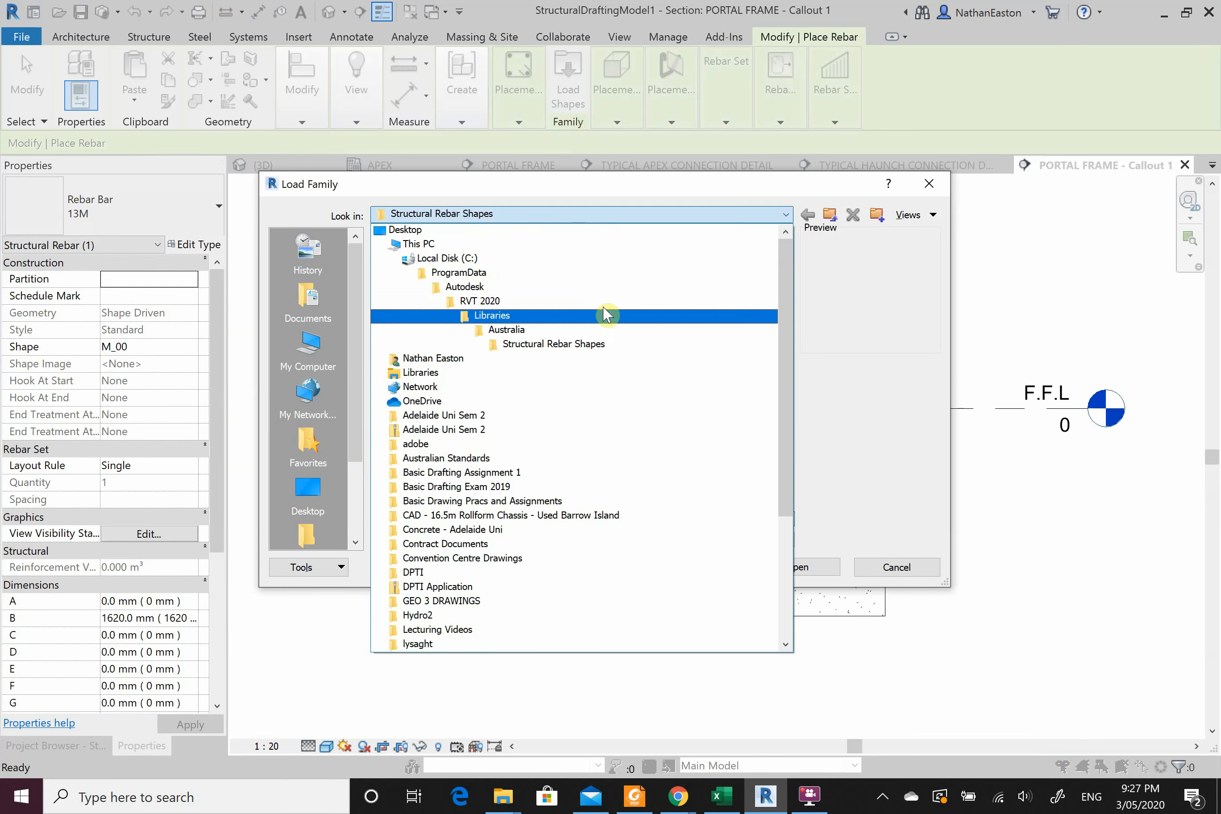
{"action": "left_click", "coordinate": [604, 329]}
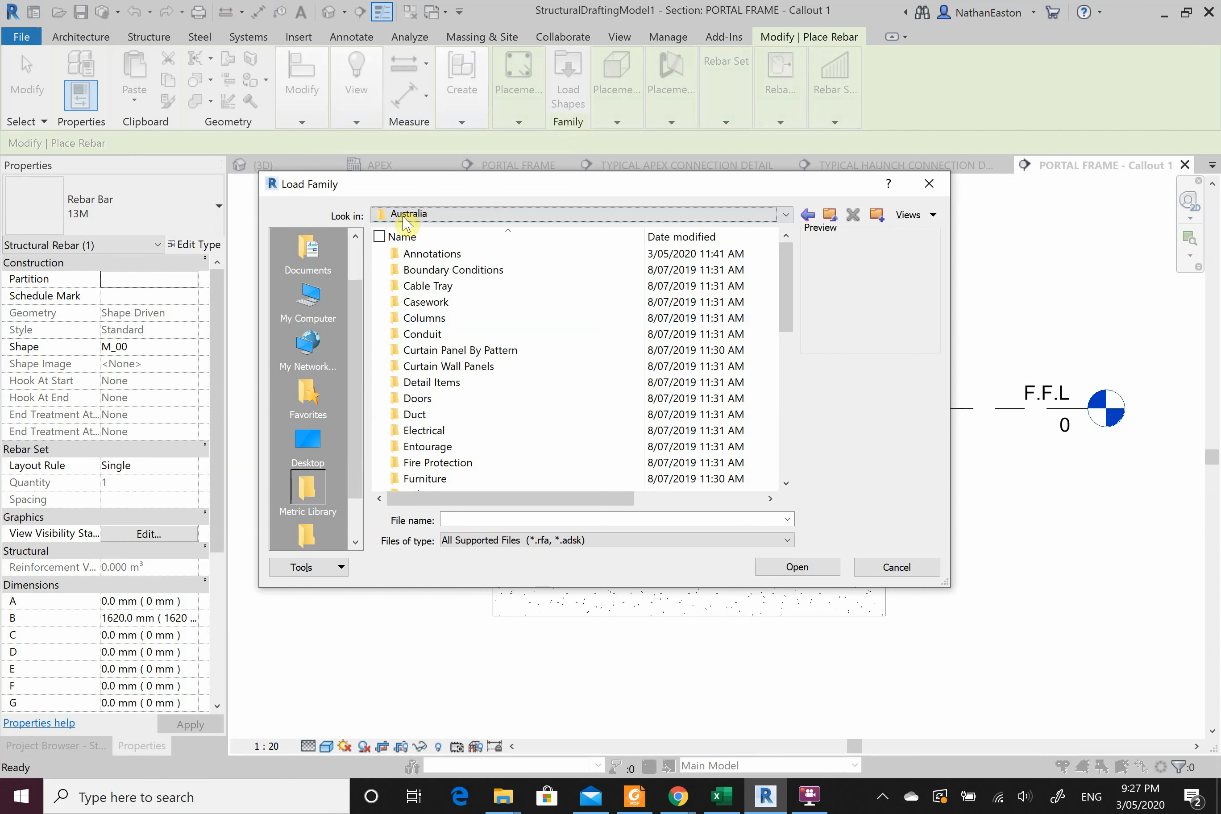
{"action": "scroll", "coordinate": [587, 357], "scroll_direction": "down", "scroll_amount": 6}
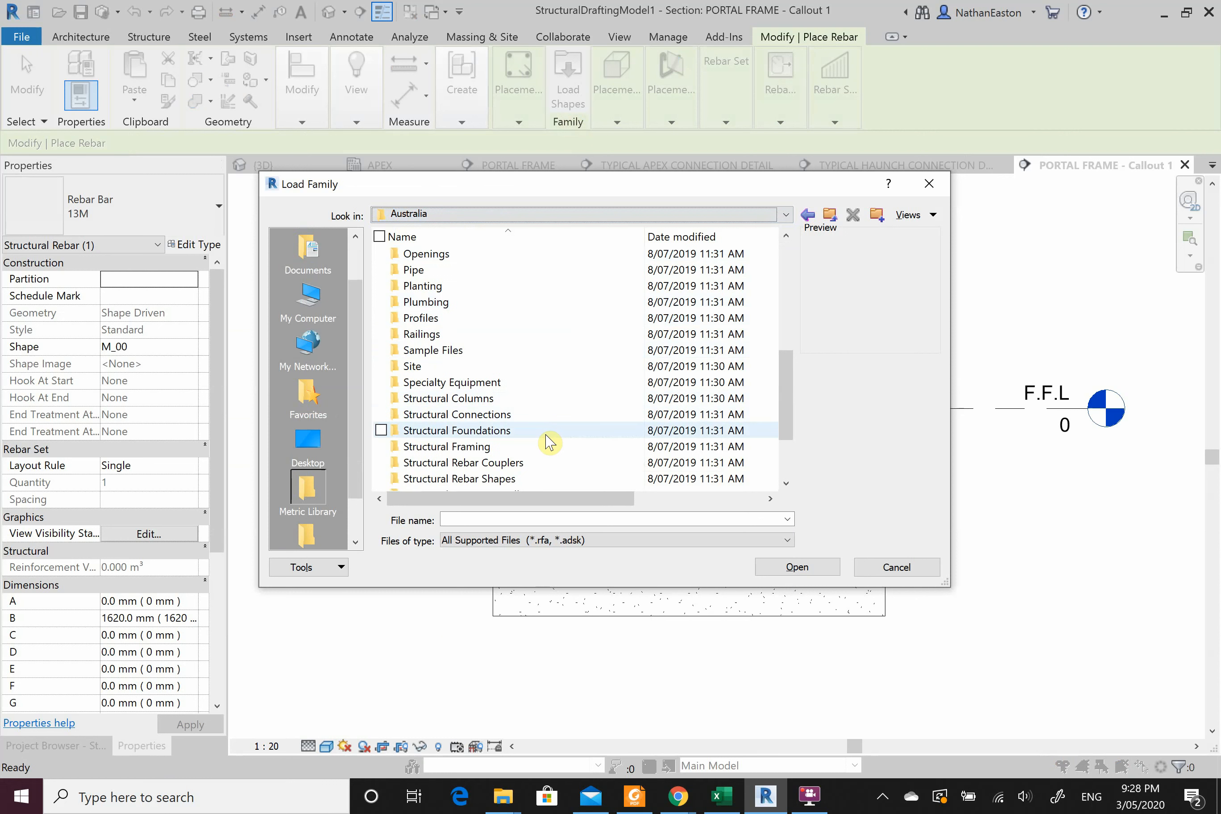
{"action": "scroll", "coordinate": [513, 464], "scroll_direction": "down", "scroll_amount": 1}
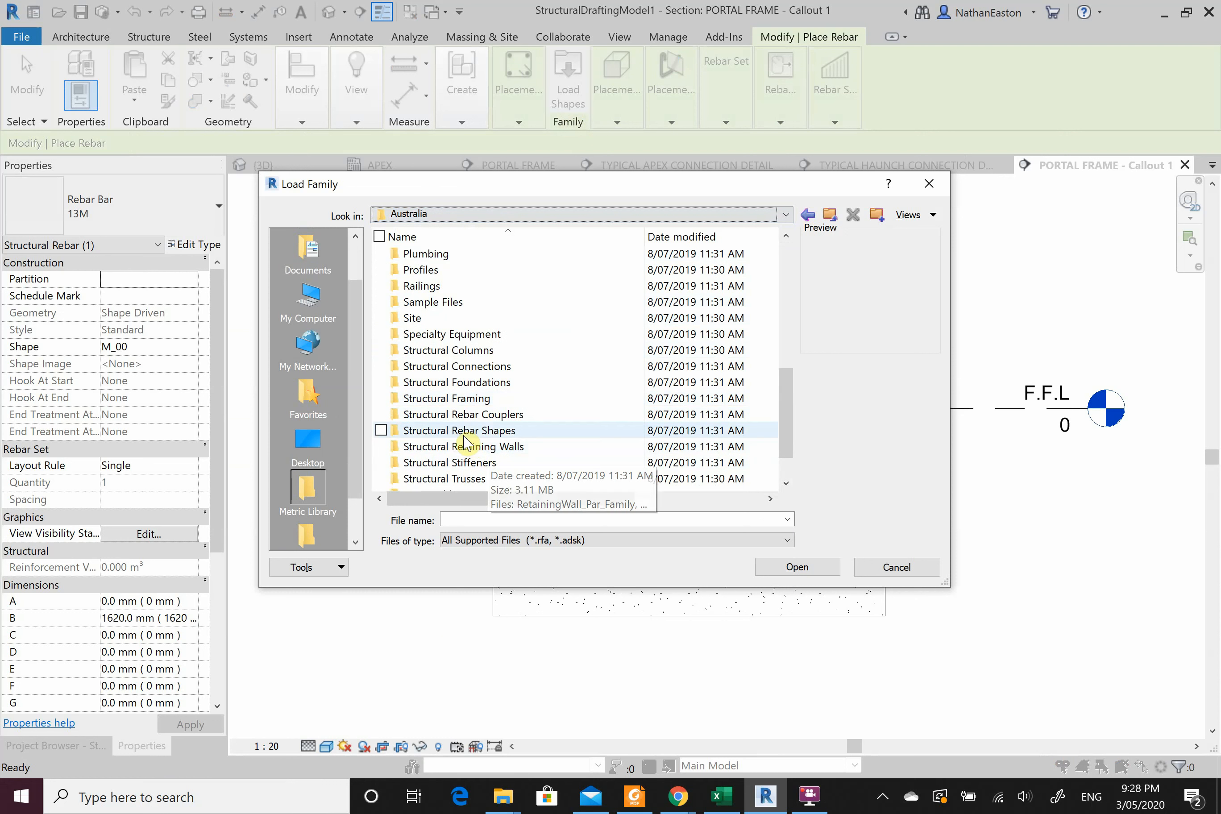
{"action": "double_click", "coordinate": [500, 431]}
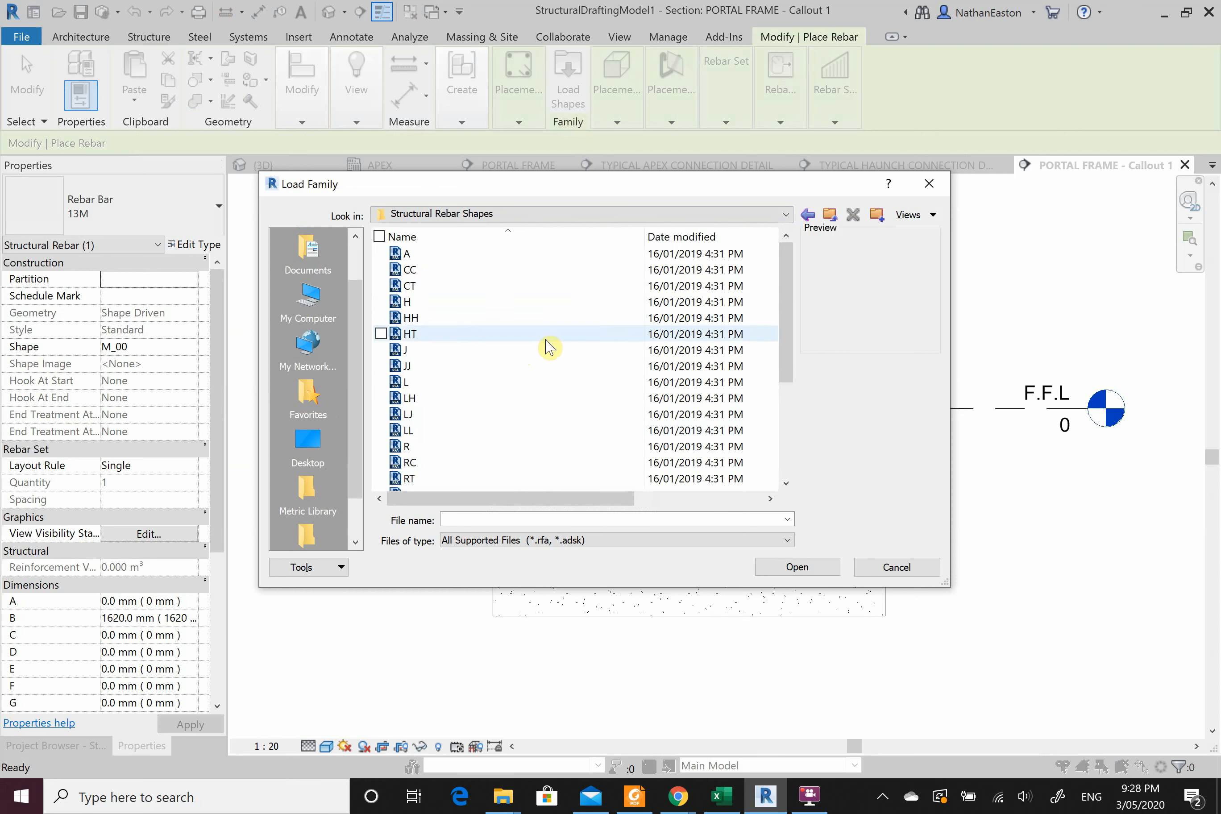
{"action": "scroll", "coordinate": [545, 343], "scroll_direction": "down", "scroll_amount": 4}
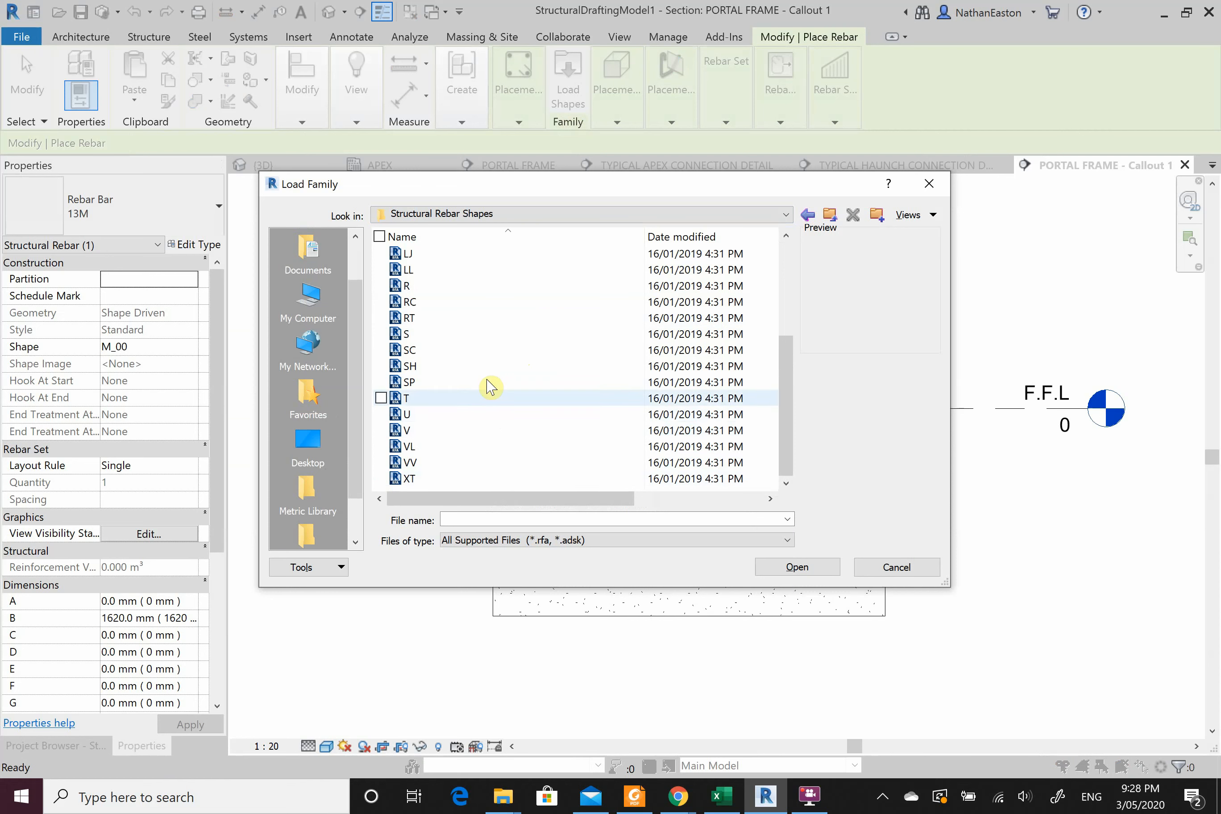
{"action": "left_click", "coordinate": [483, 335]}
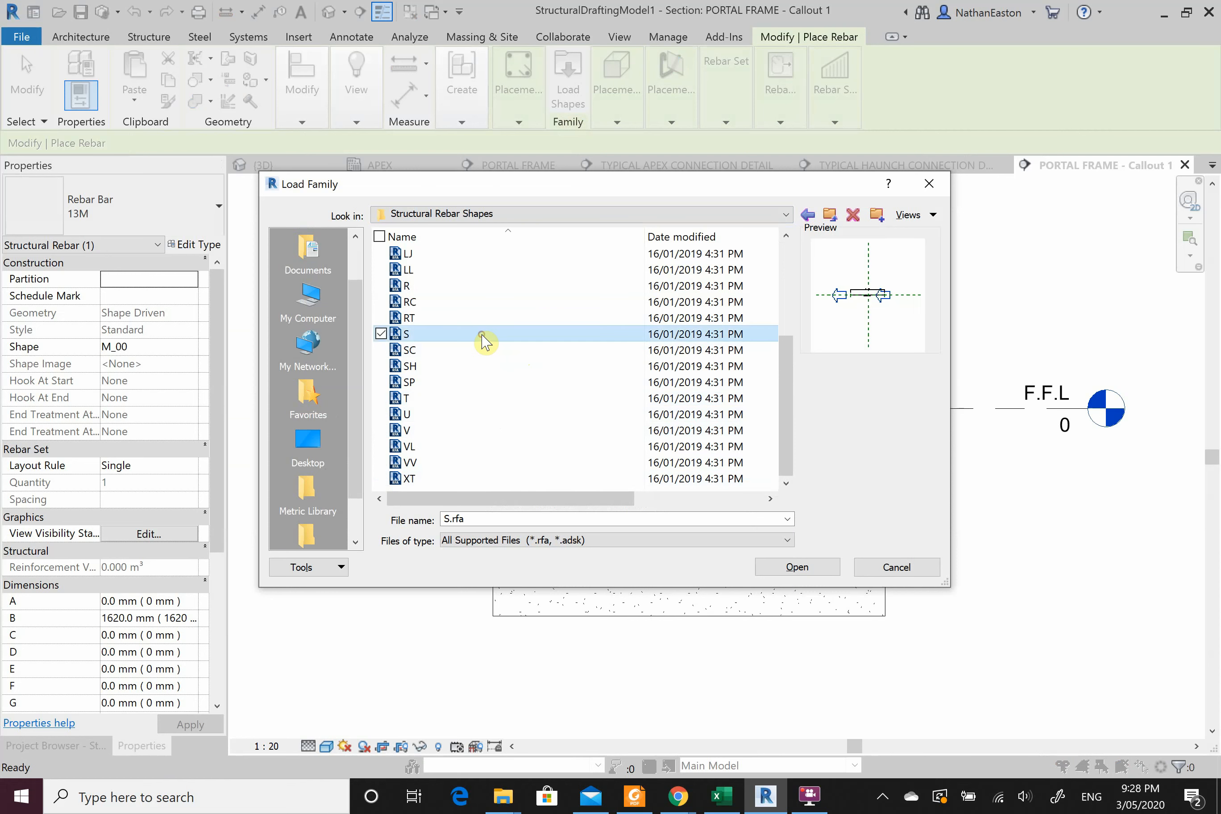
{"action": "left_click", "coordinate": [775, 565]}
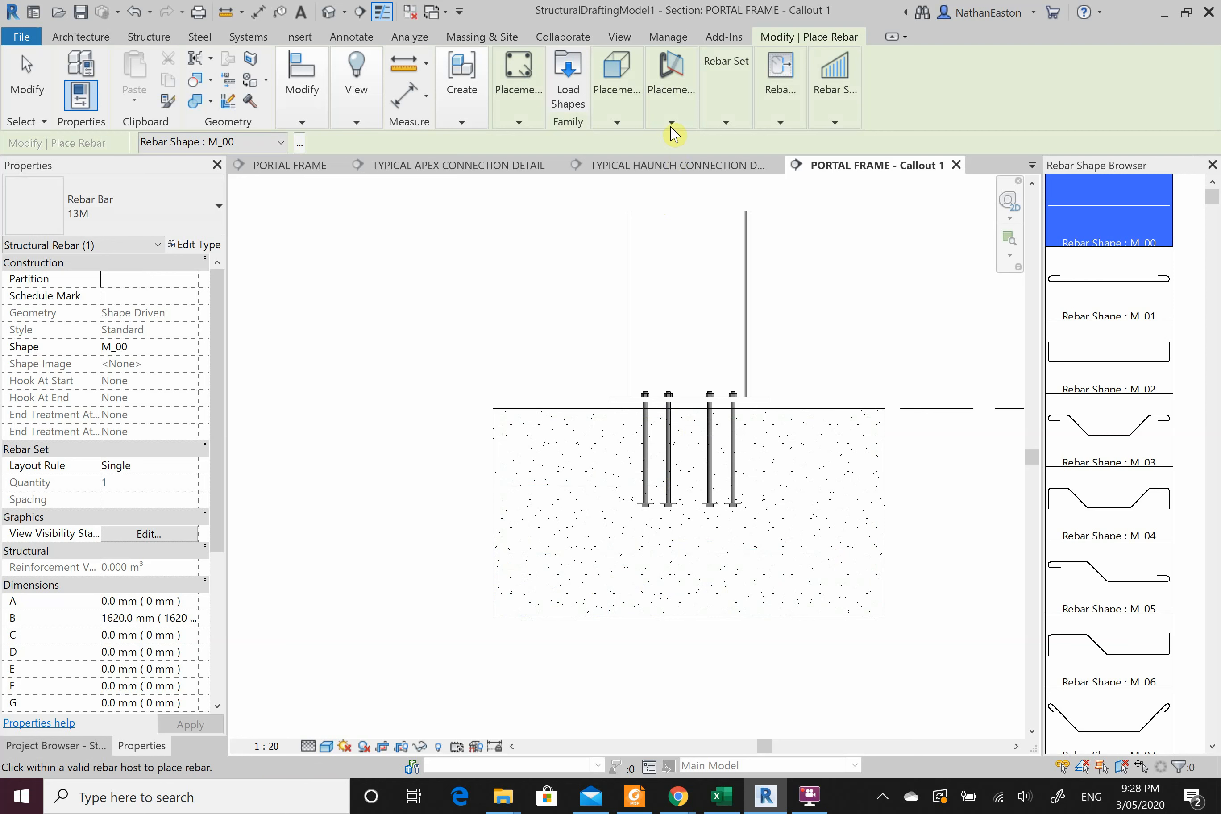
Check the rebar placement orientation options and set the bar type to N12.
{"action": "left_click", "coordinate": [672, 123]}
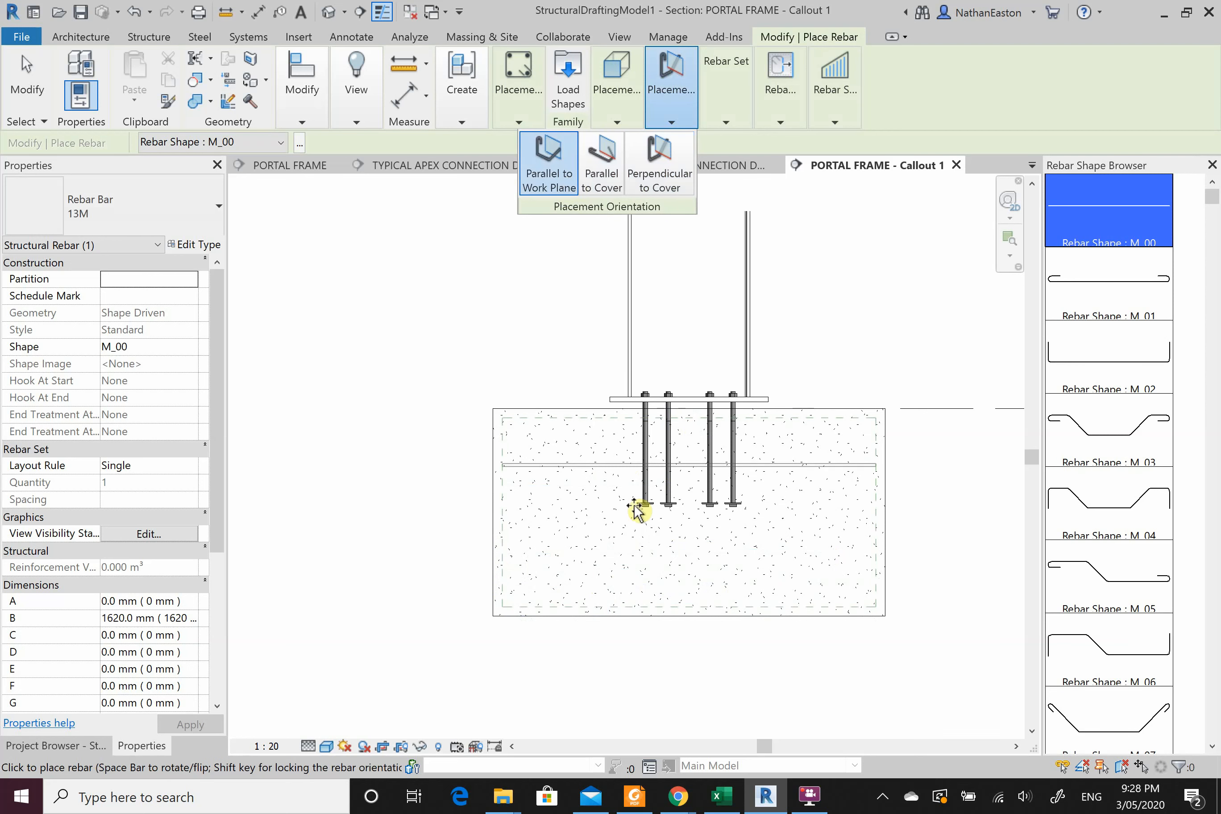
{"action": "left_click", "coordinate": [652, 604]}
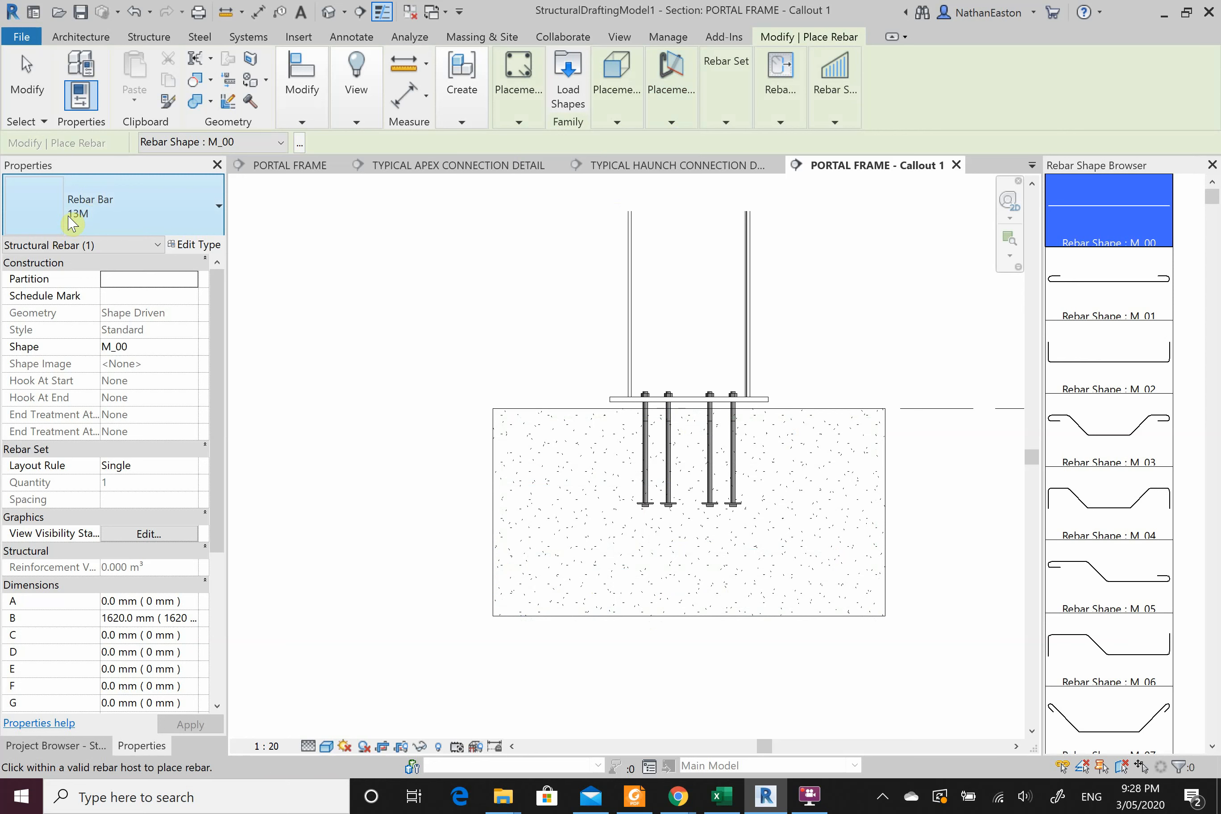
{"action": "left_click", "coordinate": [199, 217]}
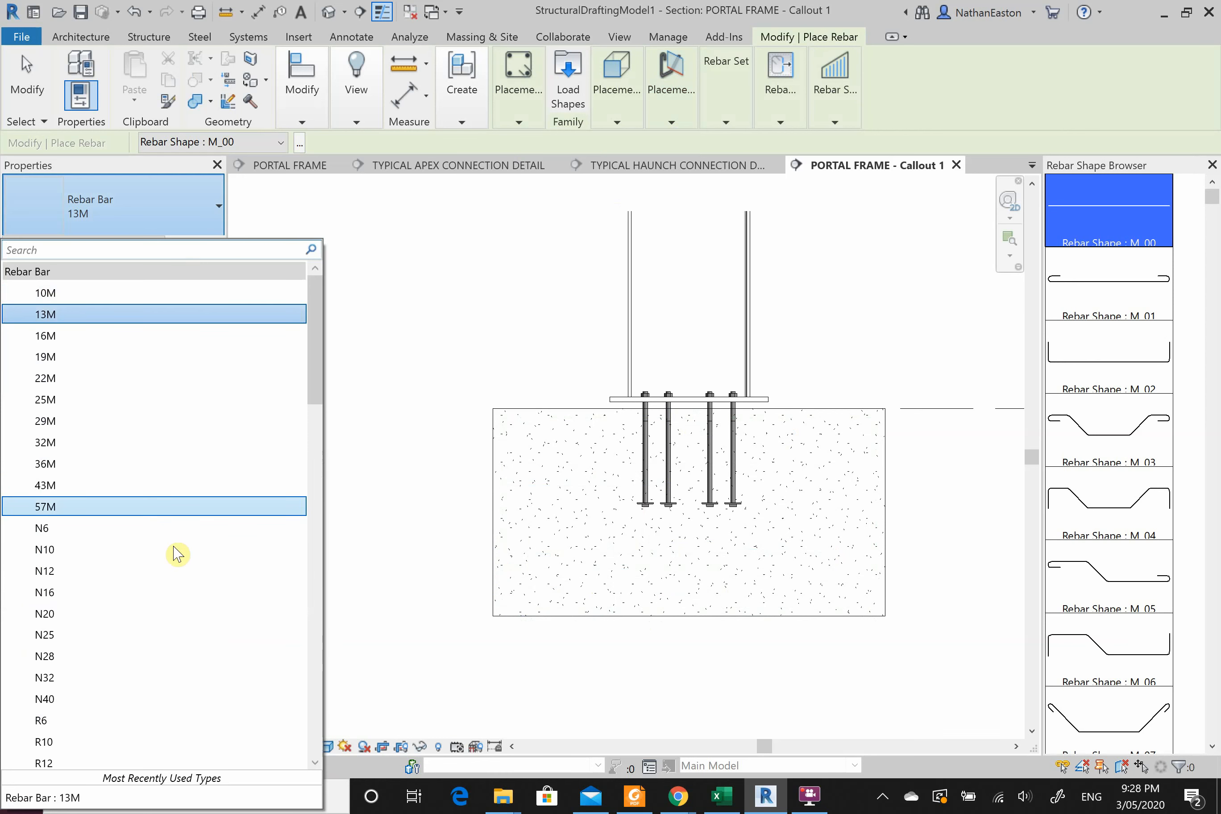
{"action": "left_click", "coordinate": [61, 577]}
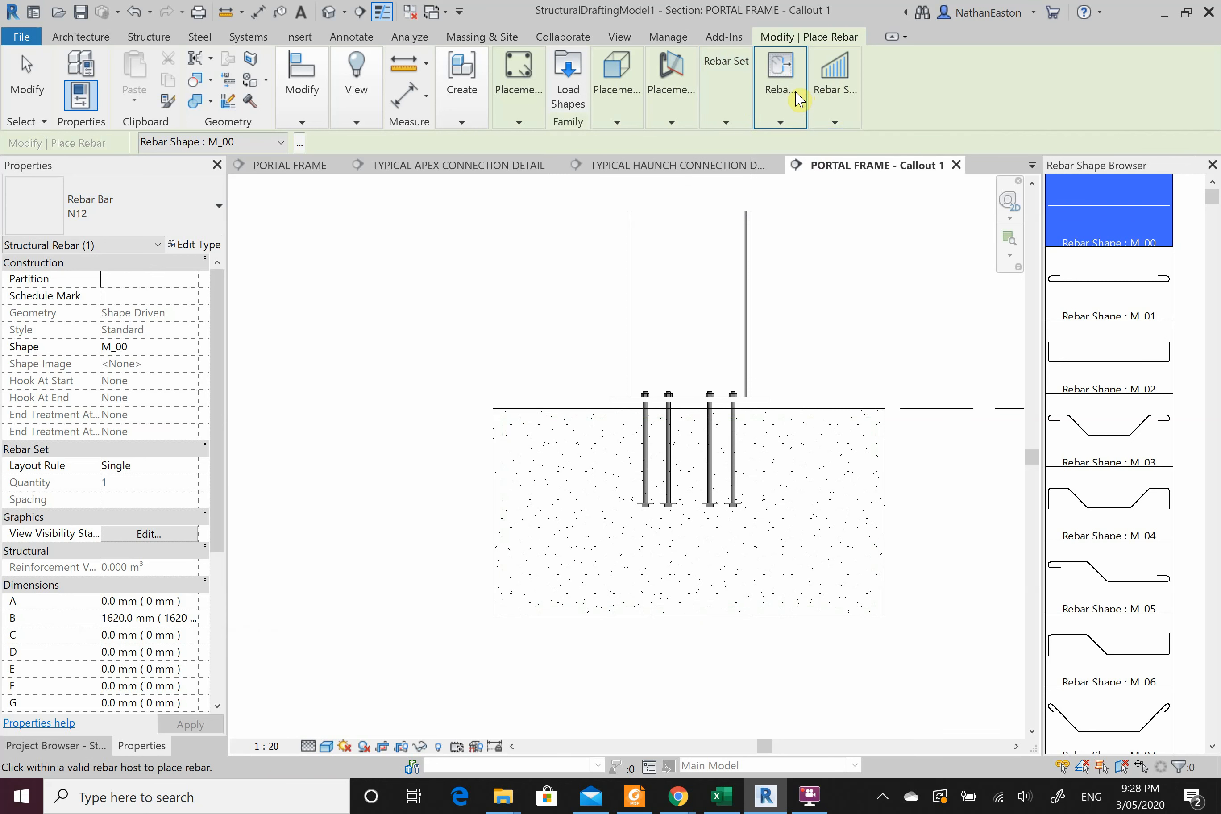
Place a straight M_00 rebar set along the footing's bottom cover, using the Maximum Spacing layout at 150 mm.
{"action": "mouse_move", "coordinate": [737, 132]}
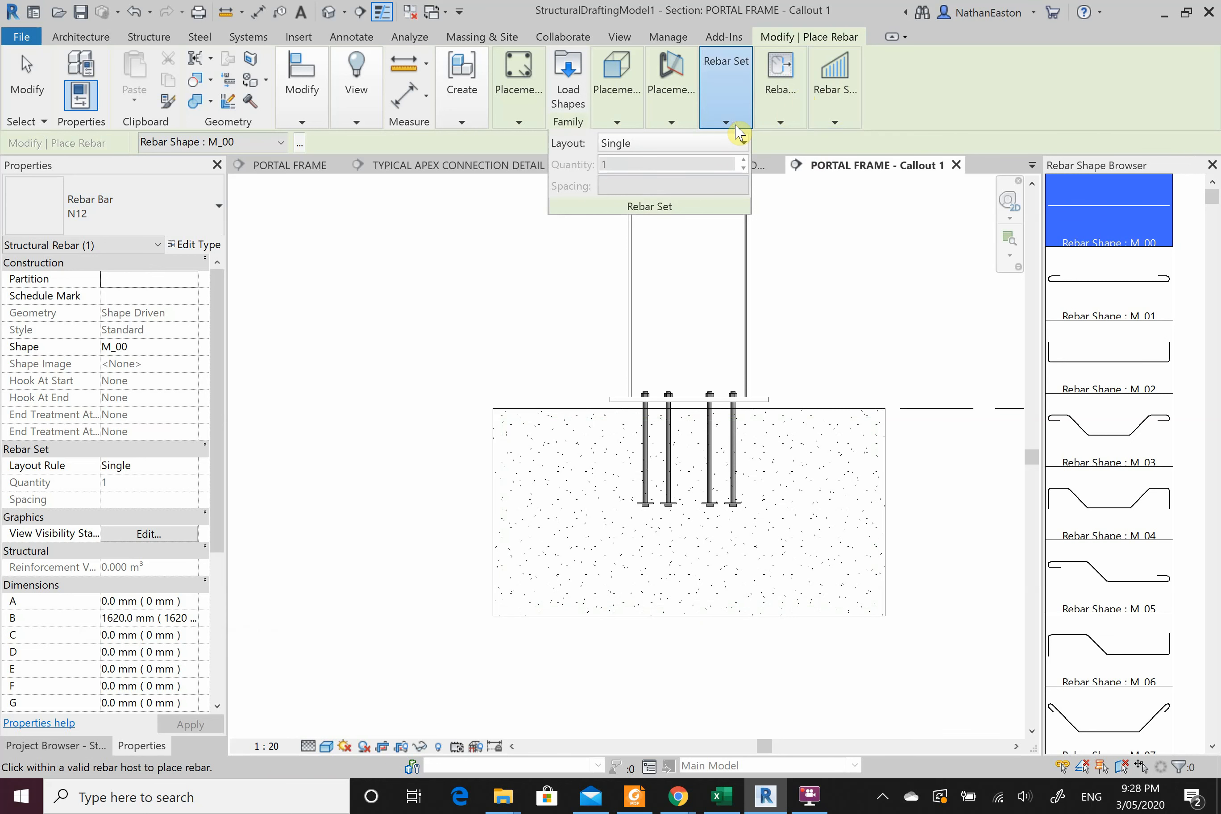
{"action": "left_click", "coordinate": [653, 147]}
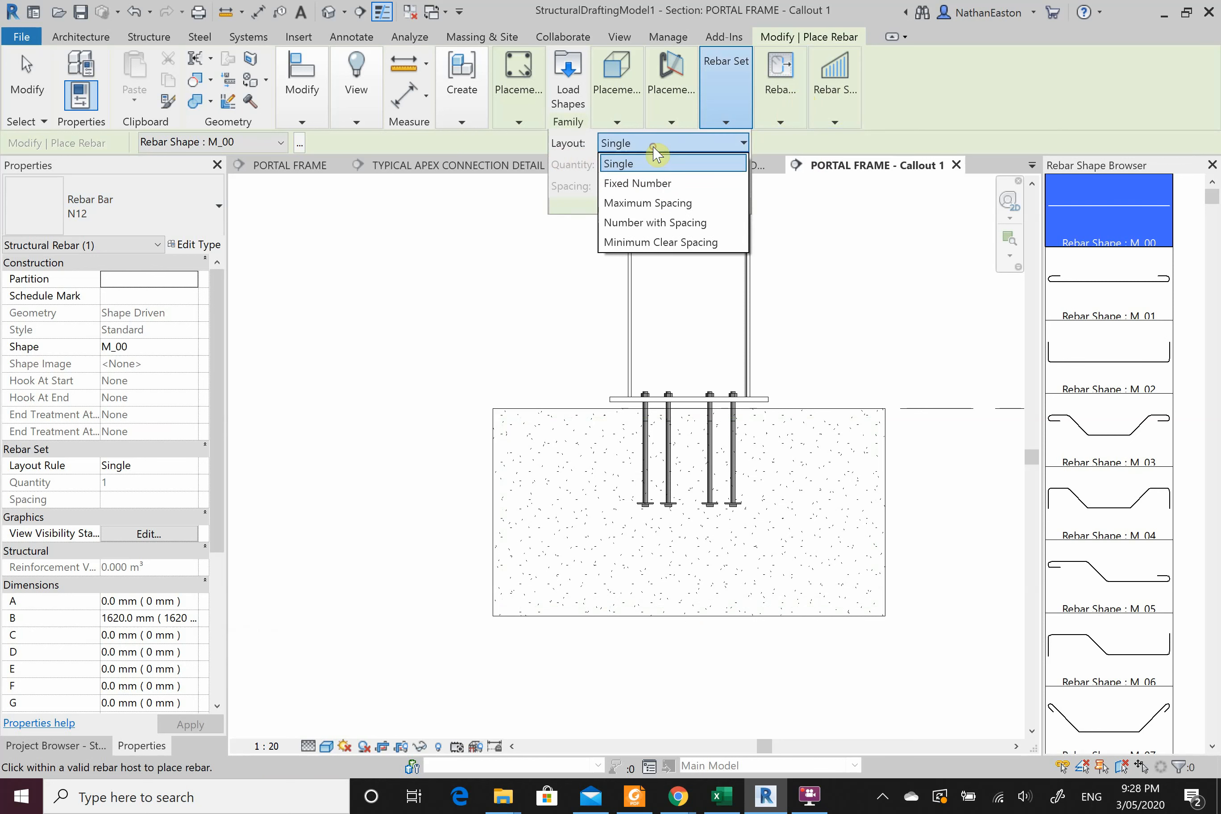
{"action": "left_click", "coordinate": [680, 204]}
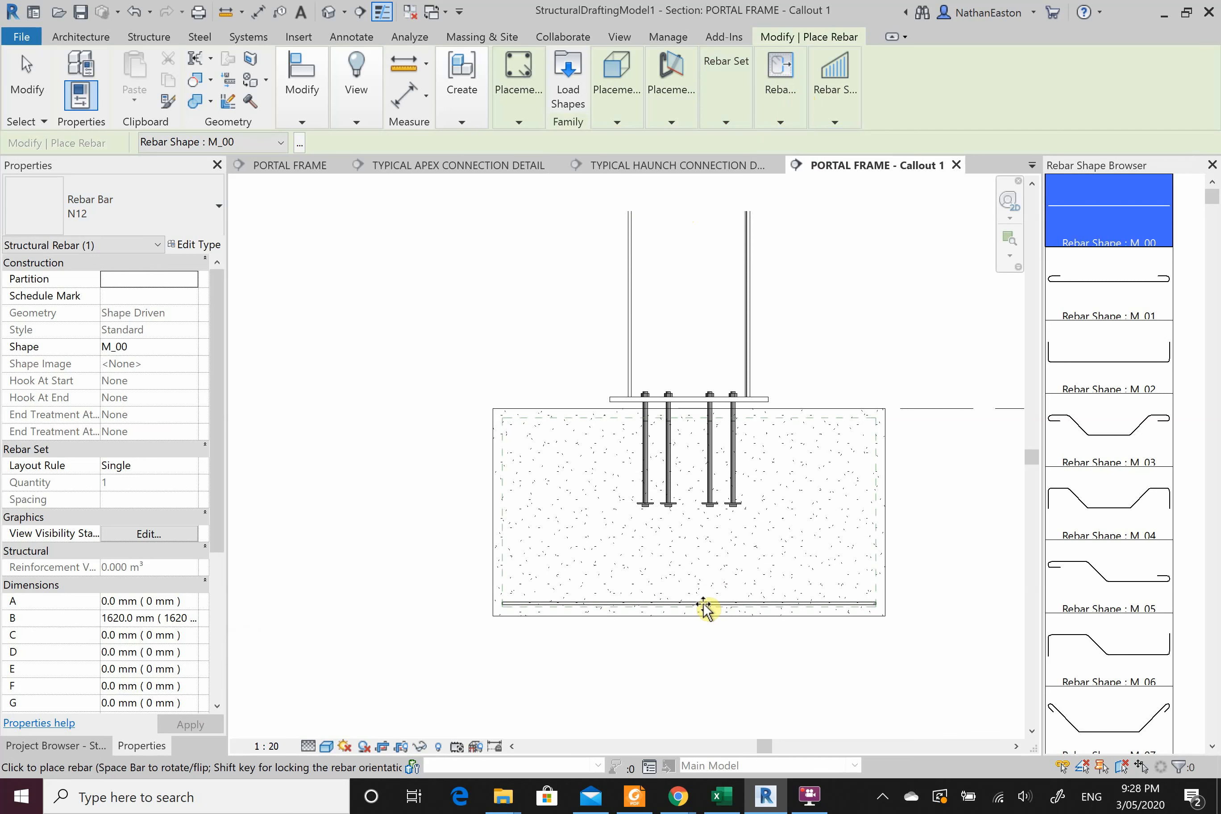
{"action": "left_click", "coordinate": [704, 607]}
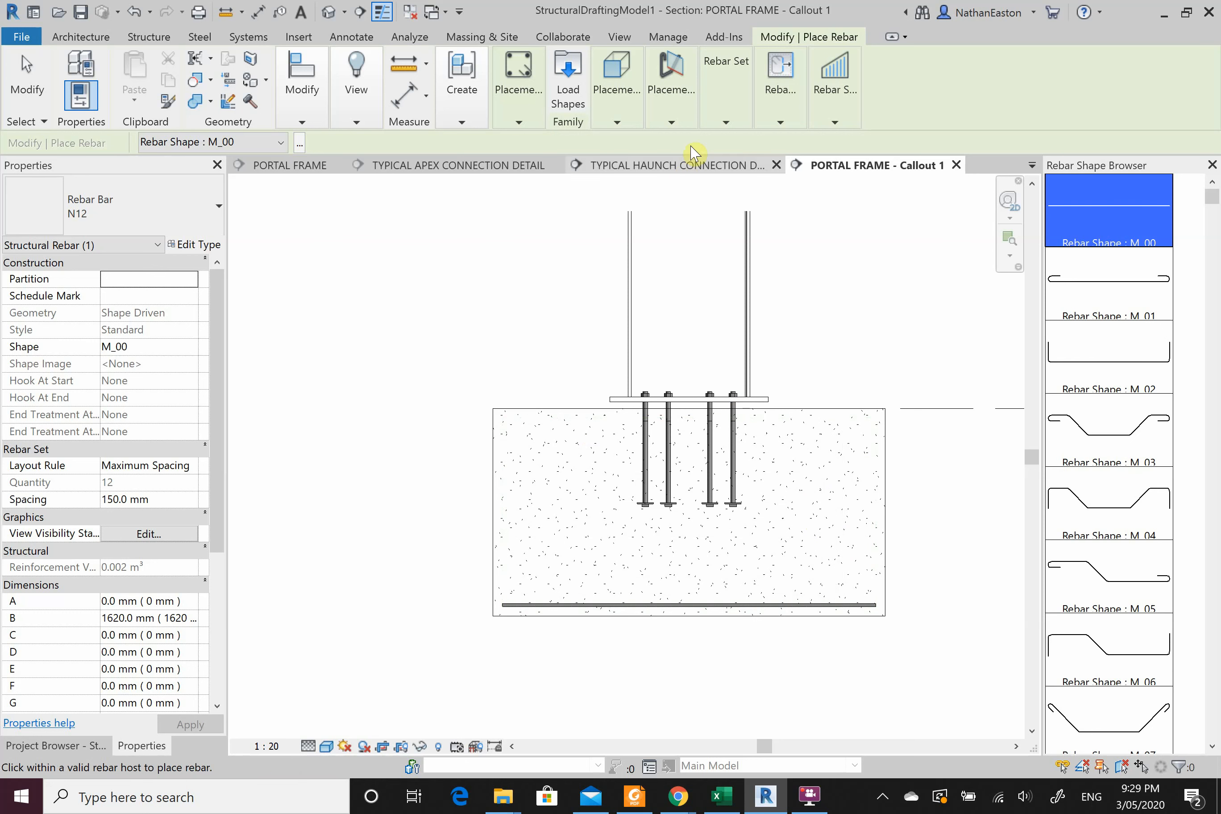
Place a second N12 M_00 rebar set at 150 mm maximum spacing, perpendicular to cover, directly on top of the footing's bottom bars.
{"action": "left_click", "coordinate": [678, 124]}
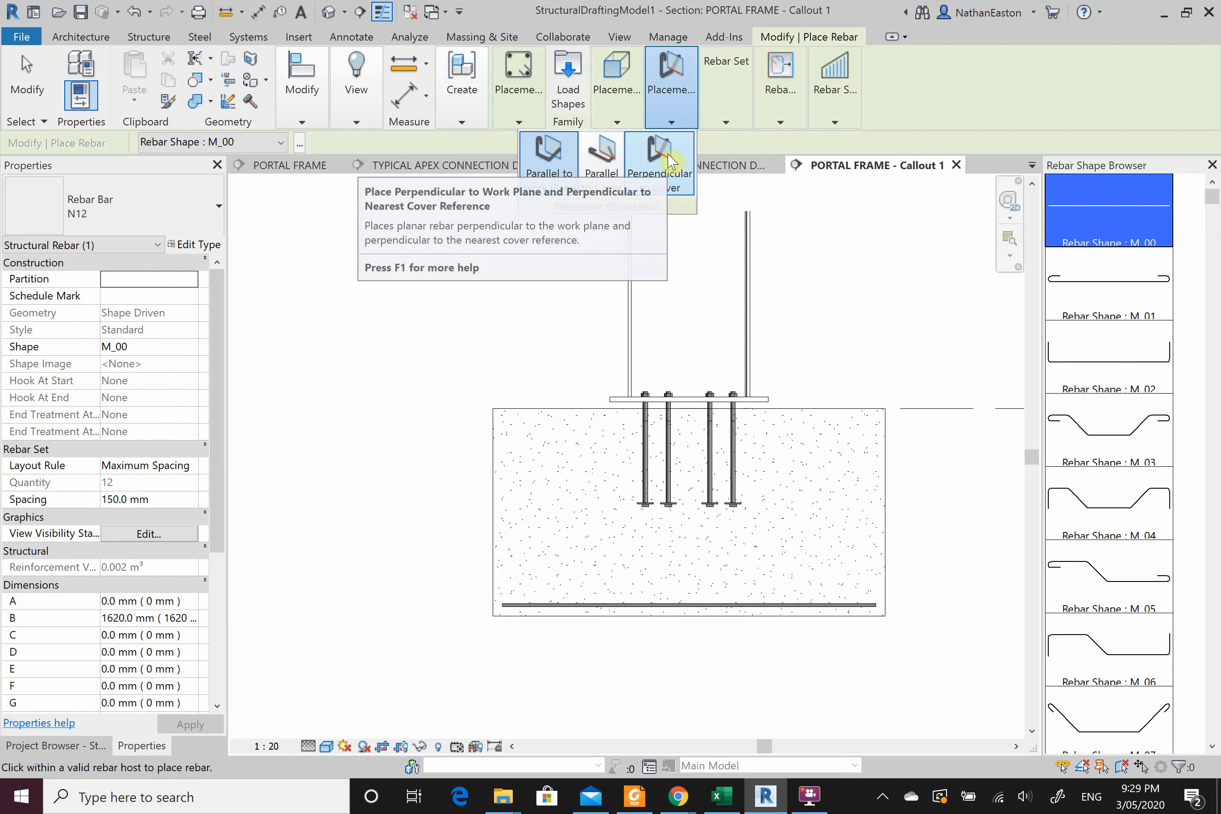
{"action": "left_click", "coordinate": [673, 142]}
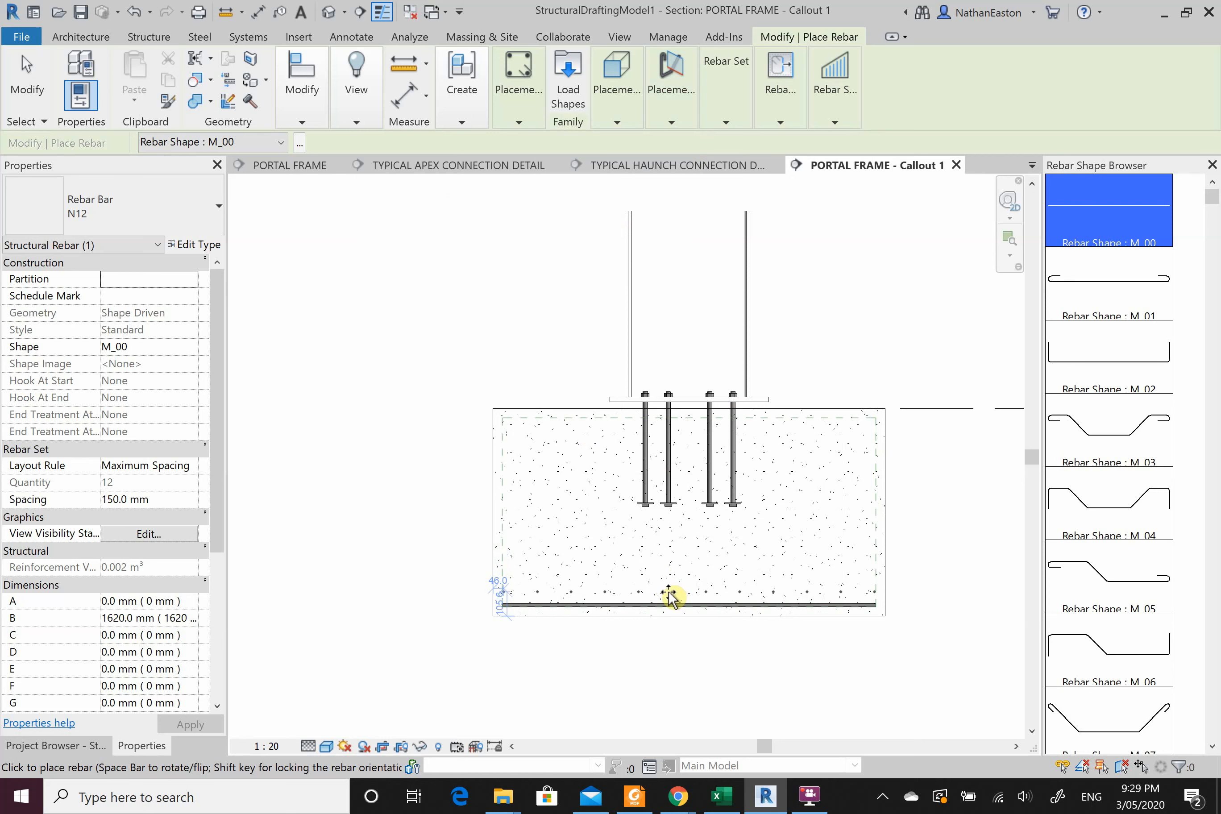
{"action": "scroll", "coordinate": [670, 595], "scroll_direction": "up", "scroll_amount": 6}
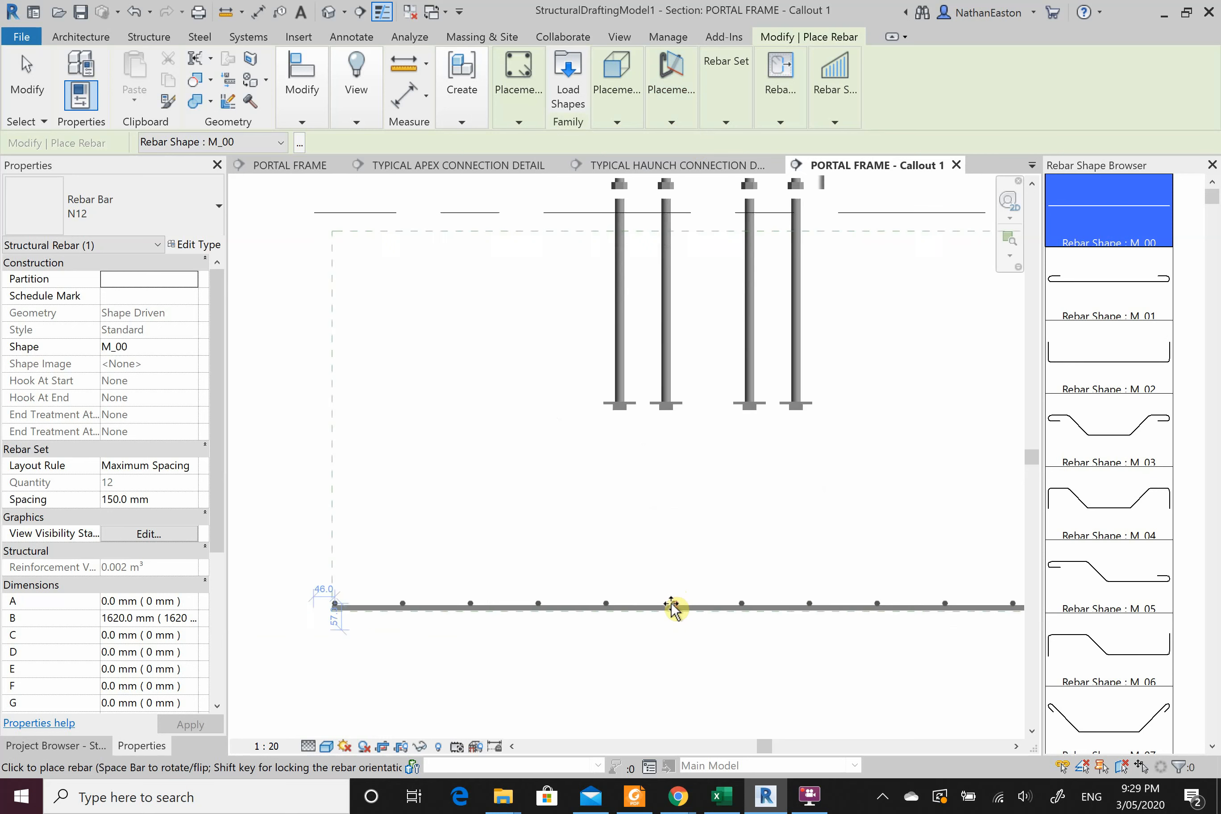
{"action": "scroll", "coordinate": [672, 605], "scroll_direction": "up", "scroll_amount": 5}
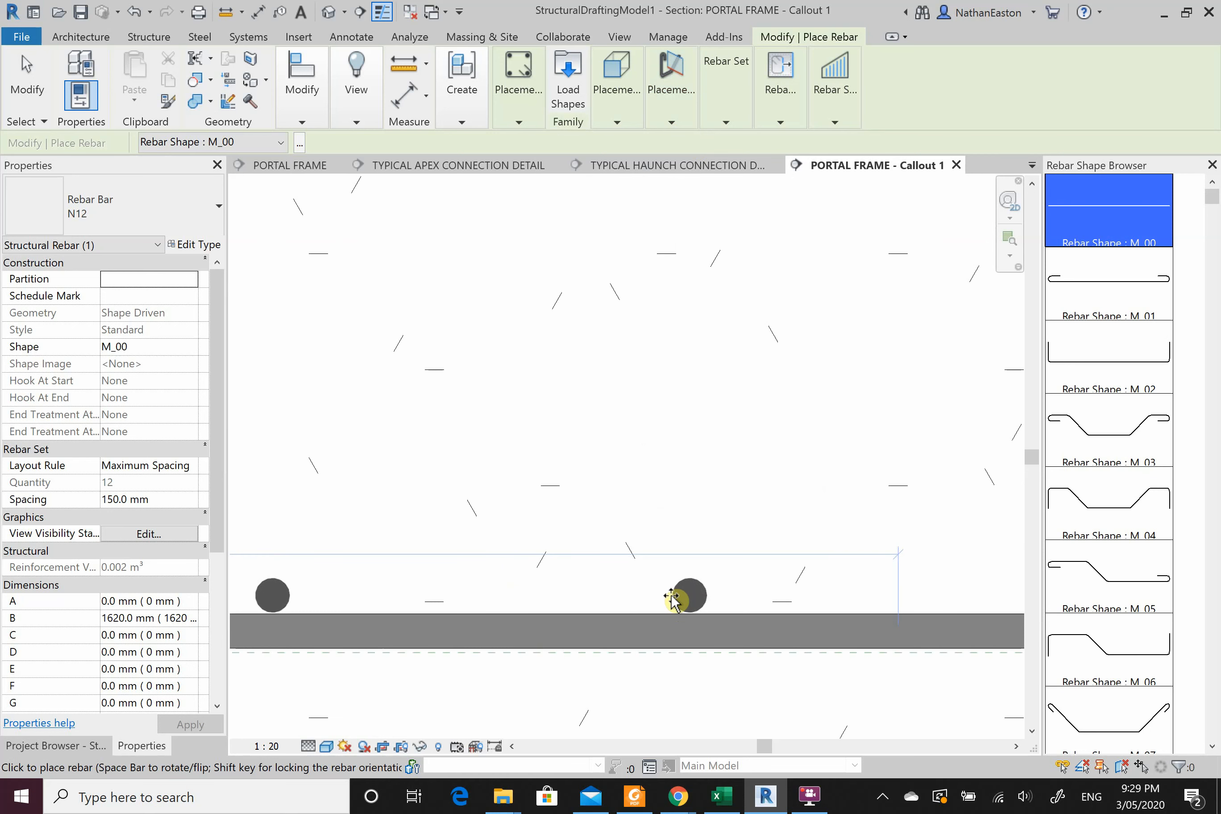
{"action": "scroll", "coordinate": [672, 597], "scroll_direction": "down", "scroll_amount": 8}
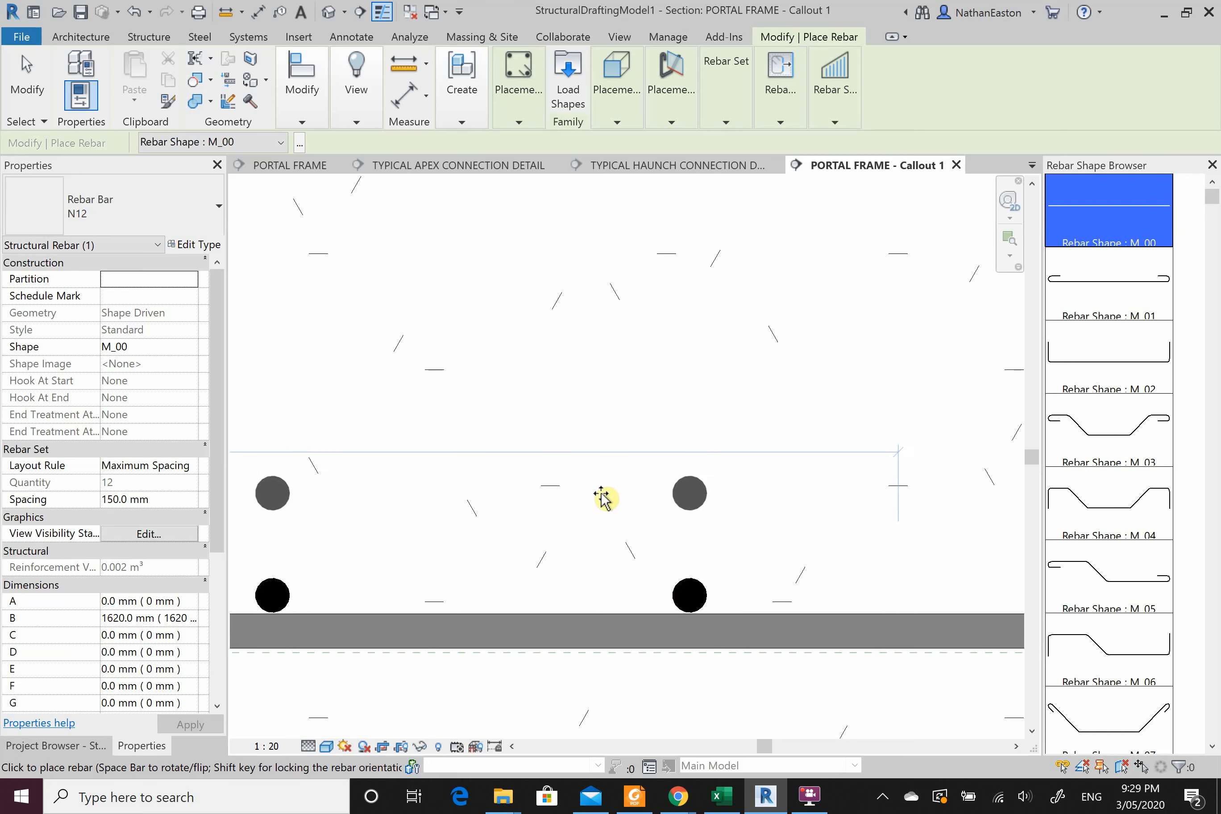
{"action": "right_click", "coordinate": [633, 630]}
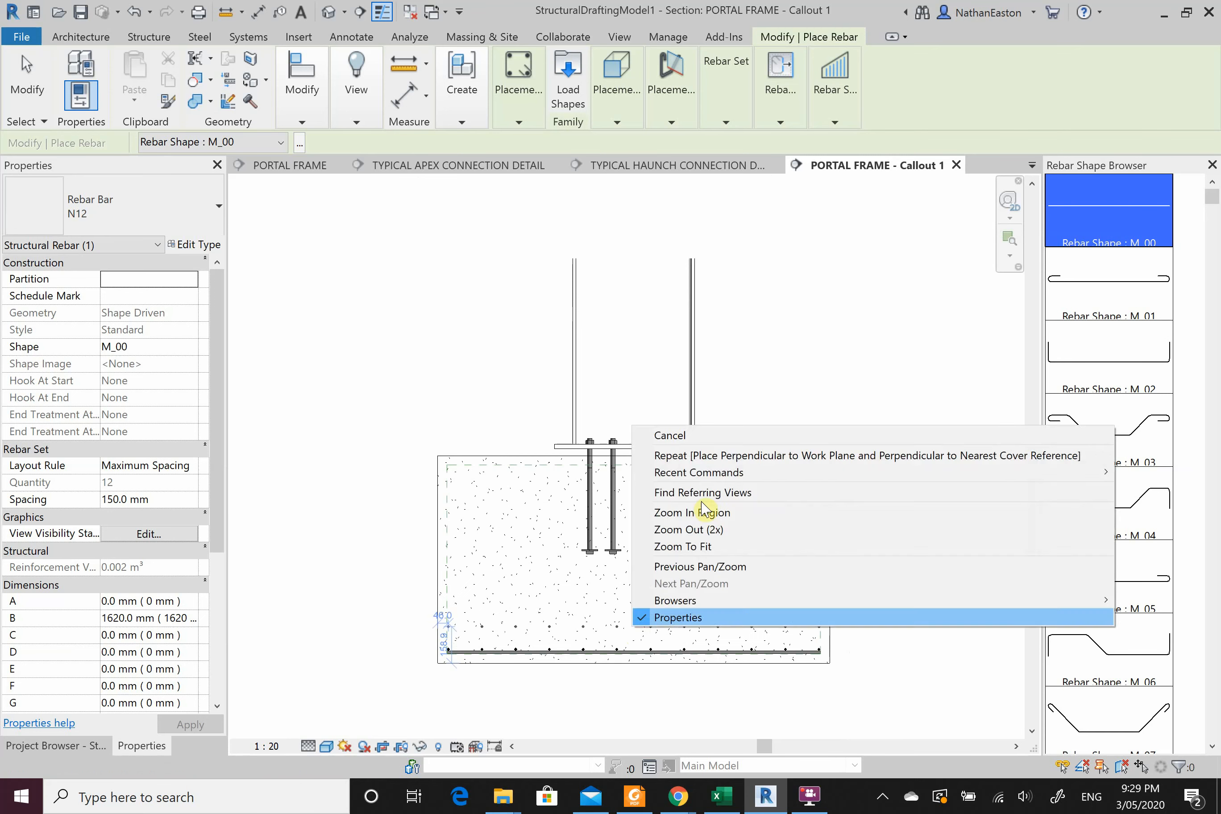
{"action": "left_click", "coordinate": [701, 436]}
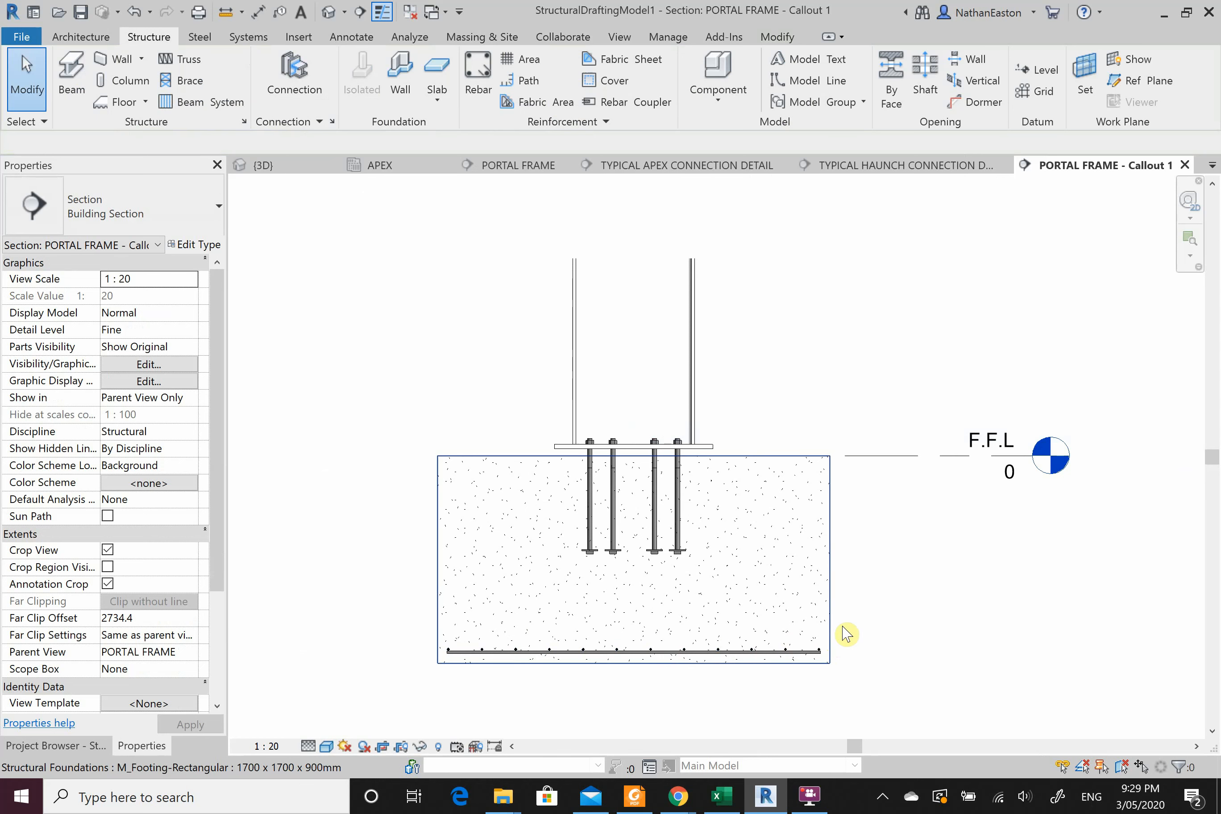
In the {3D} view, override the reinforced footing's element graphics with a surface transparency of 71.
{"action": "left_click", "coordinate": [265, 166]}
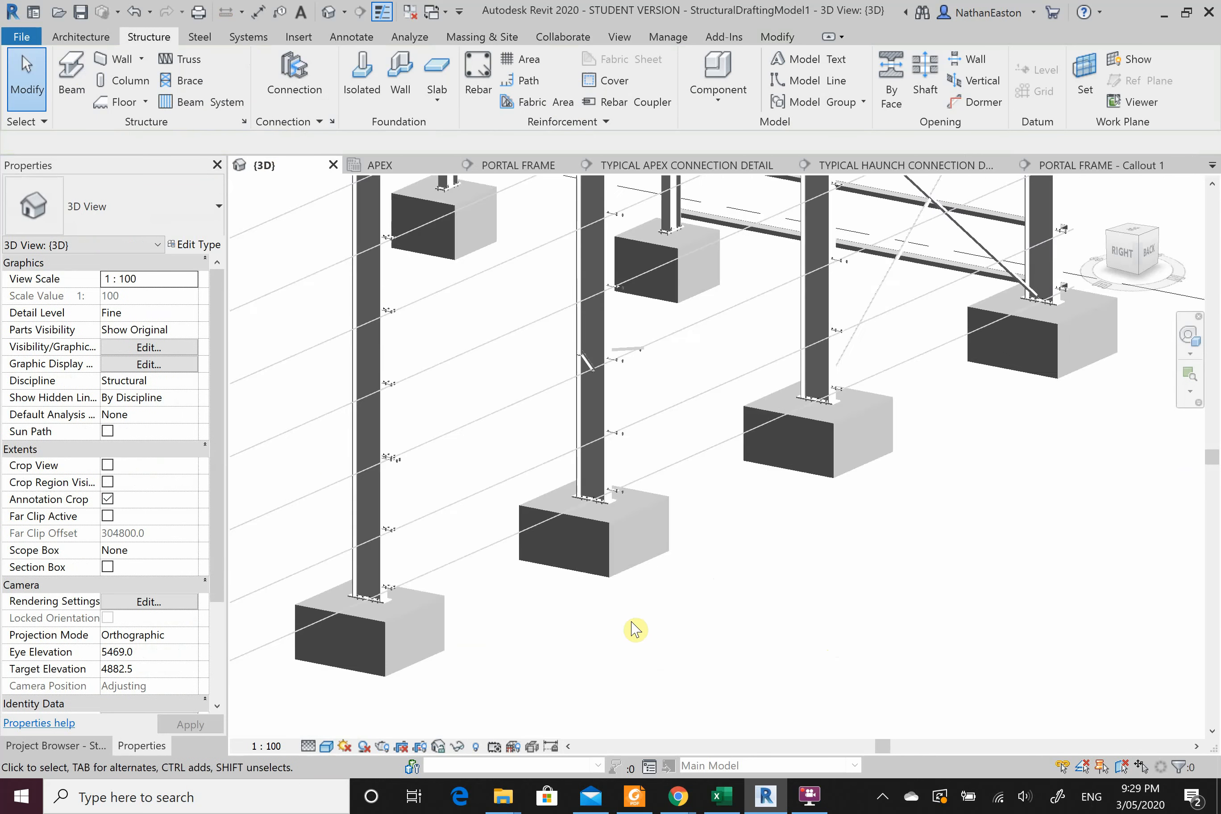
{"action": "scroll", "coordinate": [635, 629], "scroll_direction": "down", "scroll_amount": 3}
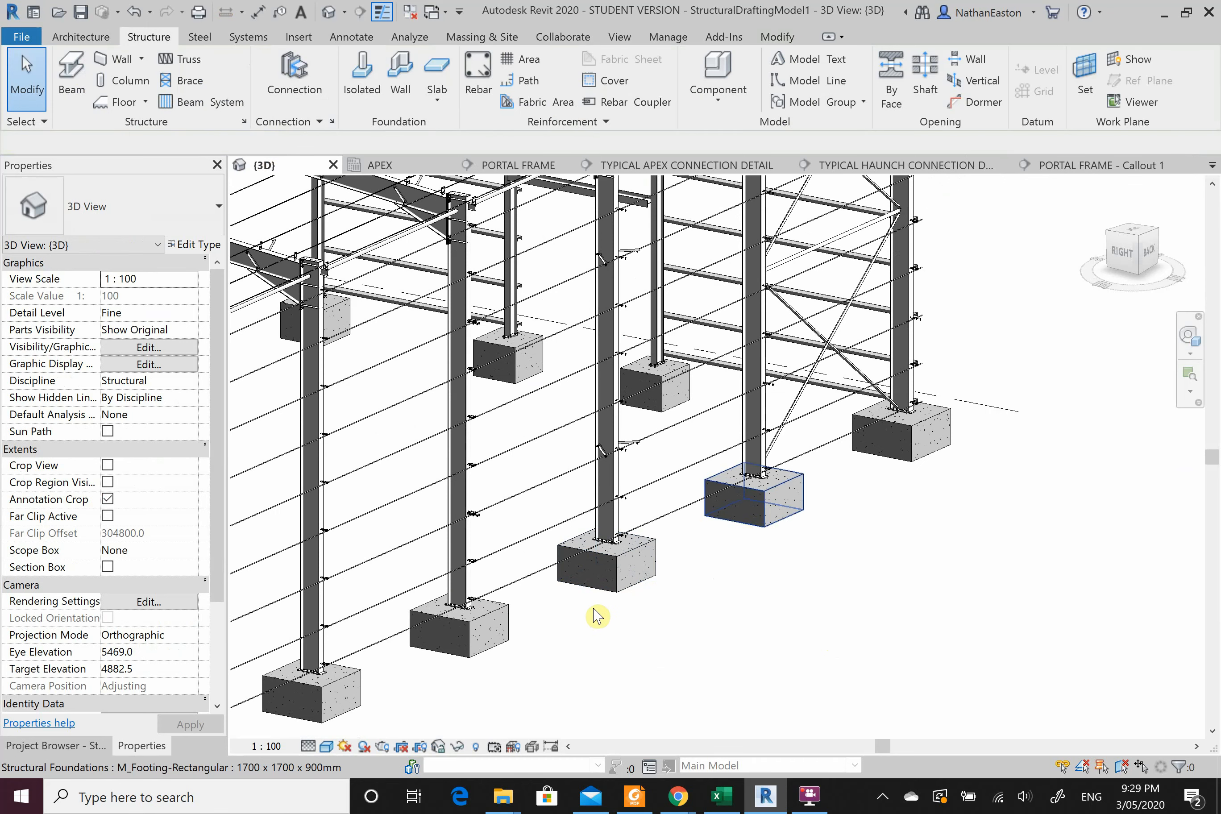
{"action": "left_click_drag", "start_coordinate": [714, 623], "coordinate": [623, 603]}
{"action": "scroll", "coordinate": [609, 547], "scroll_direction": "up", "scroll_amount": 5}
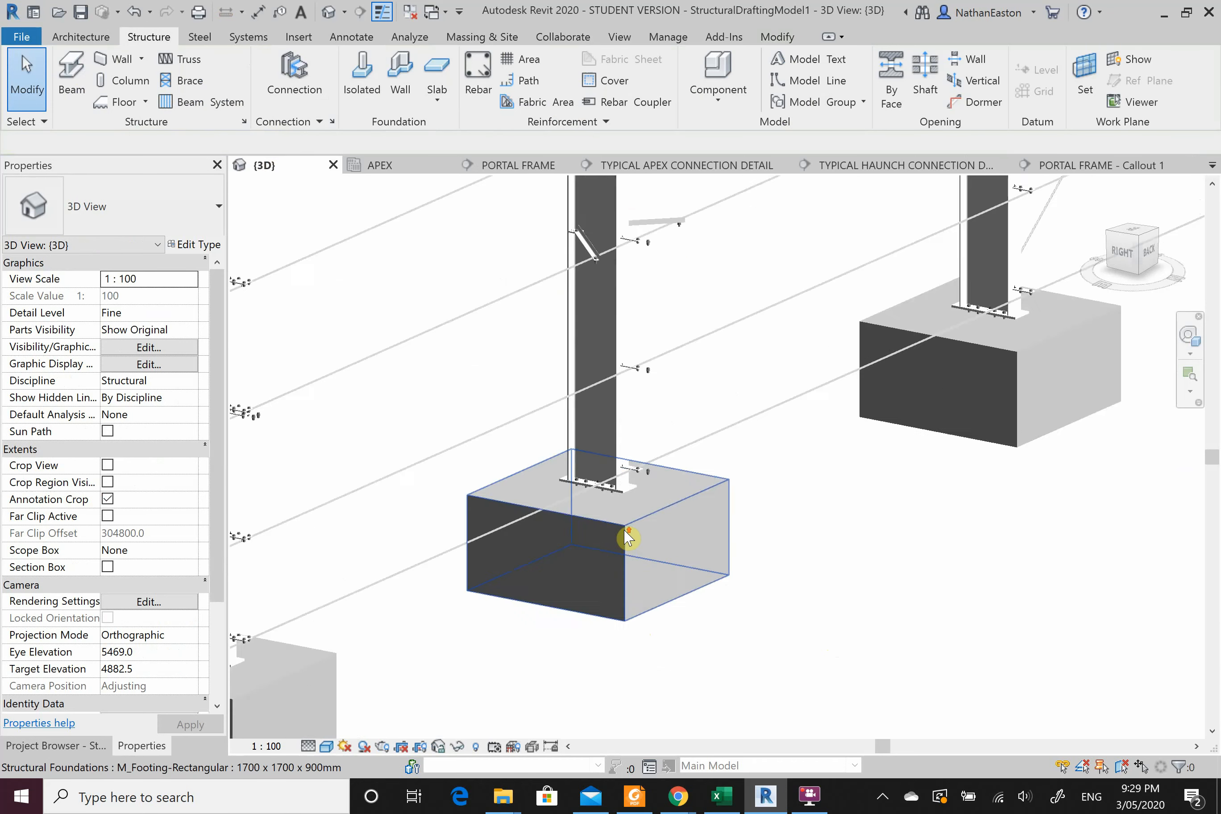
{"action": "scroll", "coordinate": [627, 537], "scroll_direction": "up", "scroll_amount": 2}
{"action": "left_click", "coordinate": [628, 537]}
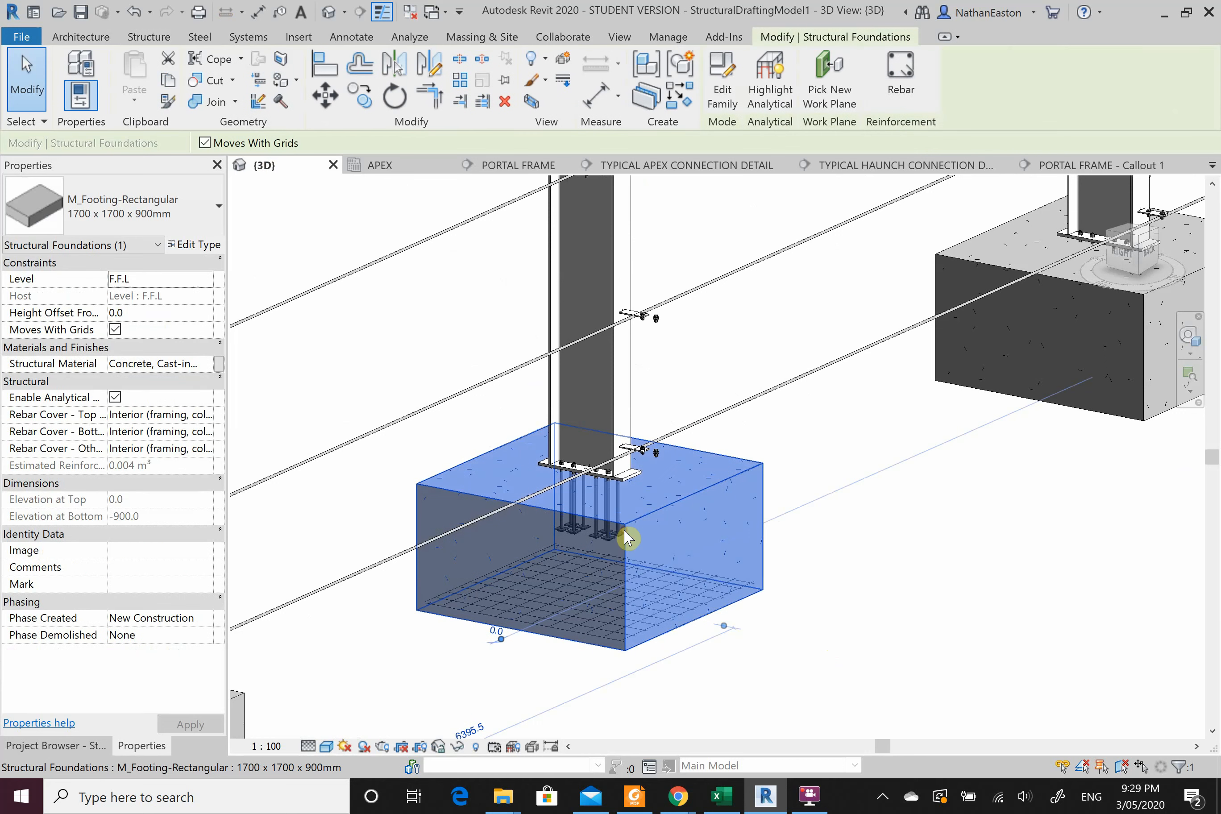
{"action": "right_click", "coordinate": [625, 579]}
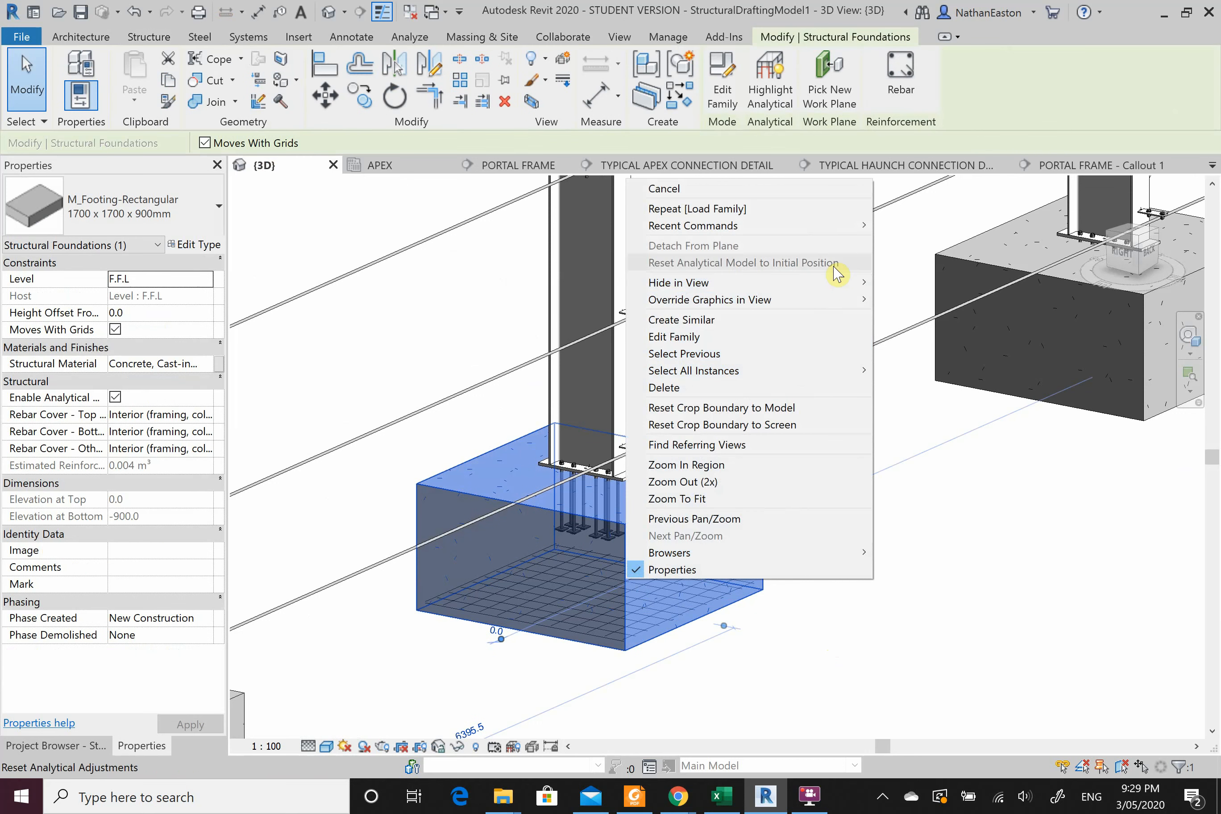
{"action": "mouse_move", "coordinate": [841, 305]}
{"action": "left_click", "coordinate": [911, 298]}
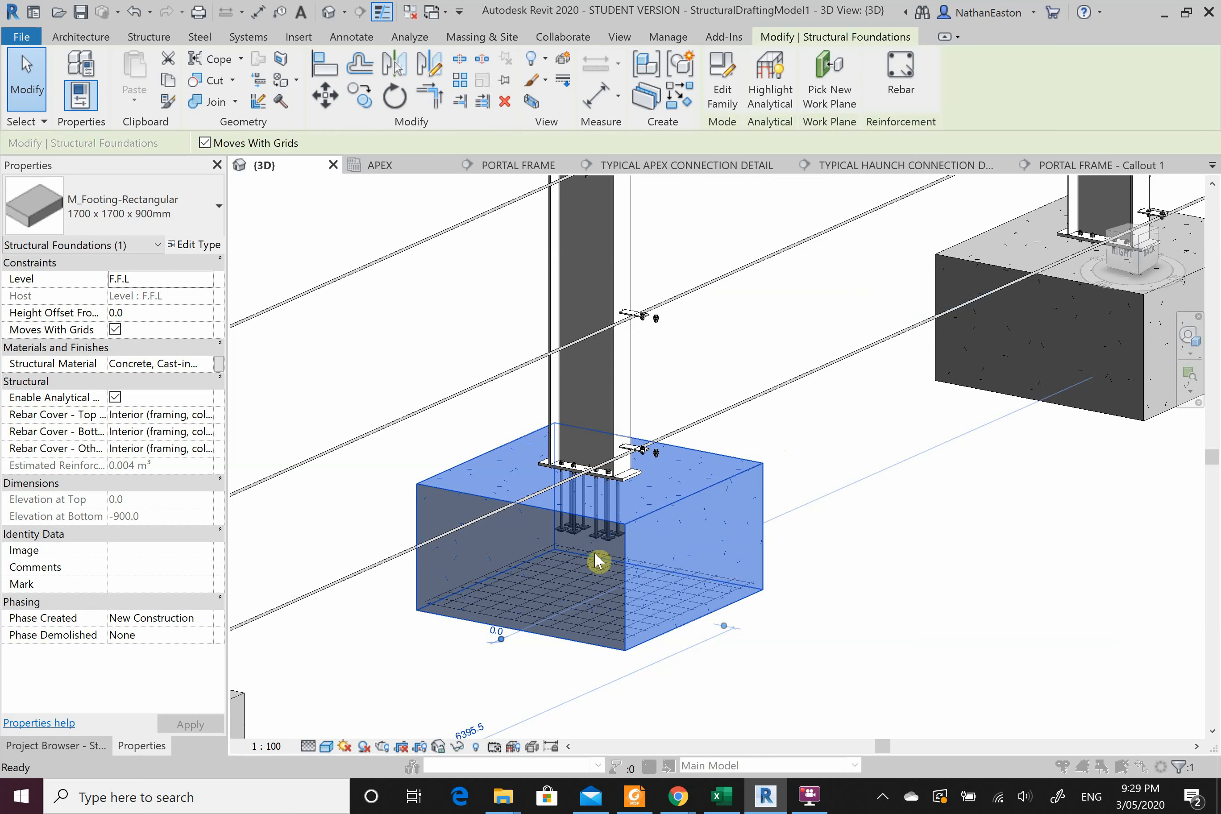
{"action": "left_click_drag", "start_coordinate": [212, 371], "coordinate": [306, 386]}
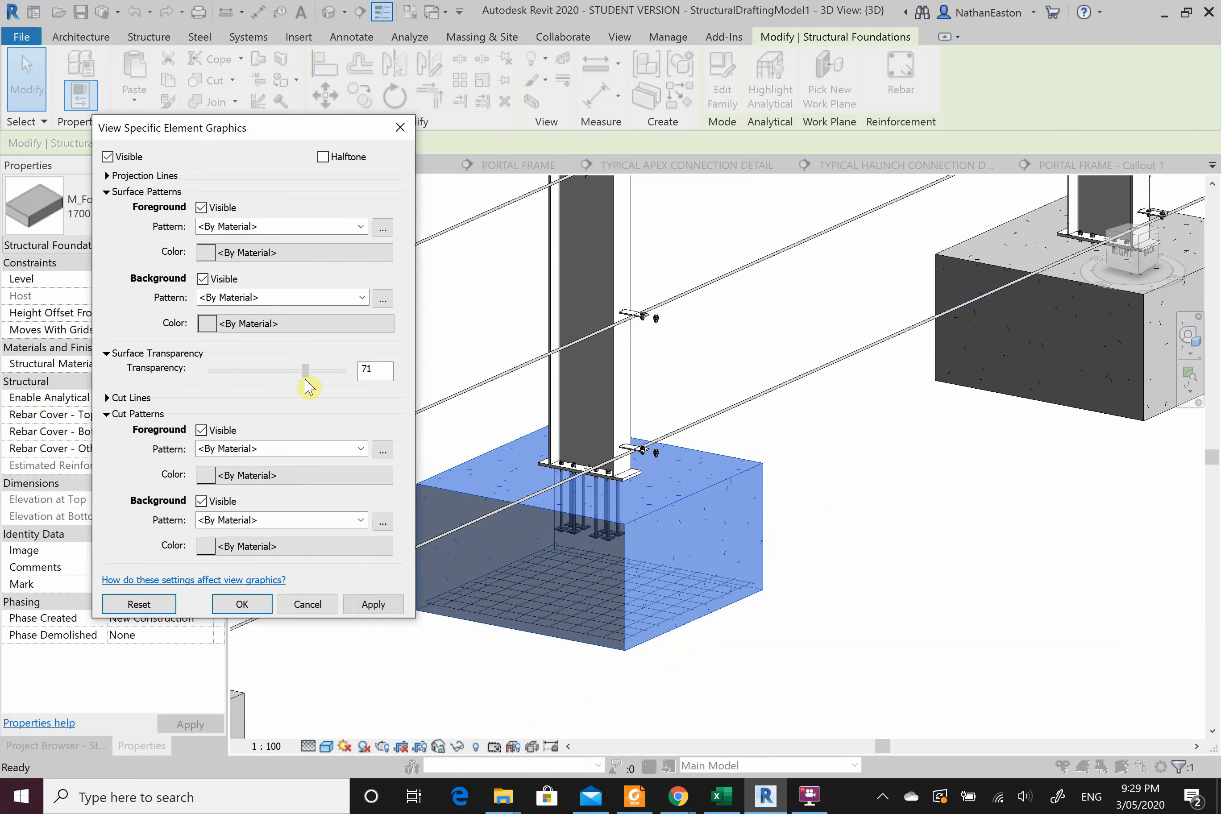
{"action": "left_click", "coordinate": [370, 604]}
{"action": "left_click", "coordinate": [242, 604]}
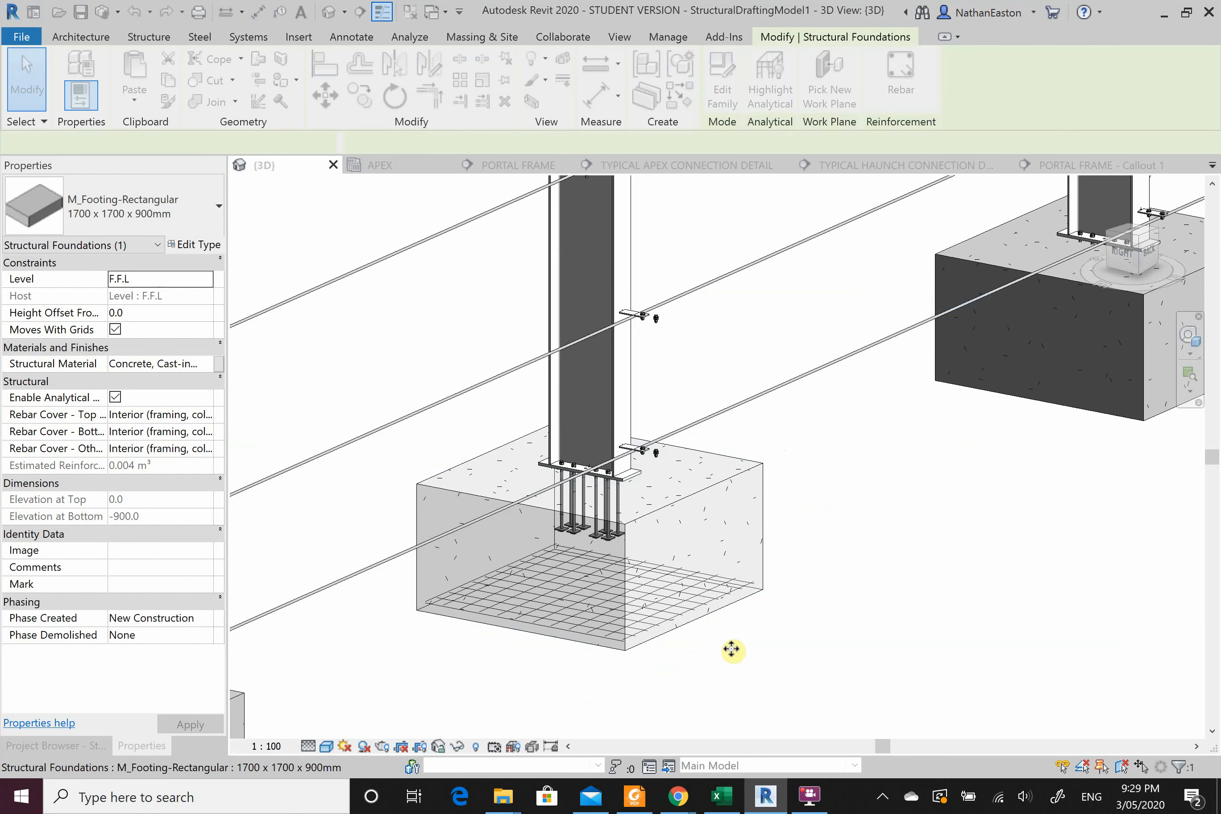
{"action": "left_click", "coordinate": [837, 653]}
Set both of the footing's rebar sets to show unobscured and as solid in the {3D} view.
{"action": "scroll", "coordinate": [600, 624], "scroll_direction": "up", "scroll_amount": 2}
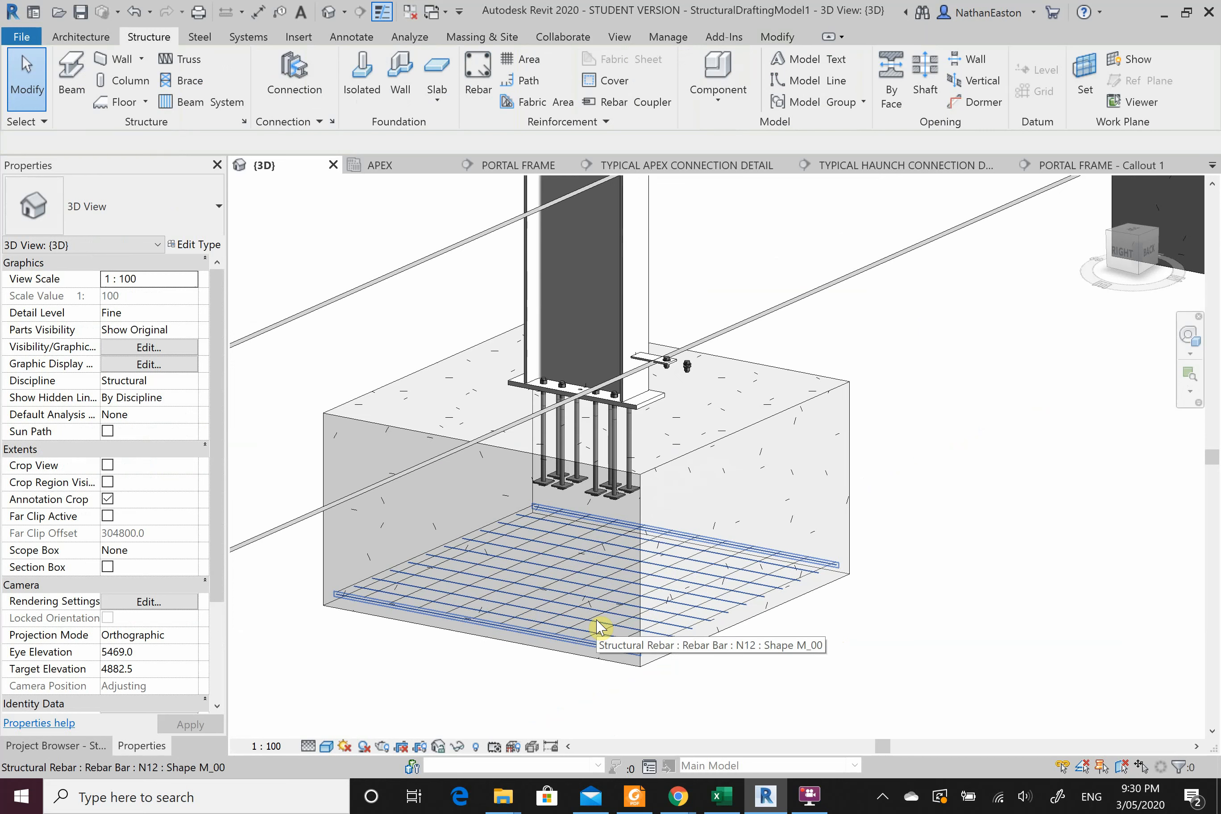
{"action": "left_click", "coordinate": [600, 625]}
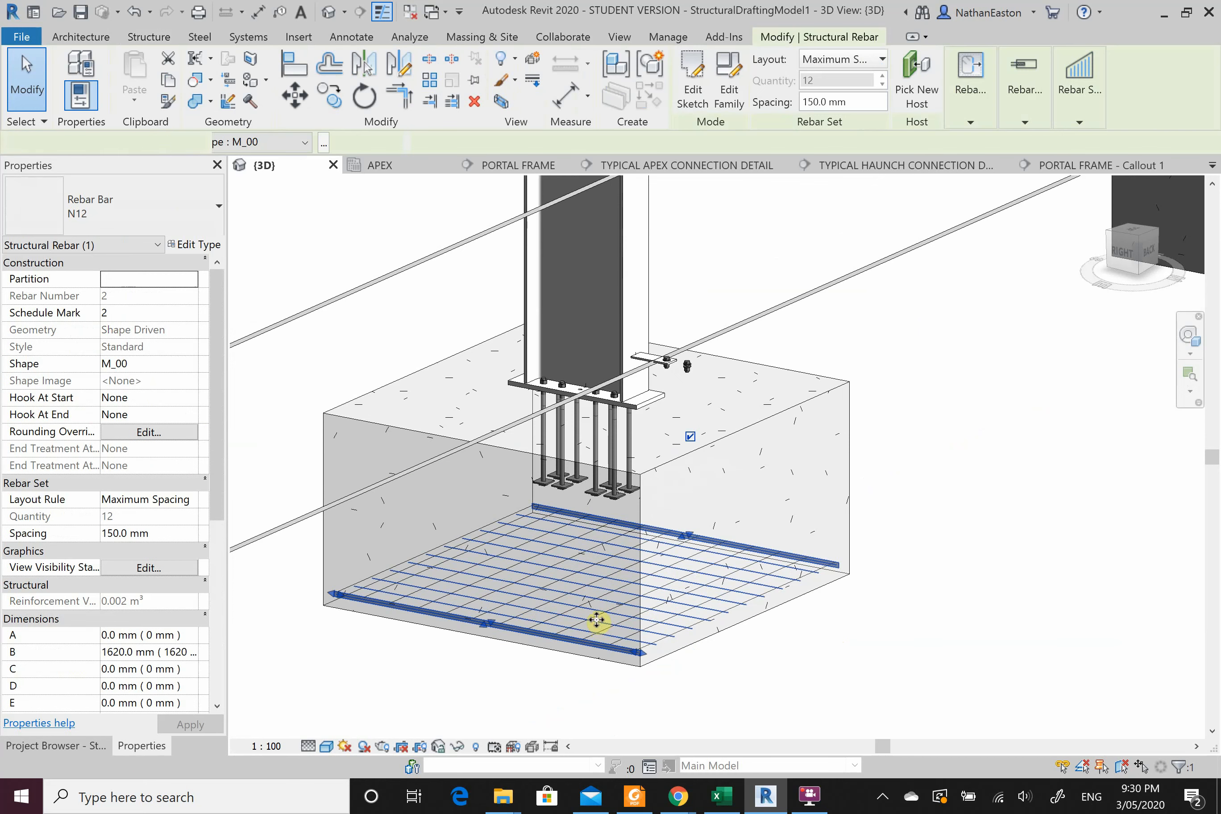
{"action": "left_click", "coordinate": [600, 624], "text": "ctrl"}
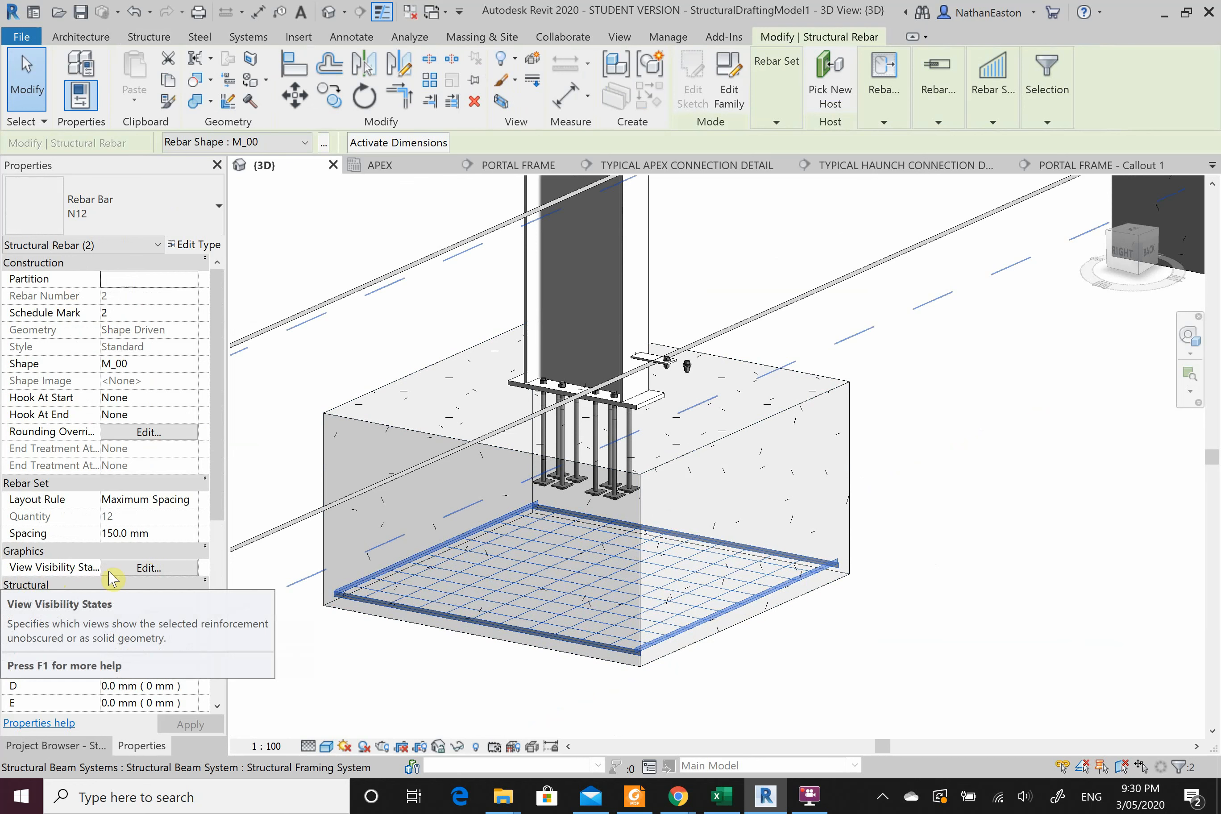
{"action": "left_click", "coordinate": [125, 569]}
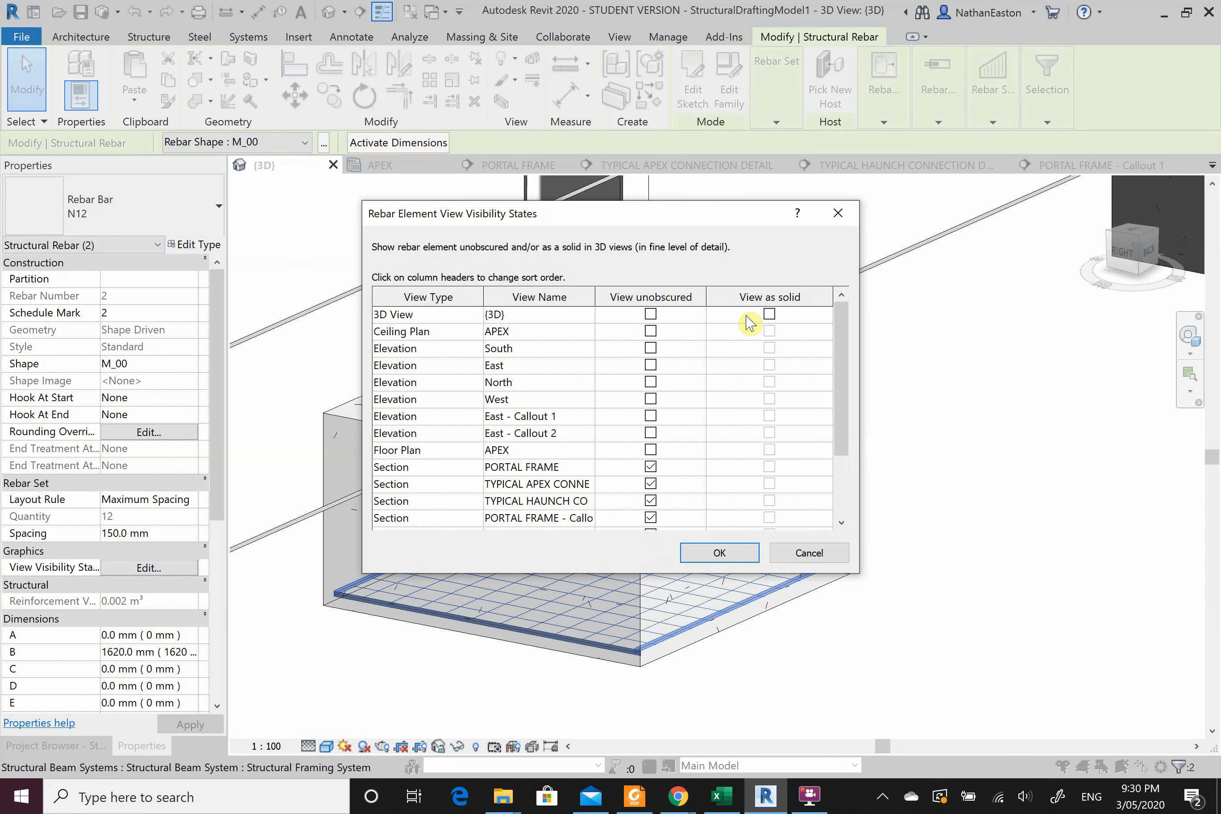
{"action": "left_click", "coordinate": [768, 314]}
{"action": "left_click", "coordinate": [651, 315]}
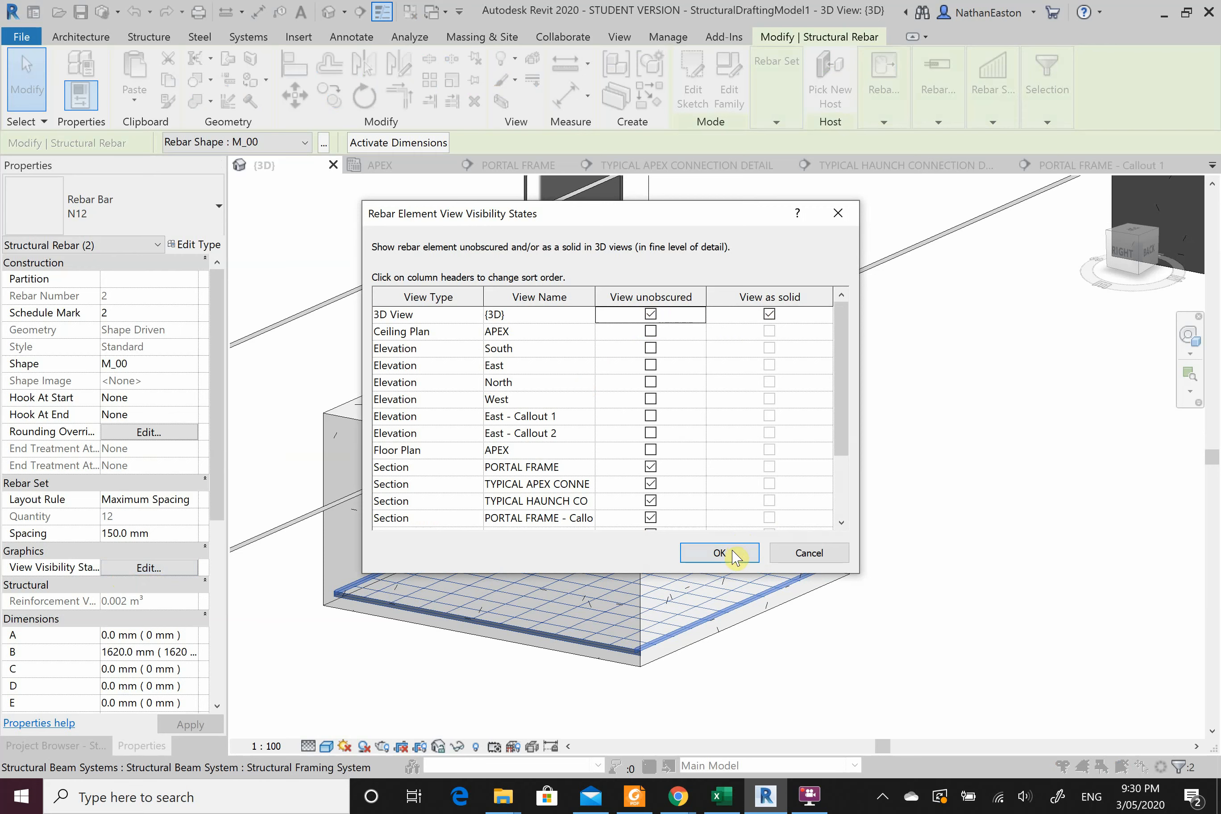
{"action": "left_click", "coordinate": [719, 553]}
{"action": "left_click", "coordinate": [940, 476]}
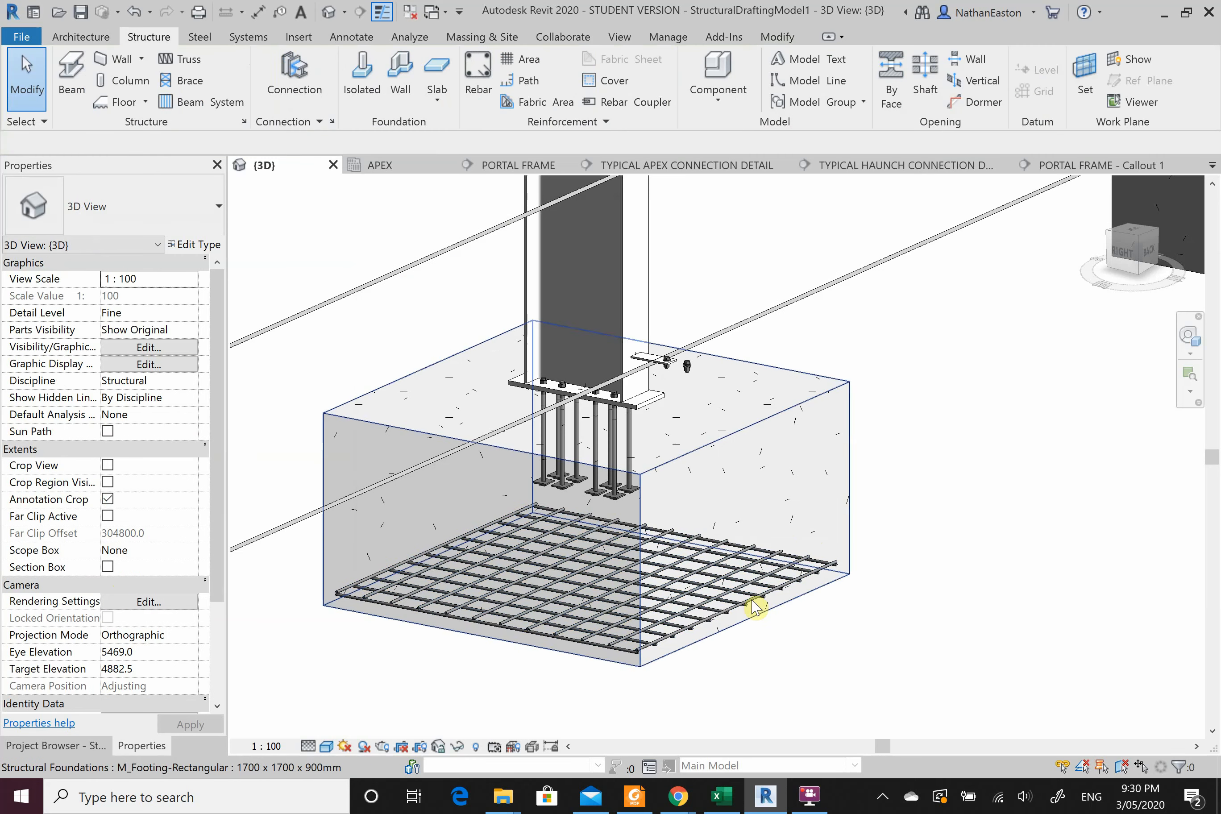
Change the 3D view's visual style to Realistic.
{"action": "scroll", "coordinate": [588, 644], "scroll_direction": "up", "scroll_amount": 1}
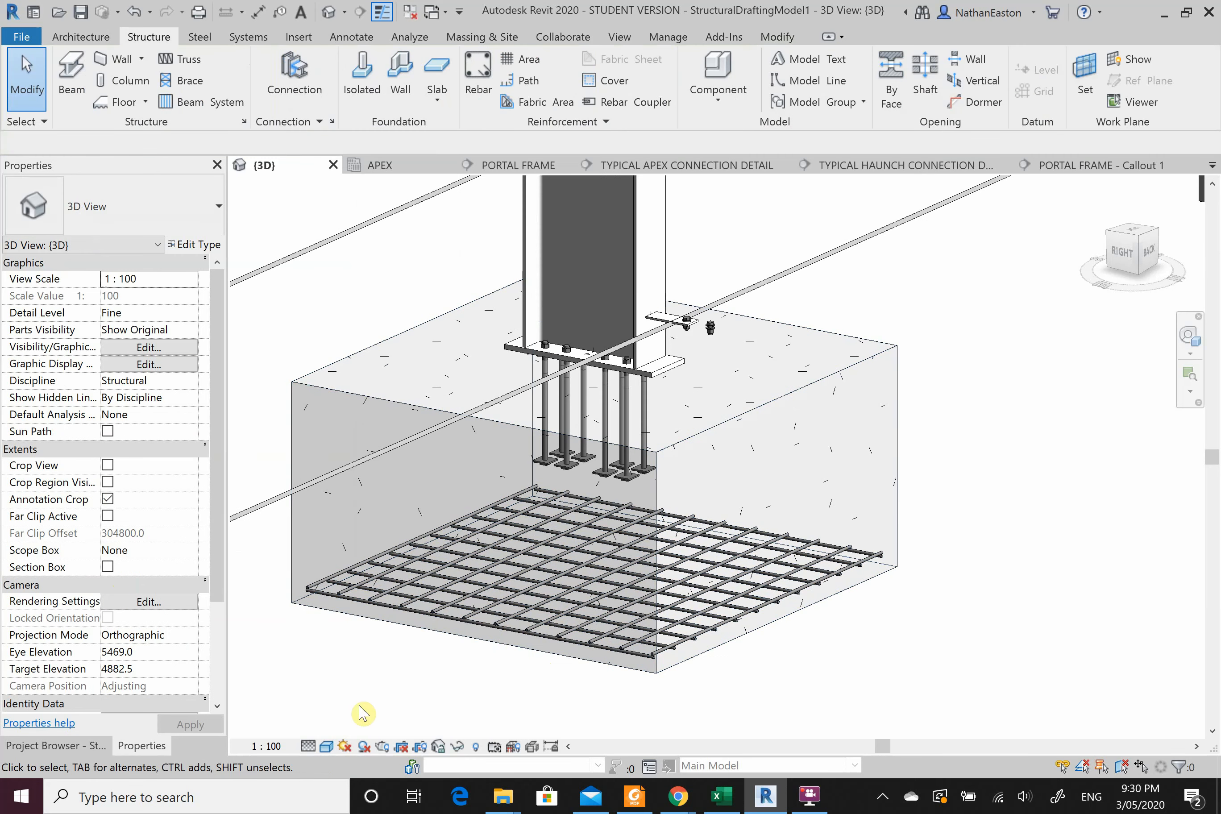
{"action": "left_click", "coordinate": [323, 747]}
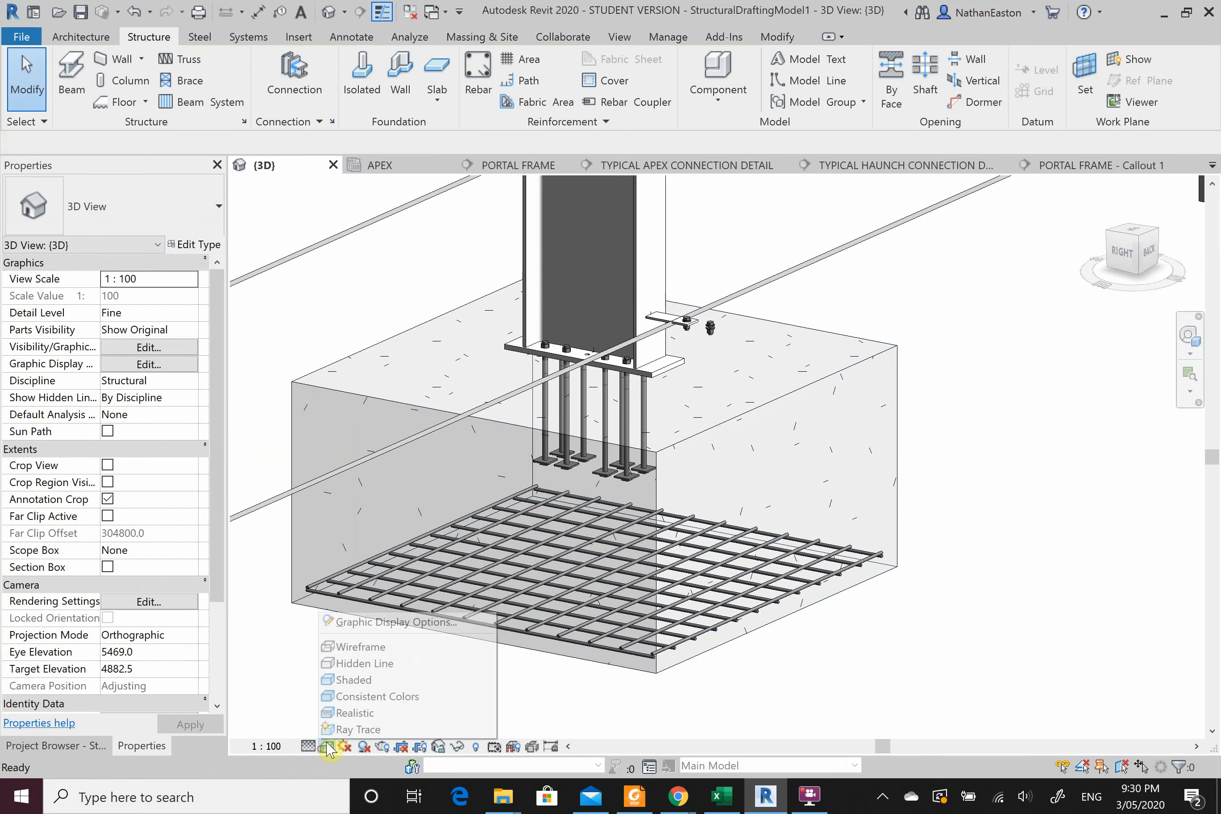
{"action": "left_click", "coordinate": [408, 713]}
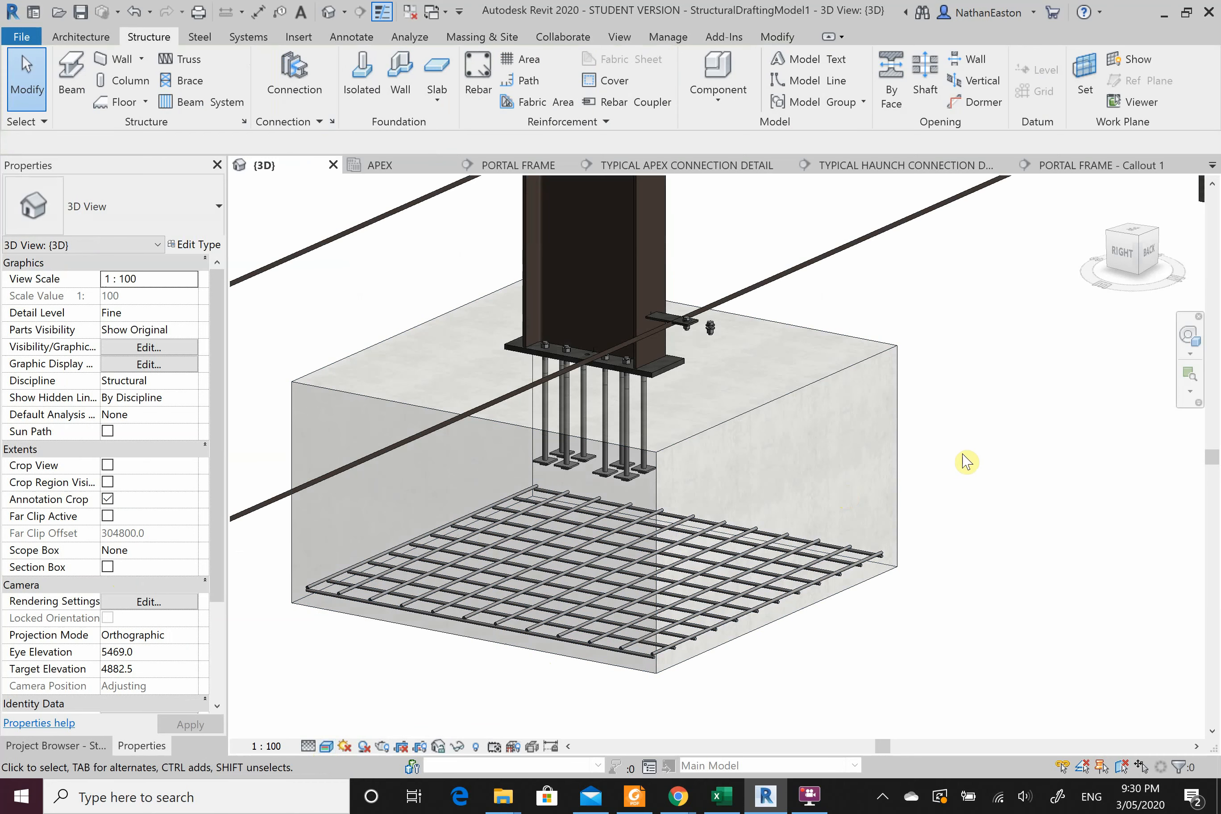
Examine the footing's reinforcement mesh up close in 3D, compare it with the callout section, and look over the frame's other footings.
{"action": "scroll", "coordinate": [657, 656], "scroll_direction": "up", "scroll_amount": 6}
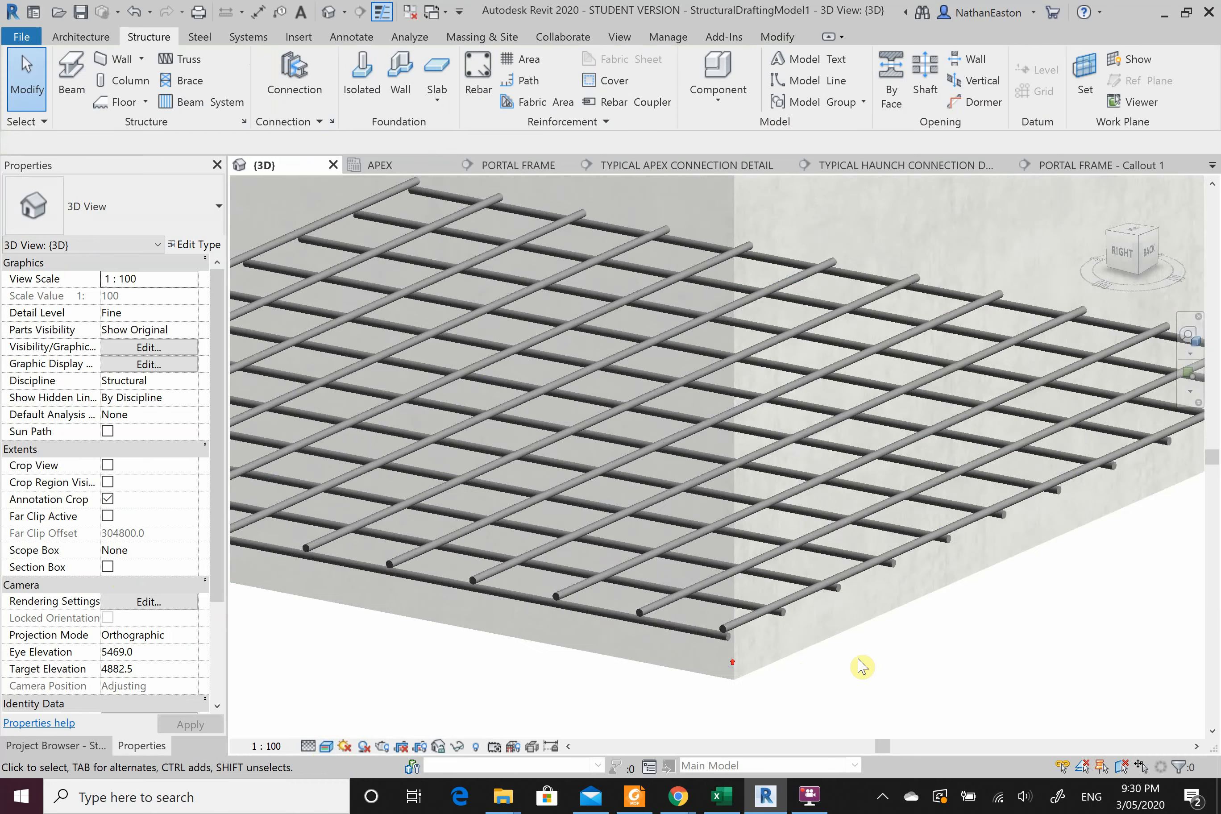
{"action": "scroll", "coordinate": [861, 665], "scroll_direction": "up", "scroll_amount": 1}
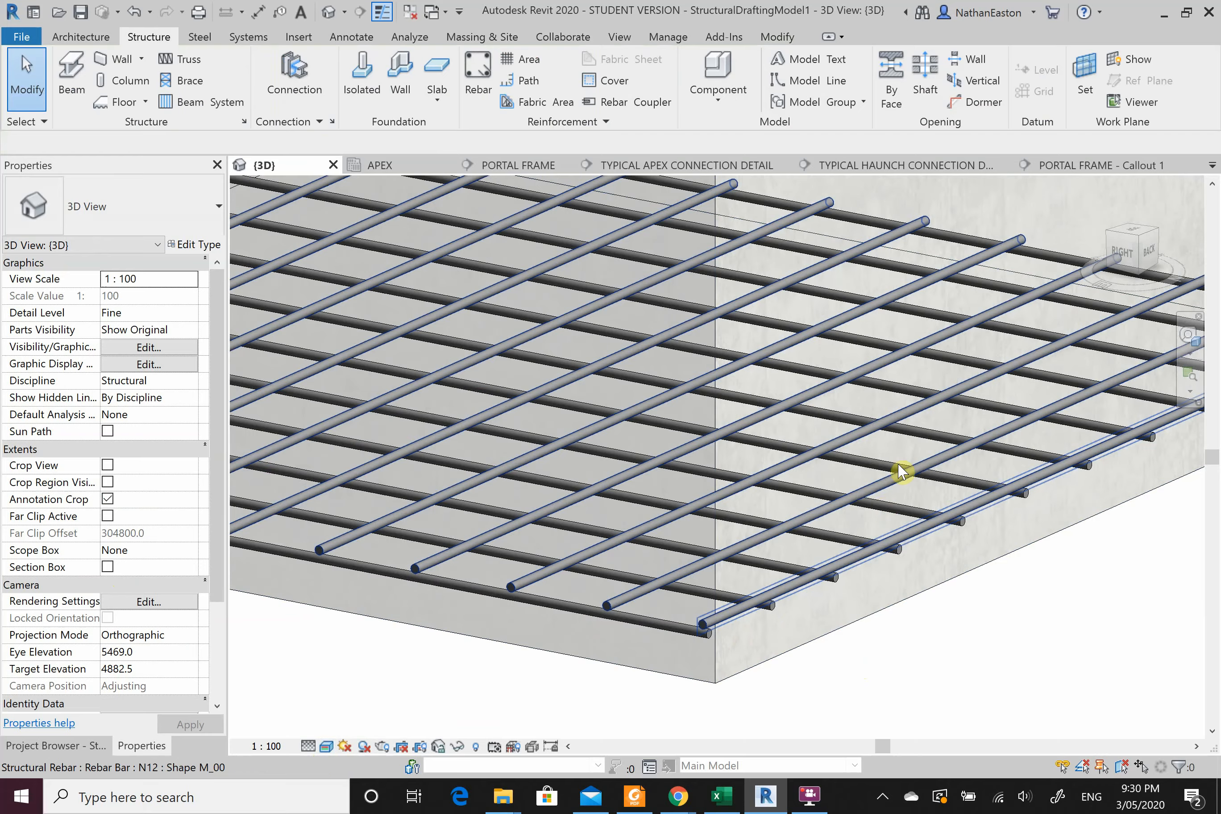
{"action": "scroll", "coordinate": [722, 690], "scroll_direction": "down", "scroll_amount": 5}
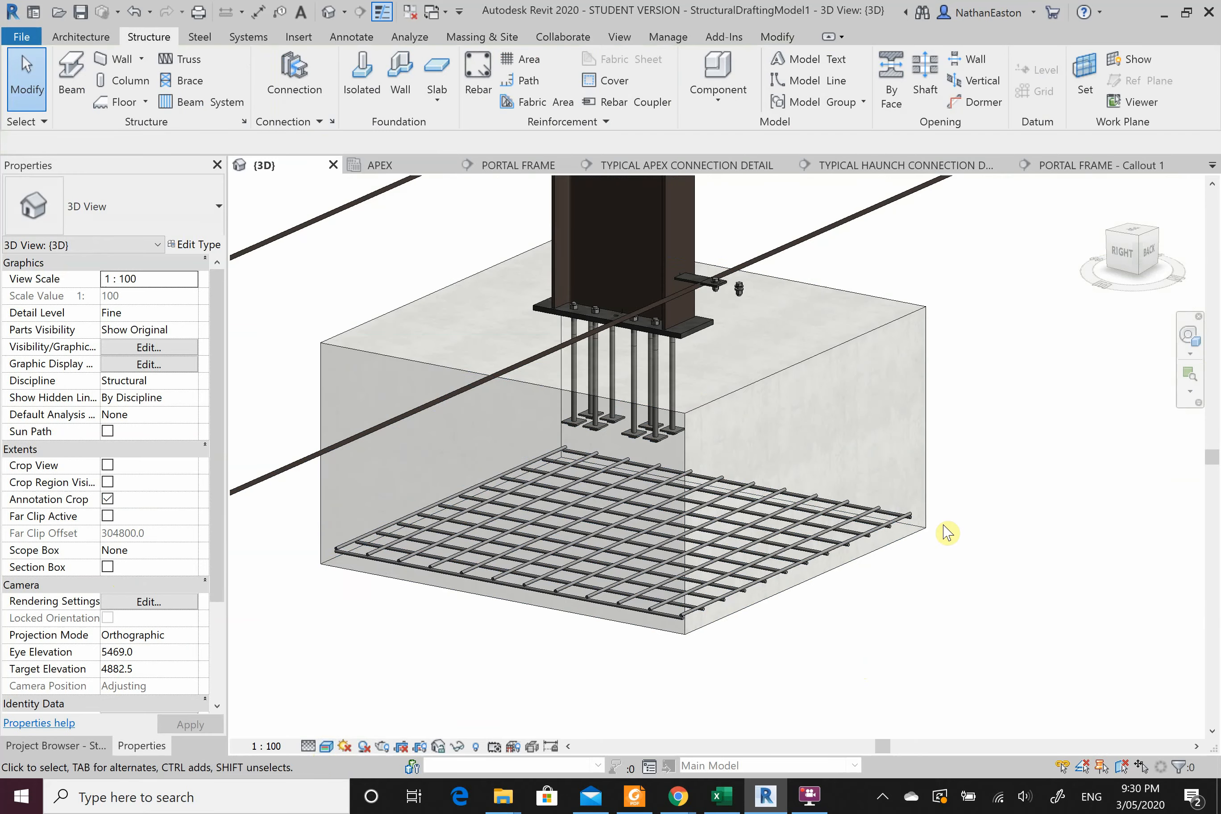
{"action": "left_click", "coordinate": [1193, 342]}
{"action": "mouse_move", "coordinate": [1030, 468]}
{"action": "left_mouse_down"}
{"action": "mouse_move", "coordinate": [1023, 482]}
{"action": "mouse_move", "coordinate": [1040, 481]}
{"action": "mouse_move", "coordinate": [1031, 493]}
{"action": "left_mouse_up"}
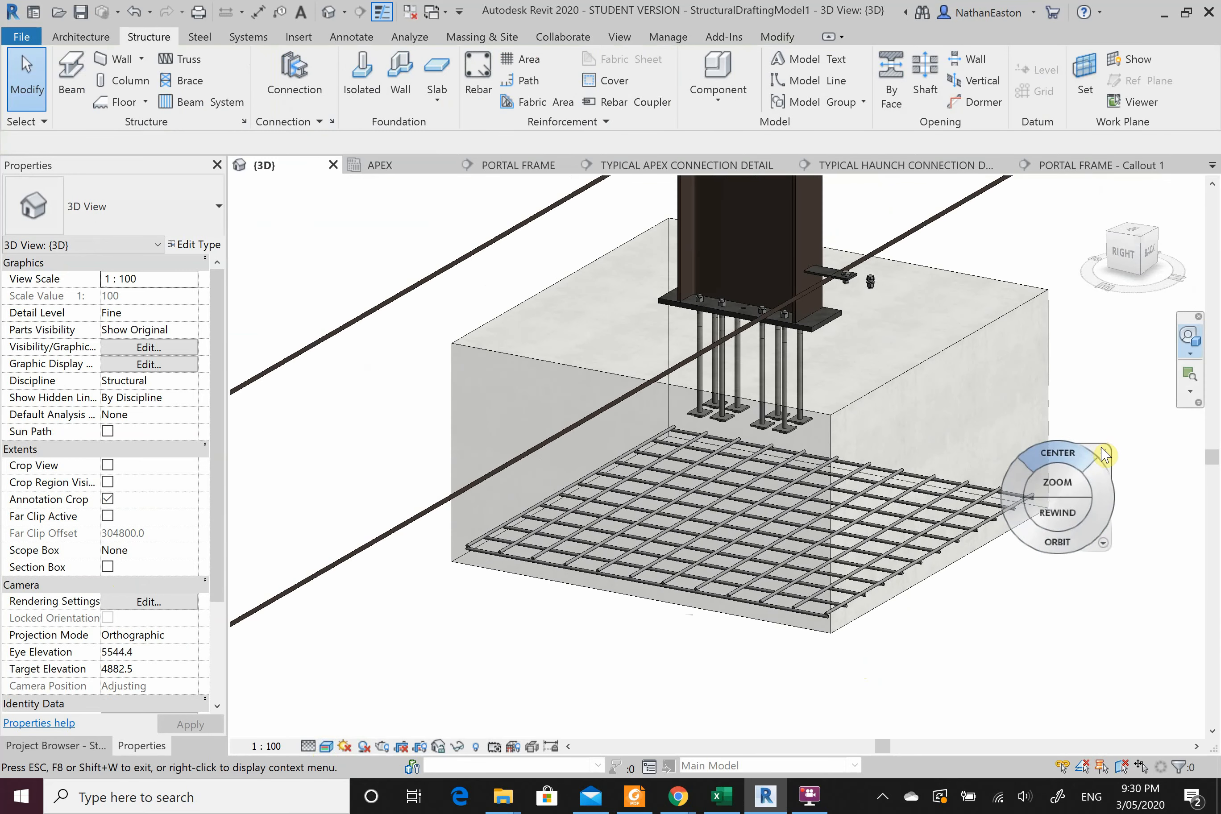
{"action": "left_click", "coordinate": [1106, 453]}
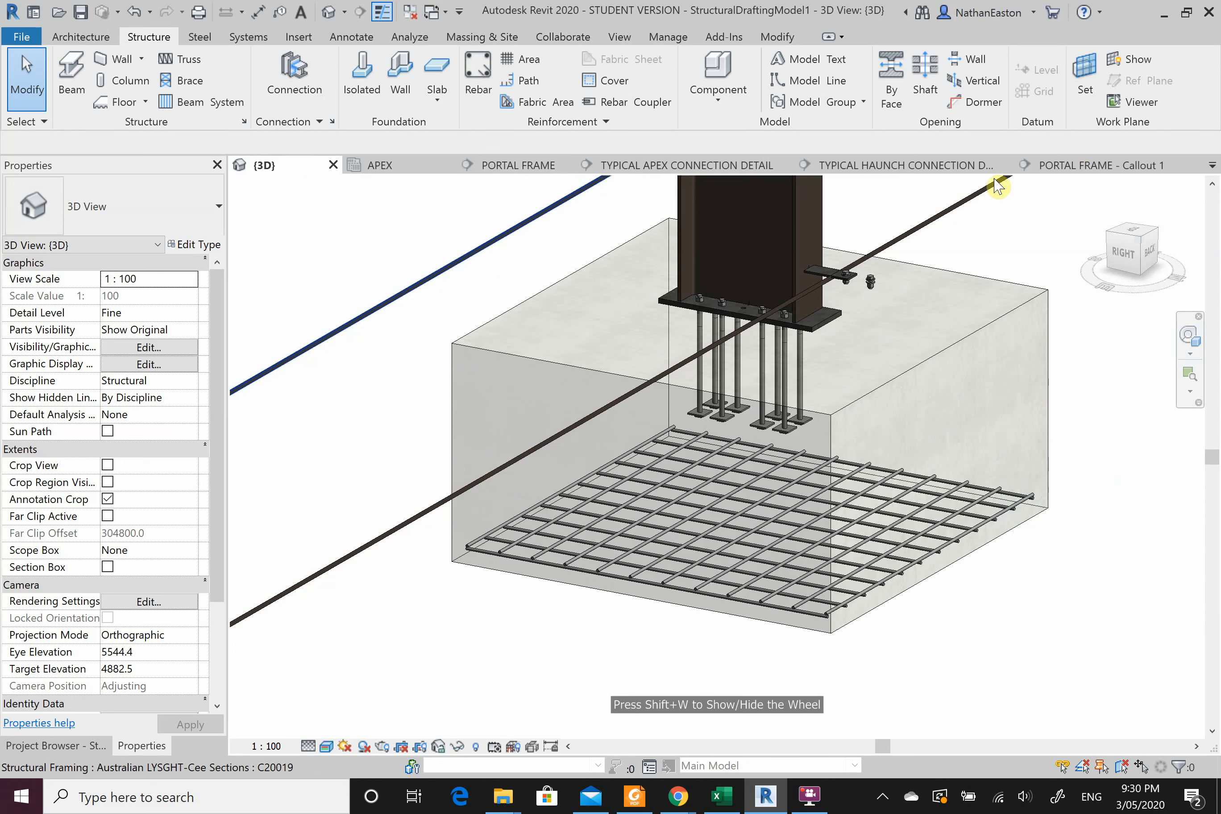
{"action": "left_click", "coordinate": [1071, 166]}
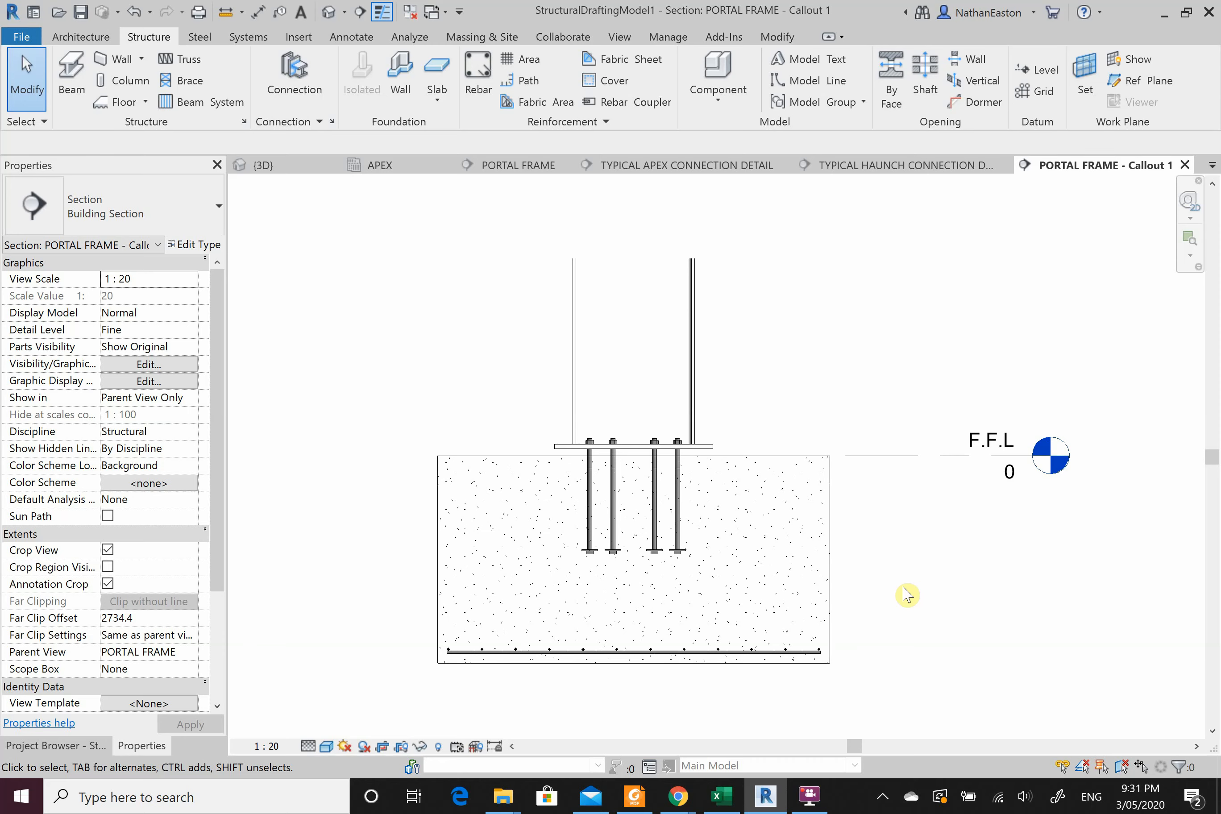
{"action": "left_click", "coordinate": [258, 166]}
{"action": "scroll", "coordinate": [893, 531], "scroll_direction": "down", "scroll_amount": 3}
{"action": "scroll", "coordinate": [912, 399], "scroll_direction": "down", "scroll_amount": 5}
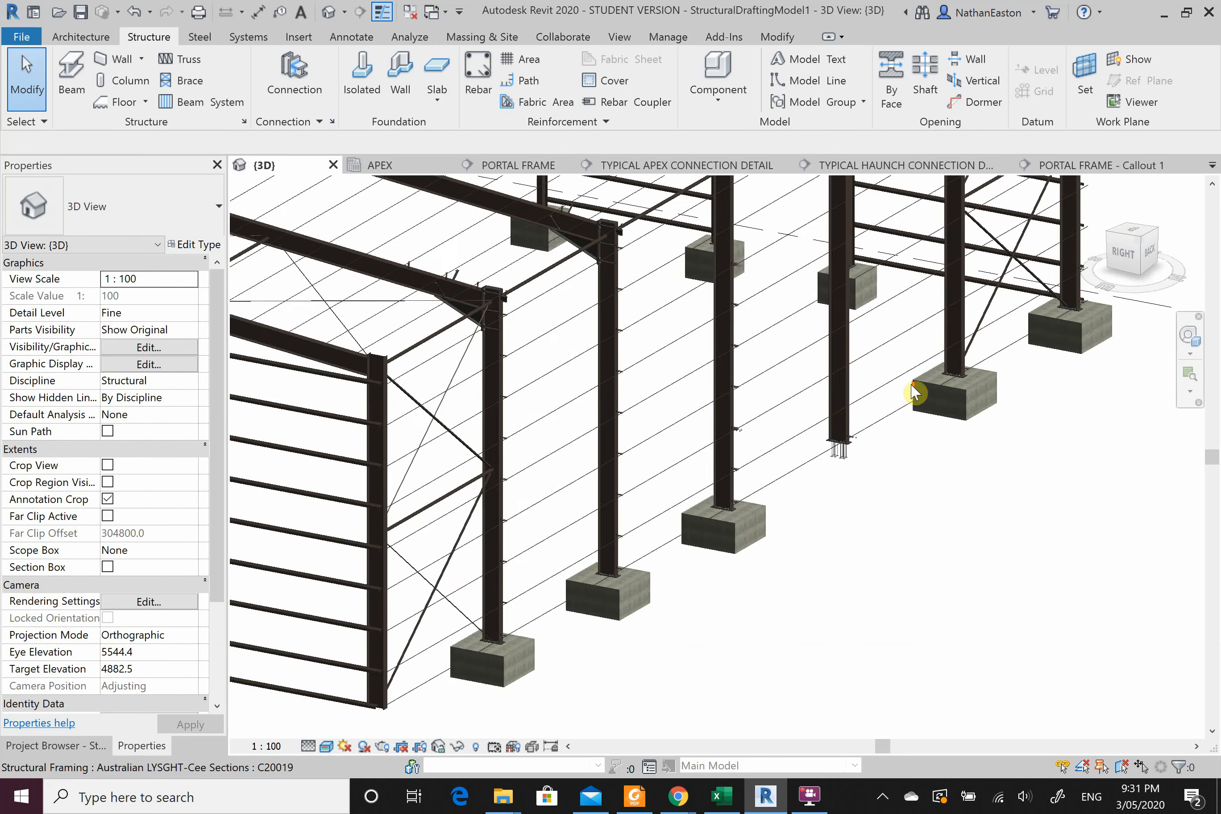
{"action": "scroll", "coordinate": [612, 475], "scroll_direction": "up", "scroll_amount": 5}
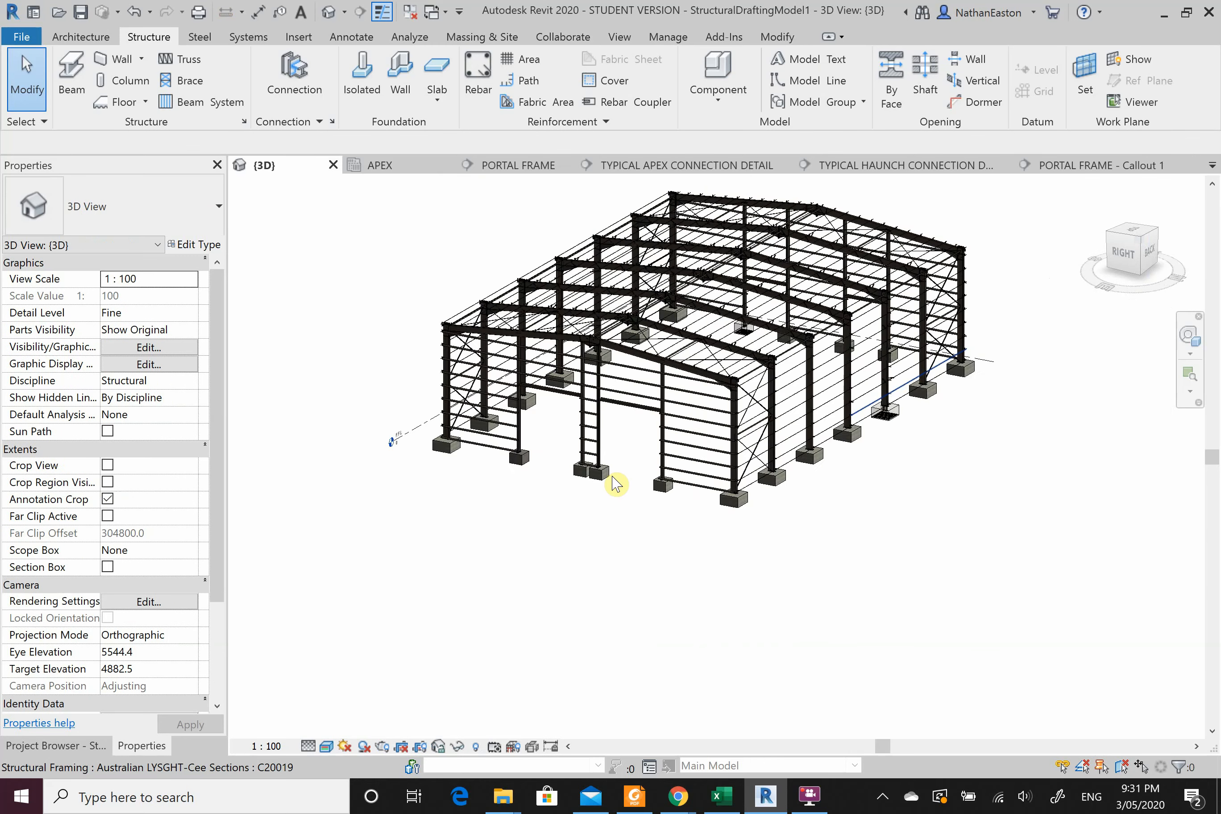
{"action": "scroll", "coordinate": [578, 508], "scroll_direction": "up", "scroll_amount": 2}
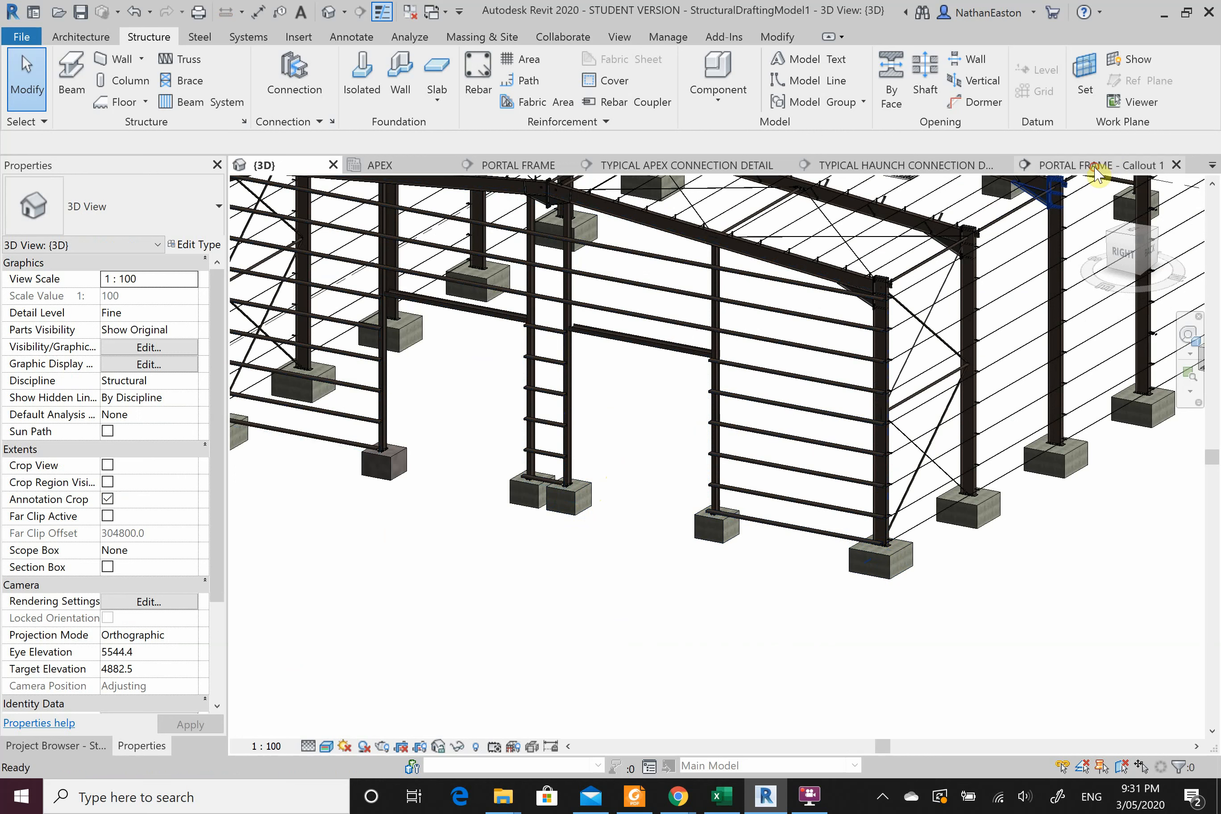
In the PORTAL FRAME - Callout 1 view, place a text note "C1" on the column above the base plate.
{"action": "left_click", "coordinate": [1107, 160]}
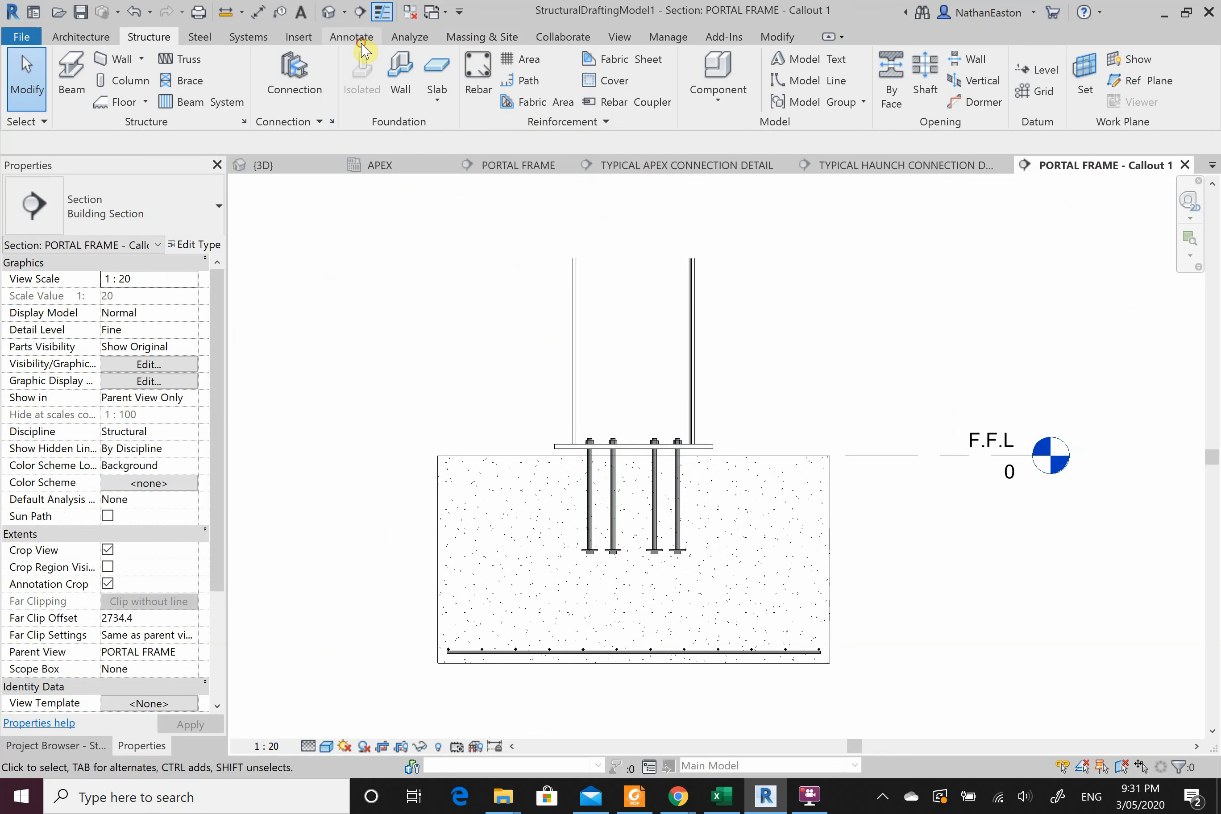
{"action": "left_click", "coordinate": [351, 37]}
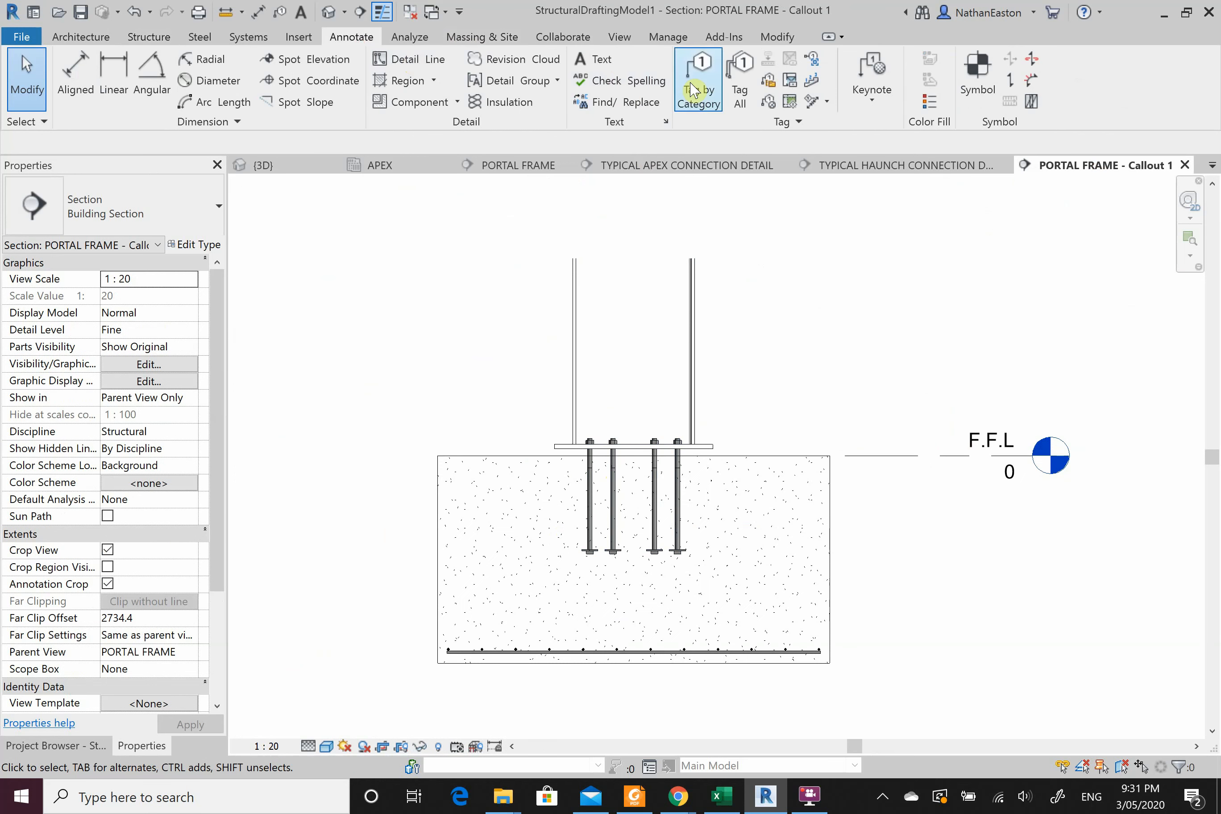
{"action": "left_click", "coordinate": [625, 361]}
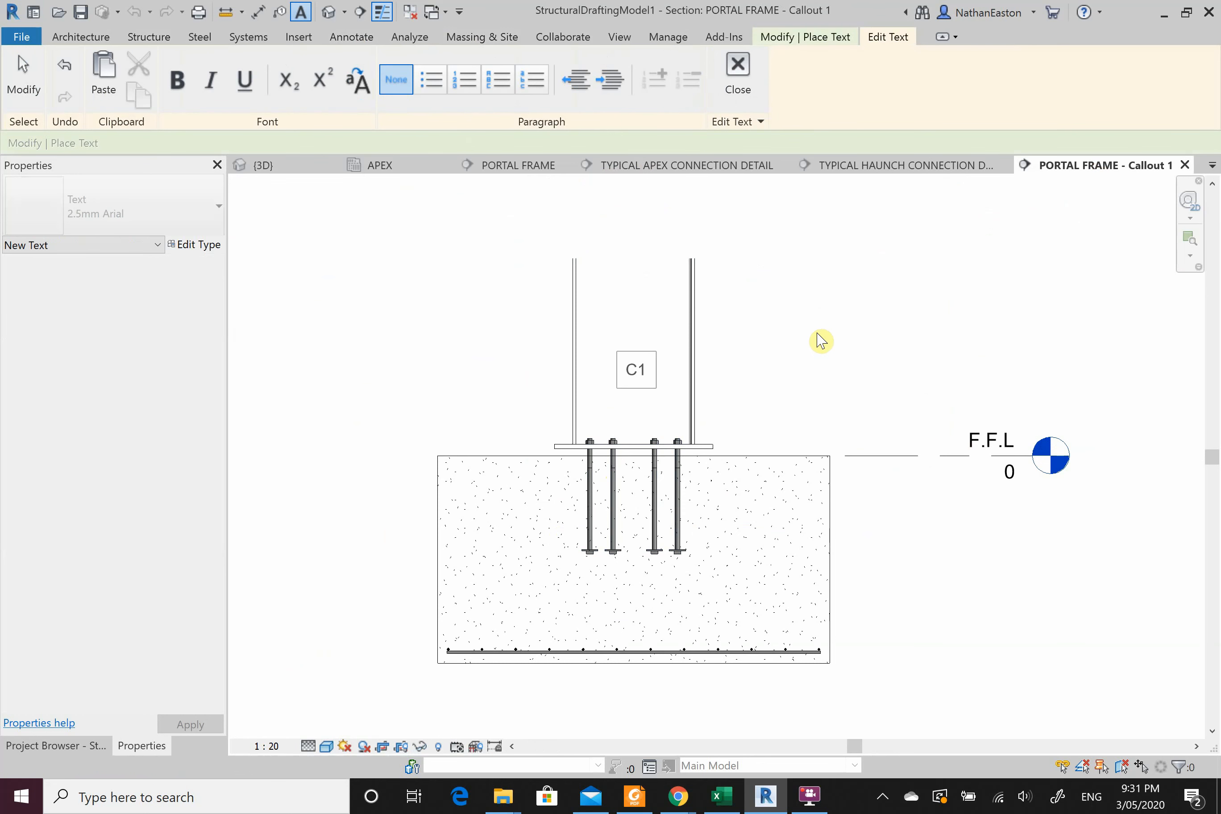
{"action": "left_click", "coordinate": [821, 341]}
{"action": "key", "text": "Escape"}
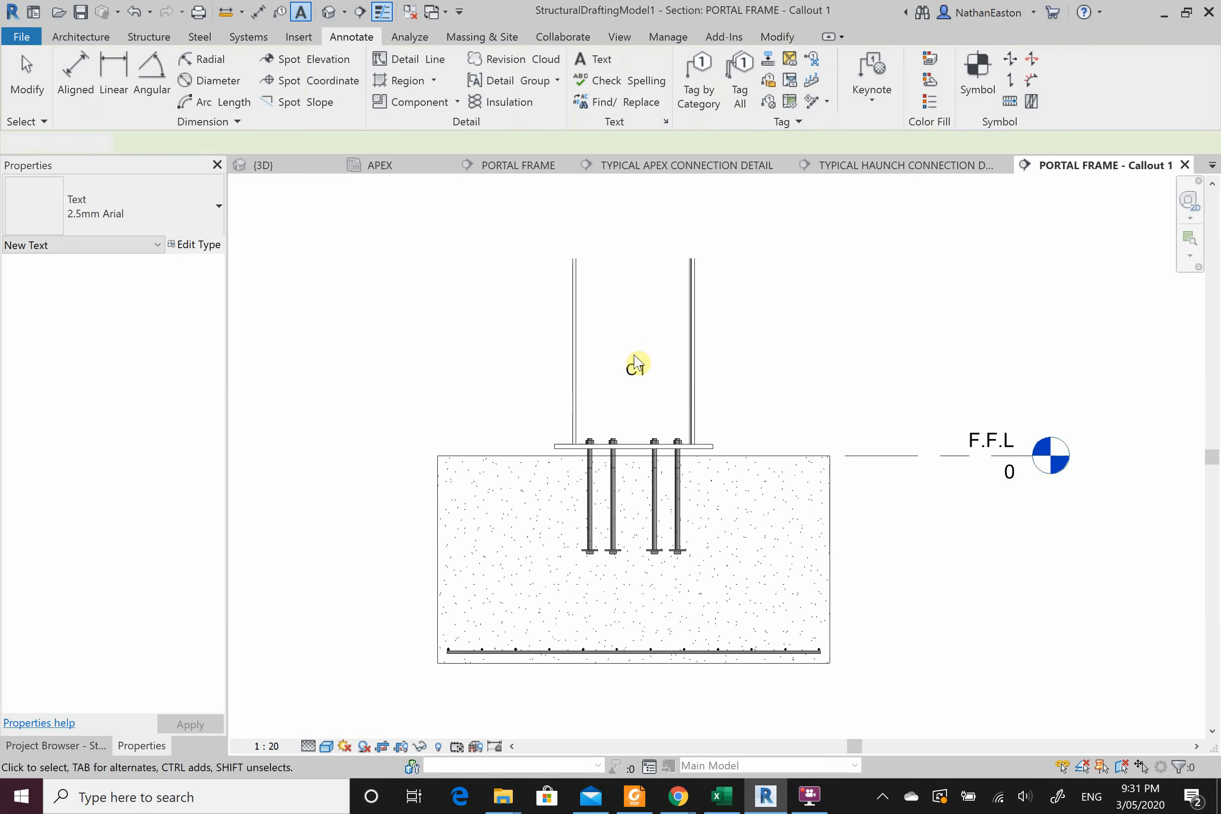
{"action": "left_click", "coordinate": [632, 372]}
{"action": "key", "text": "Escape"}
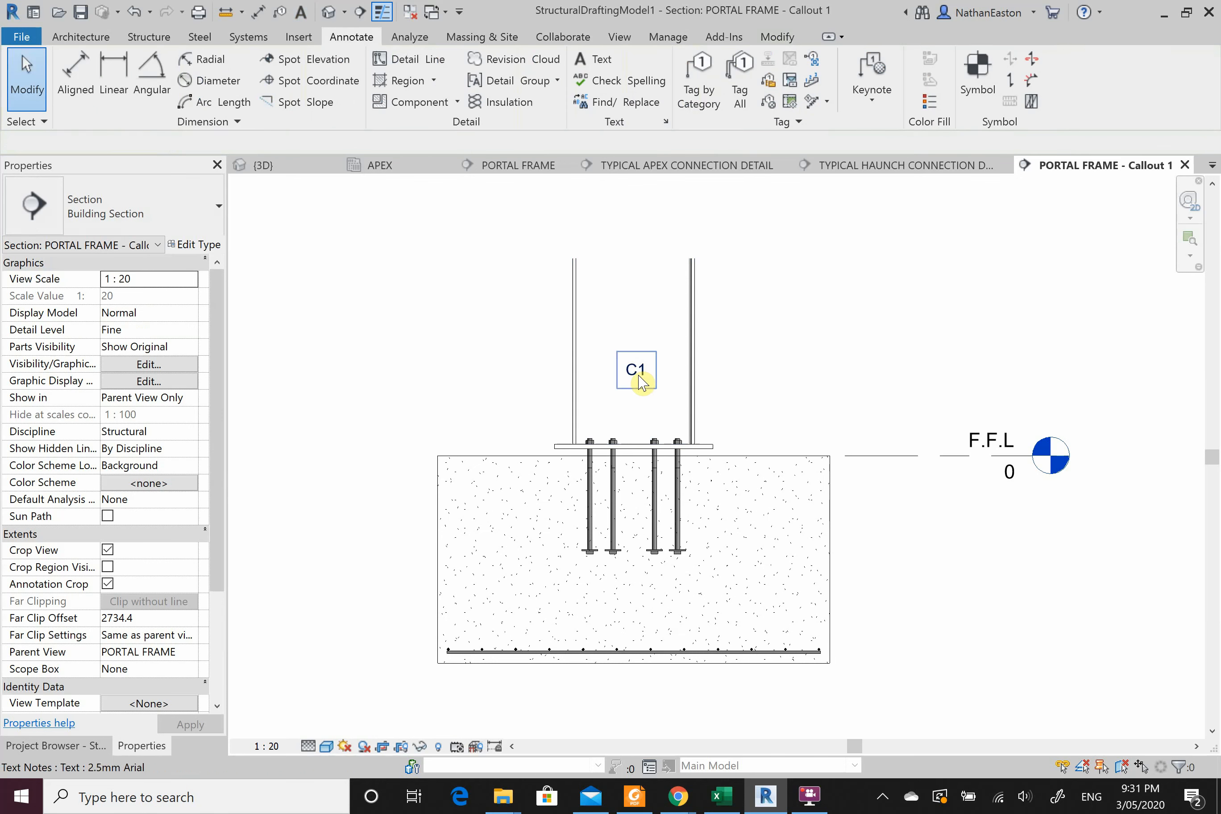
Change the C1 column note's text type to 3.5mm Arial.
{"action": "left_click", "coordinate": [641, 382]}
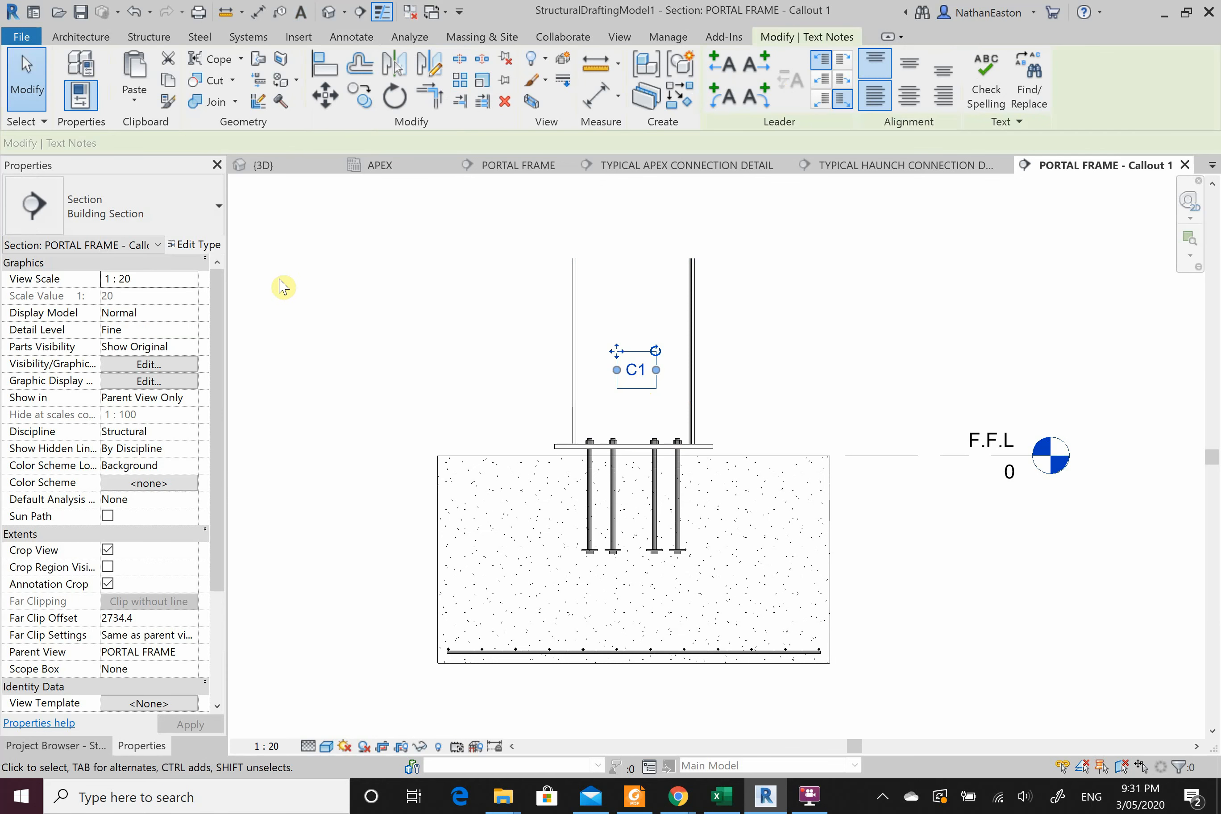
{"action": "left_click", "coordinate": [205, 226]}
{"action": "left_click", "coordinate": [139, 314]}
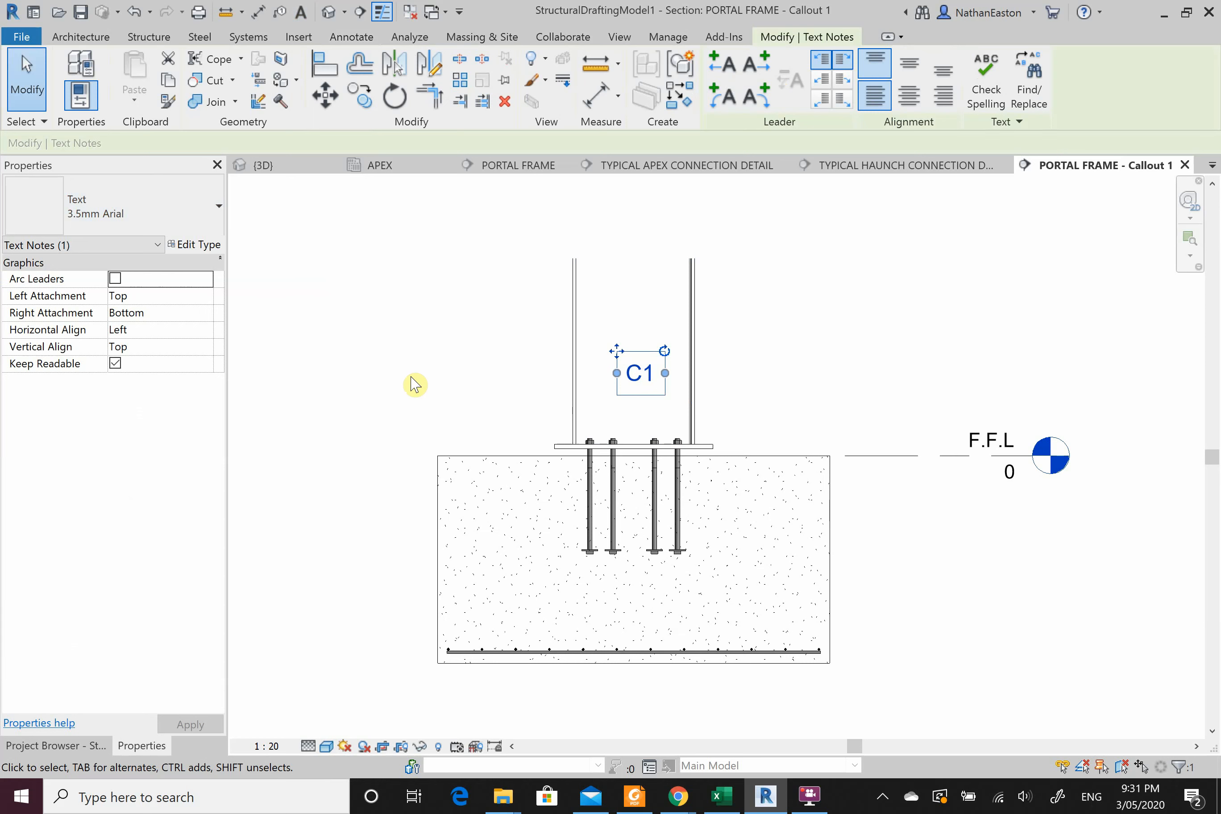
{"action": "left_click", "coordinate": [405, 384]}
Shift the C1 note slightly down and left so it sits centred between the column flanges.
{"action": "scroll", "coordinate": [634, 395], "scroll_direction": "up", "scroll_amount": 3}
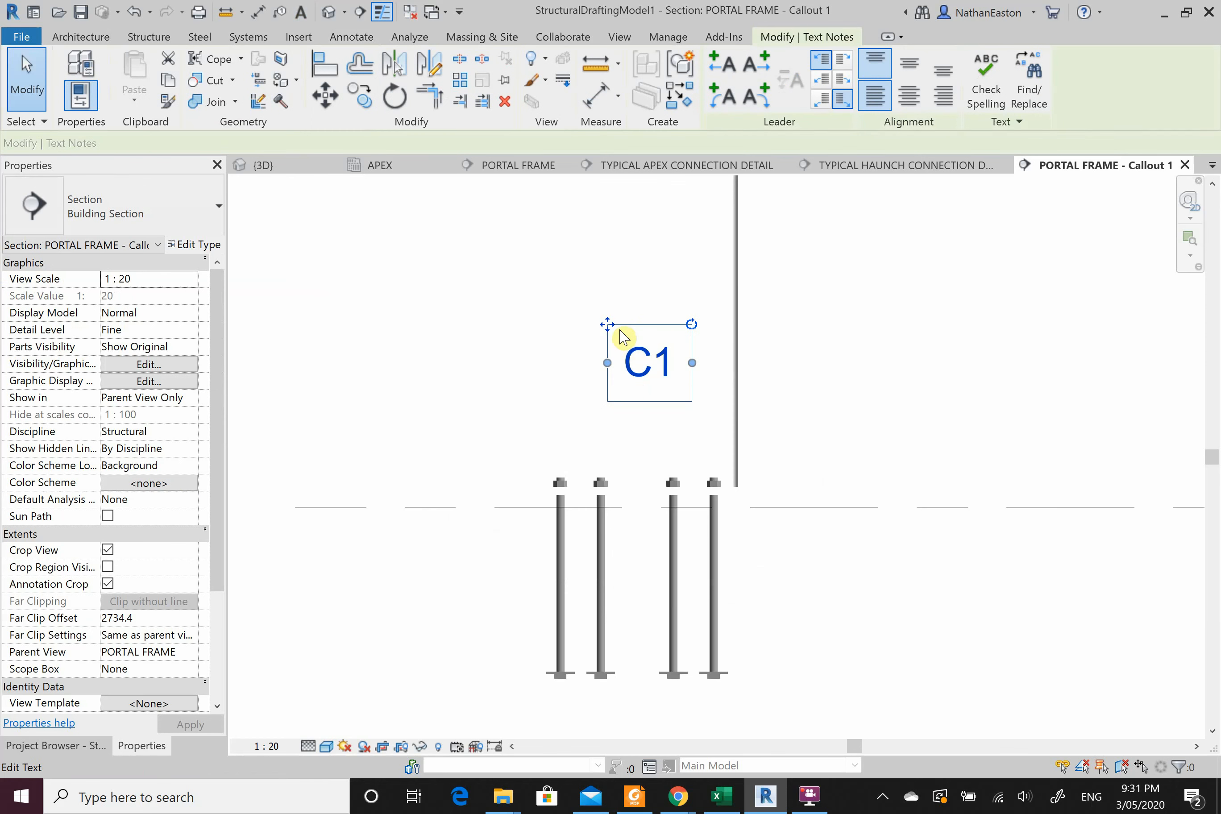
{"action": "left_click", "coordinate": [610, 332]}
{"action": "left_click_drag", "start_coordinate": [599, 329], "coordinate": [575, 368]}
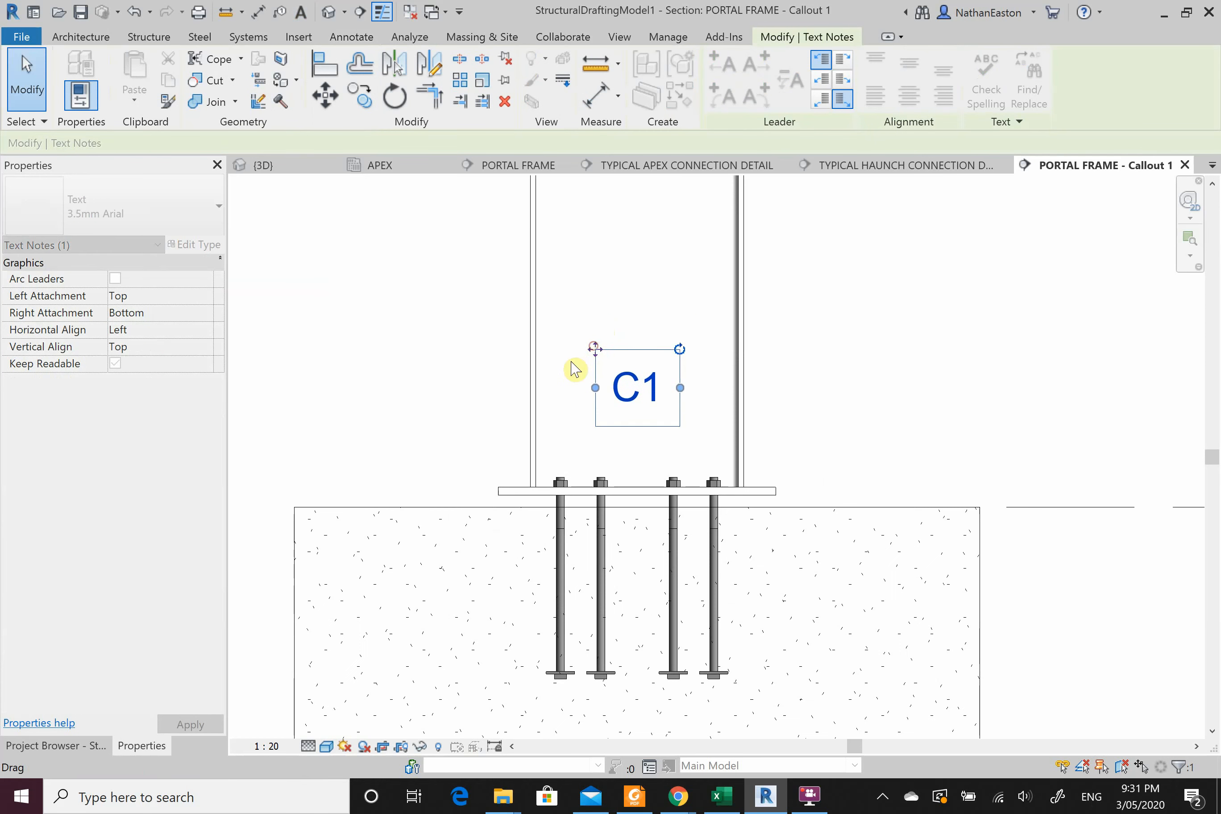
{"action": "left_click", "coordinate": [409, 378]}
{"action": "scroll", "coordinate": [363, 400], "scroll_direction": "down", "scroll_amount": 4}
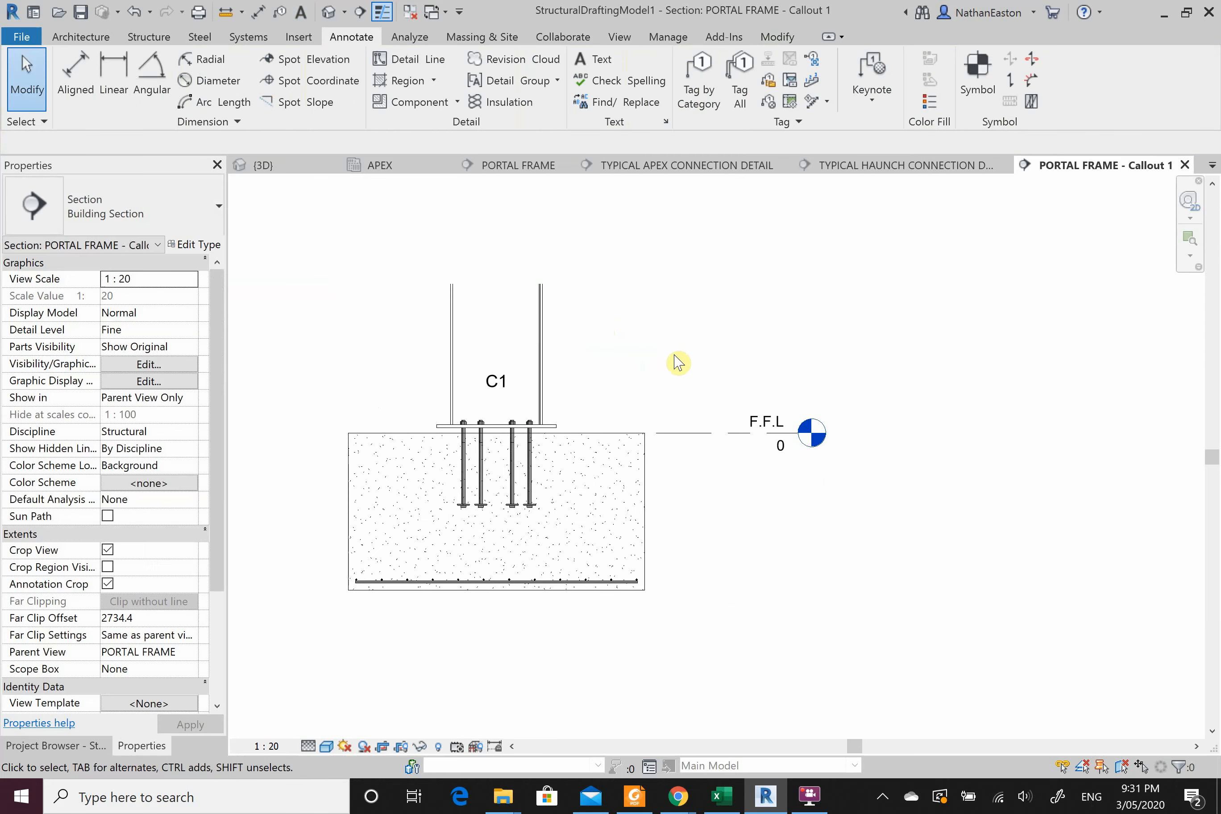
{"action": "scroll", "coordinate": [909, 332], "scroll_direction": "down", "scroll_amount": 1}
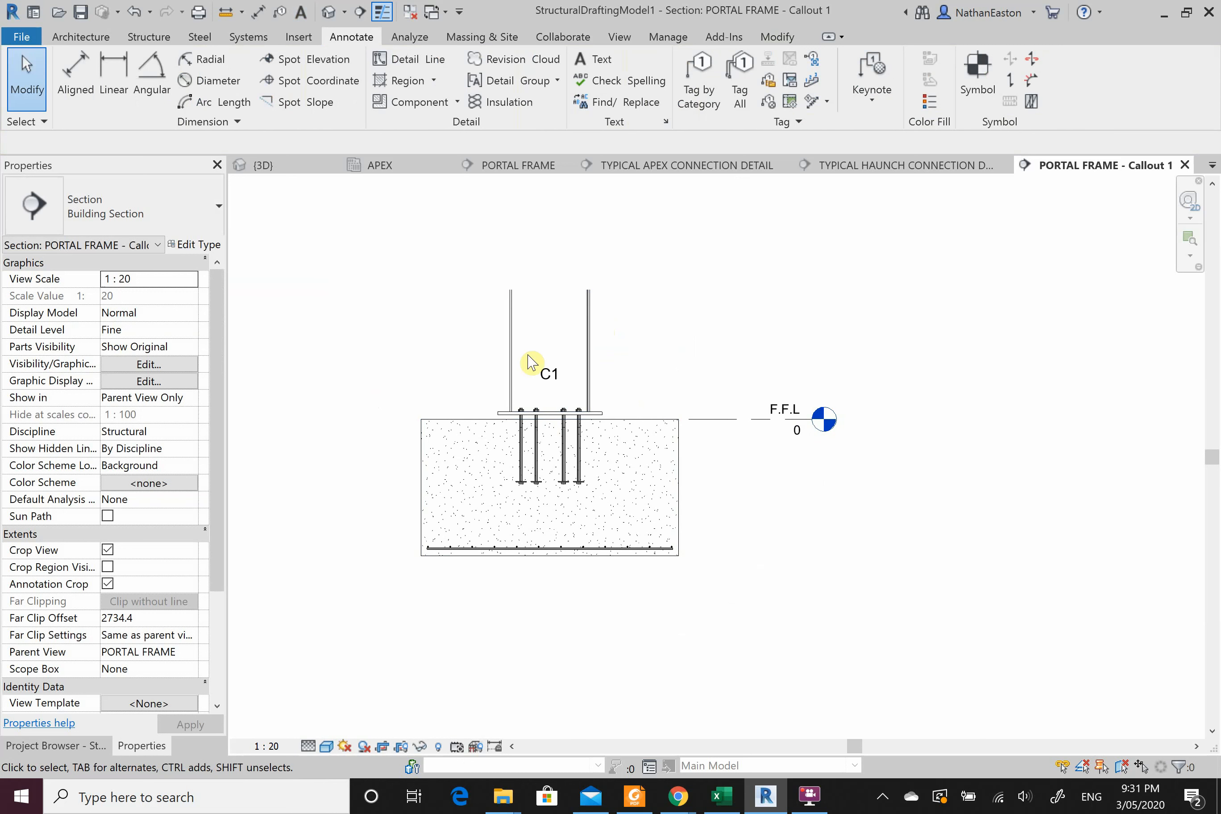
{"action": "scroll", "coordinate": [628, 370], "scroll_direction": "up", "scroll_amount": 1}
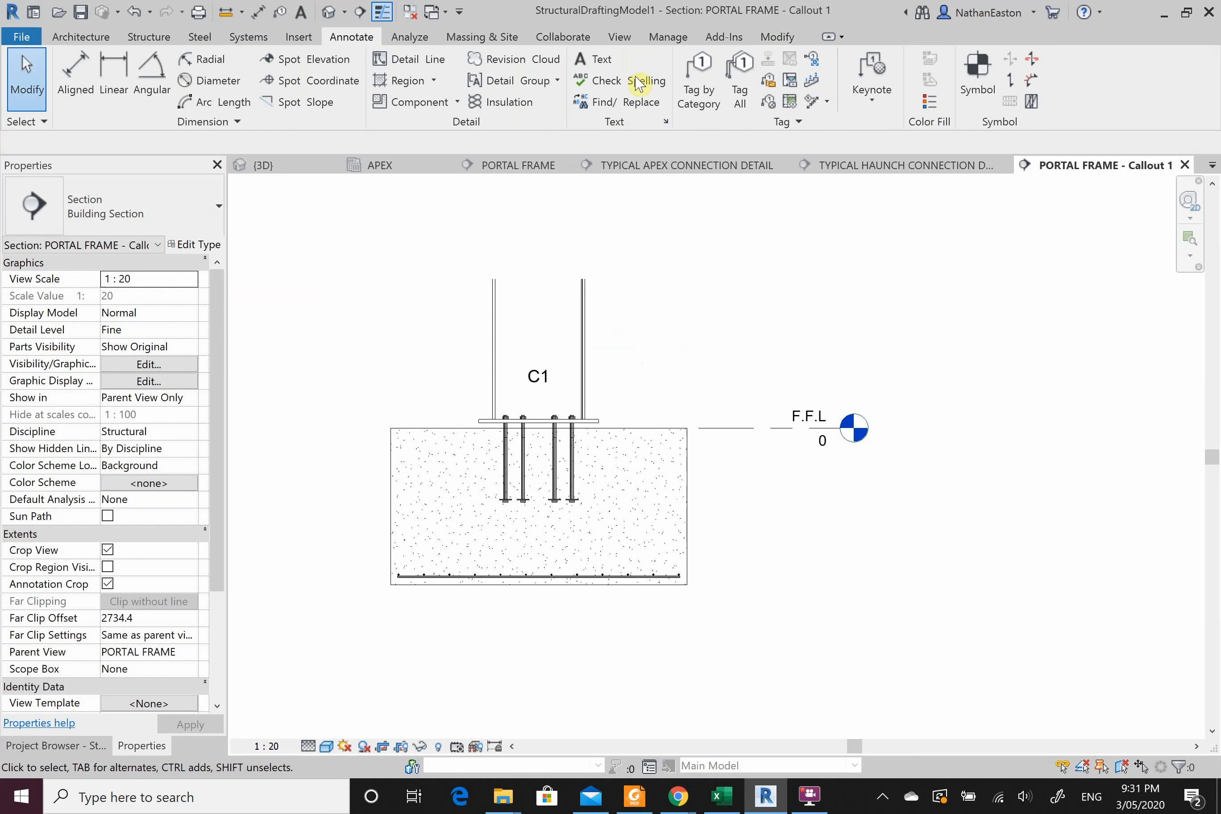
{"action": "left_click", "coordinate": [595, 59]}
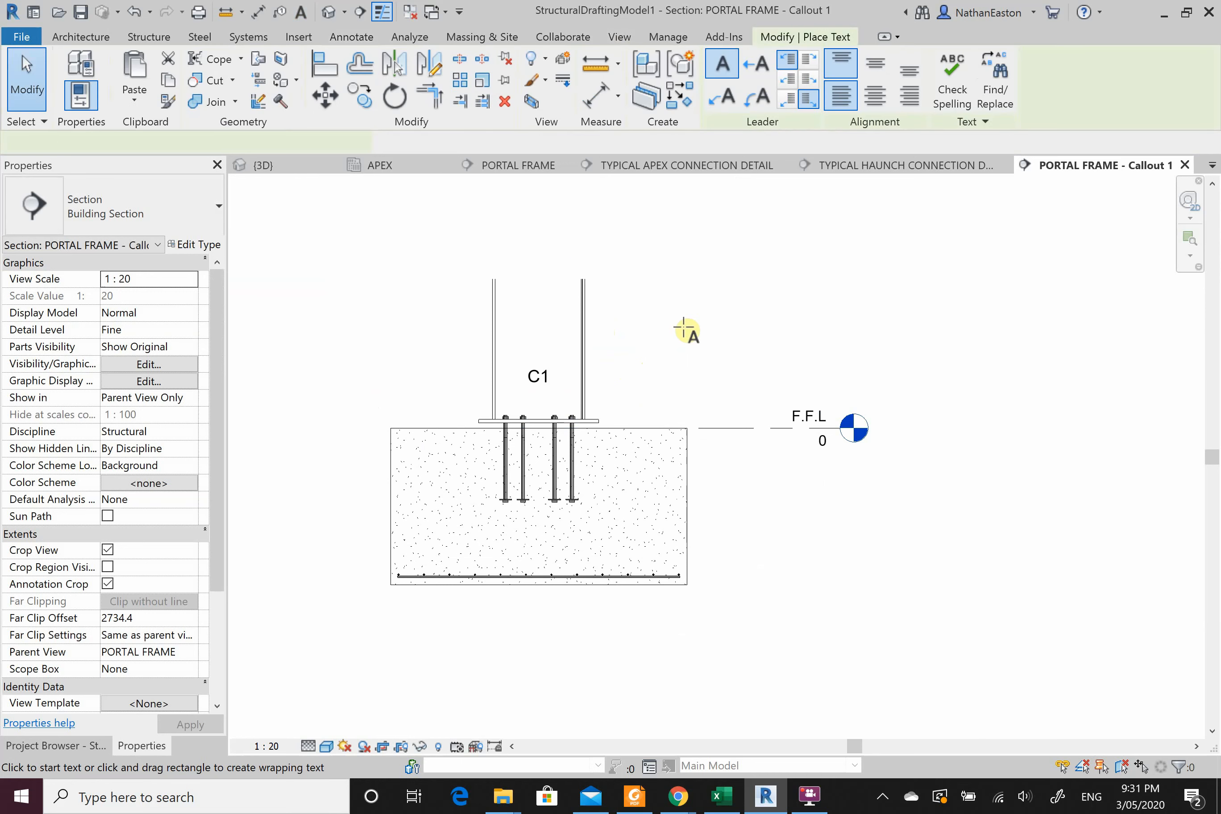
{"action": "left_click", "coordinate": [654, 357]}
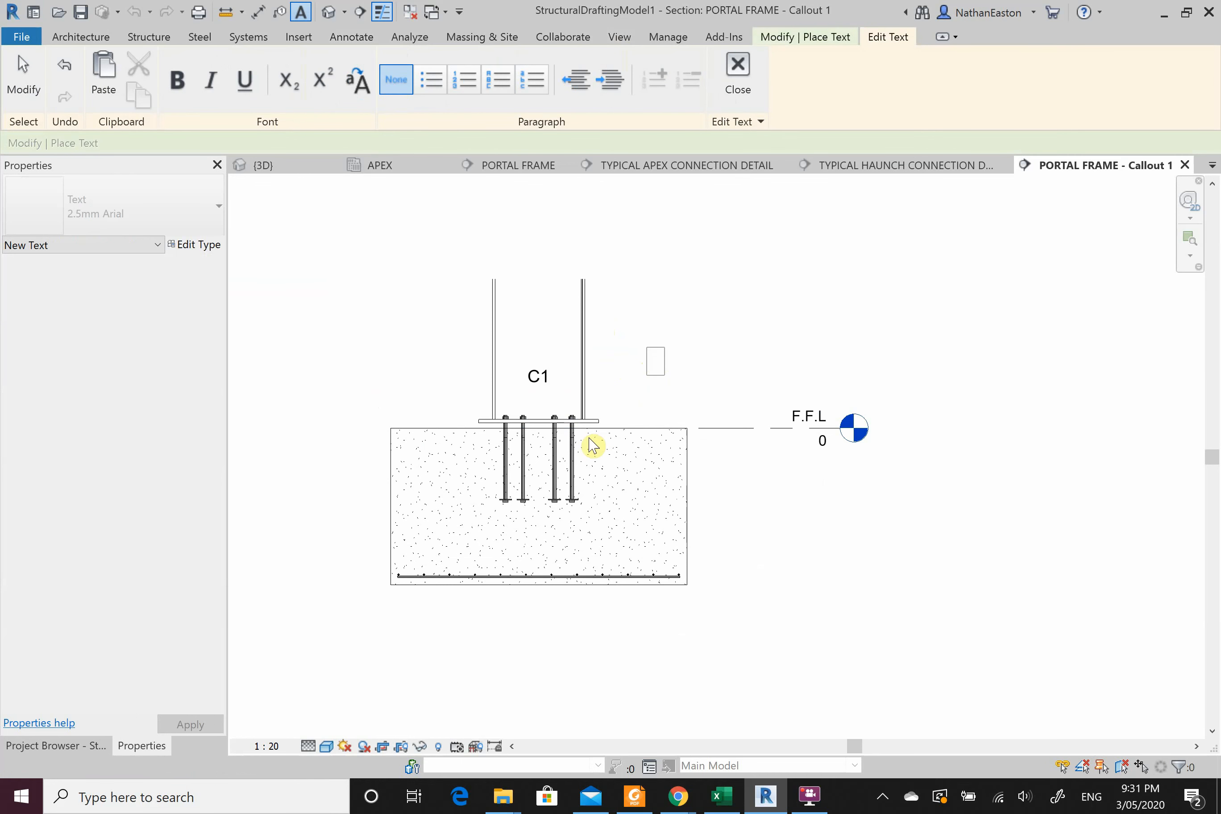
{"action": "scroll", "coordinate": [592, 445], "scroll_direction": "up", "scroll_amount": 4}
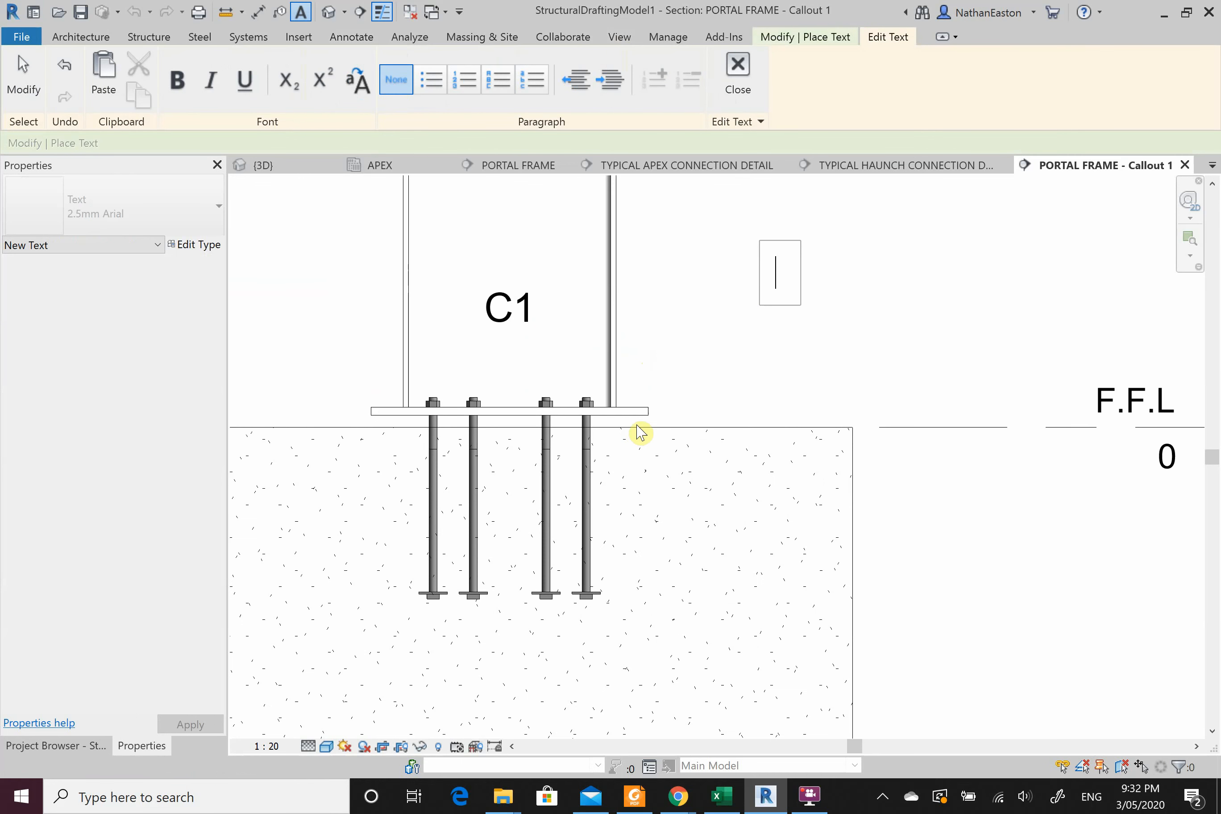
{"action": "key", "text": "Escape"}
{"action": "left_click", "coordinate": [671, 416]}
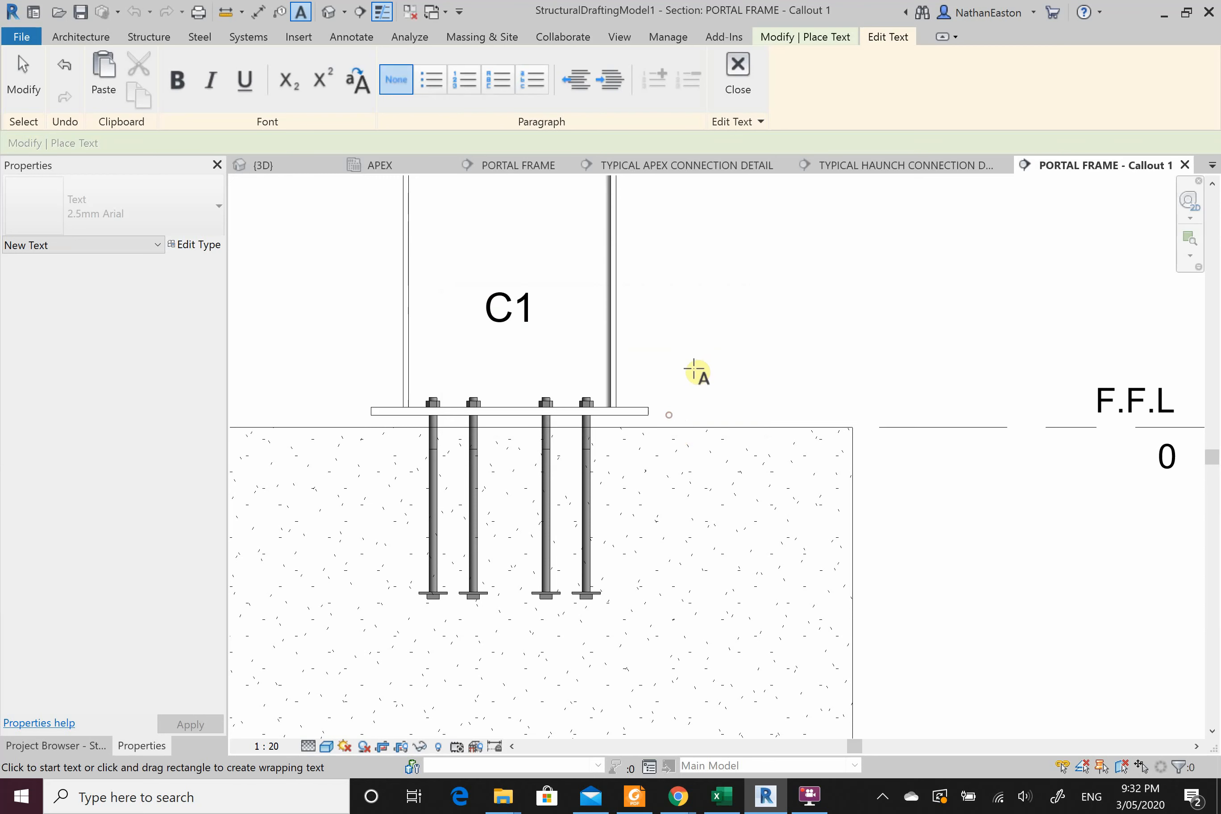
{"action": "key", "text": "Escape"}
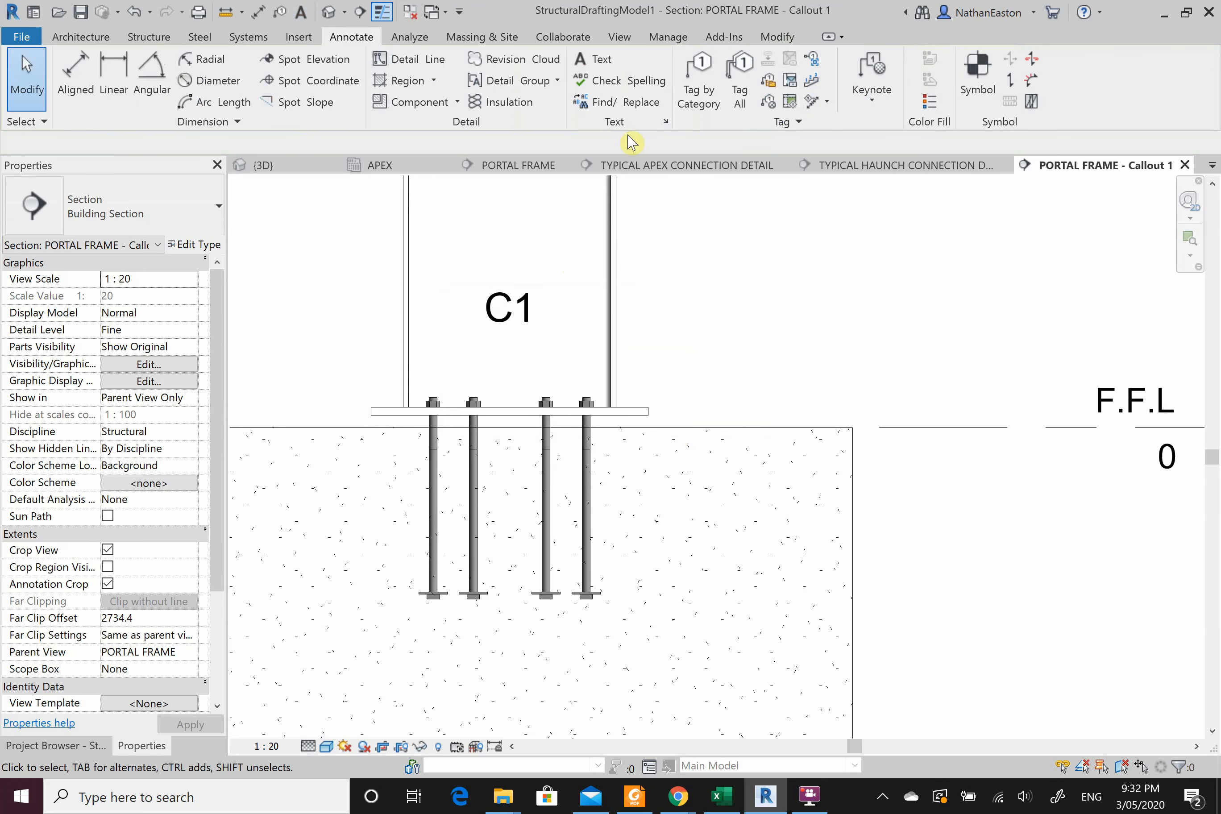
Measure the vertical gap between the underside of the base plate and the F.F.L line.
{"action": "left_click", "coordinate": [225, 12]}
{"action": "scroll", "coordinate": [614, 451], "scroll_direction": "up", "scroll_amount": 3}
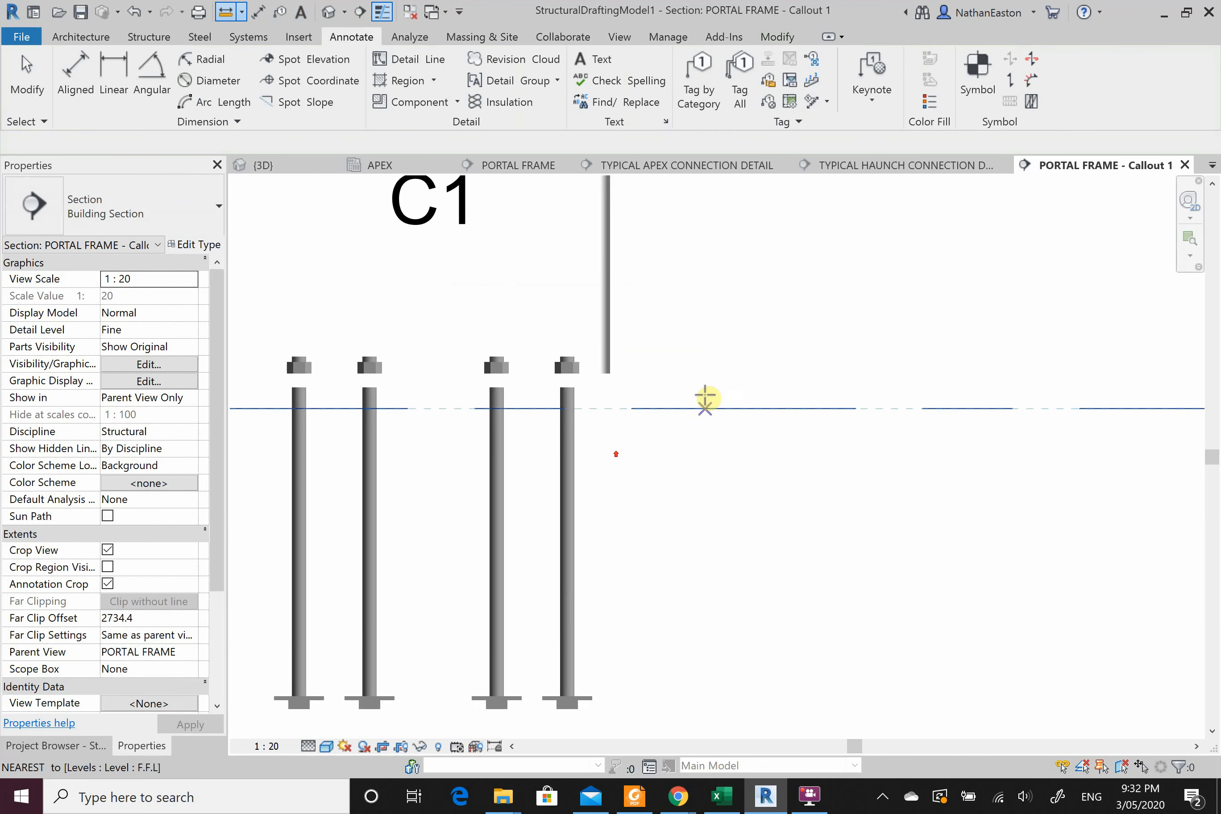
{"action": "left_click", "coordinate": [676, 387]}
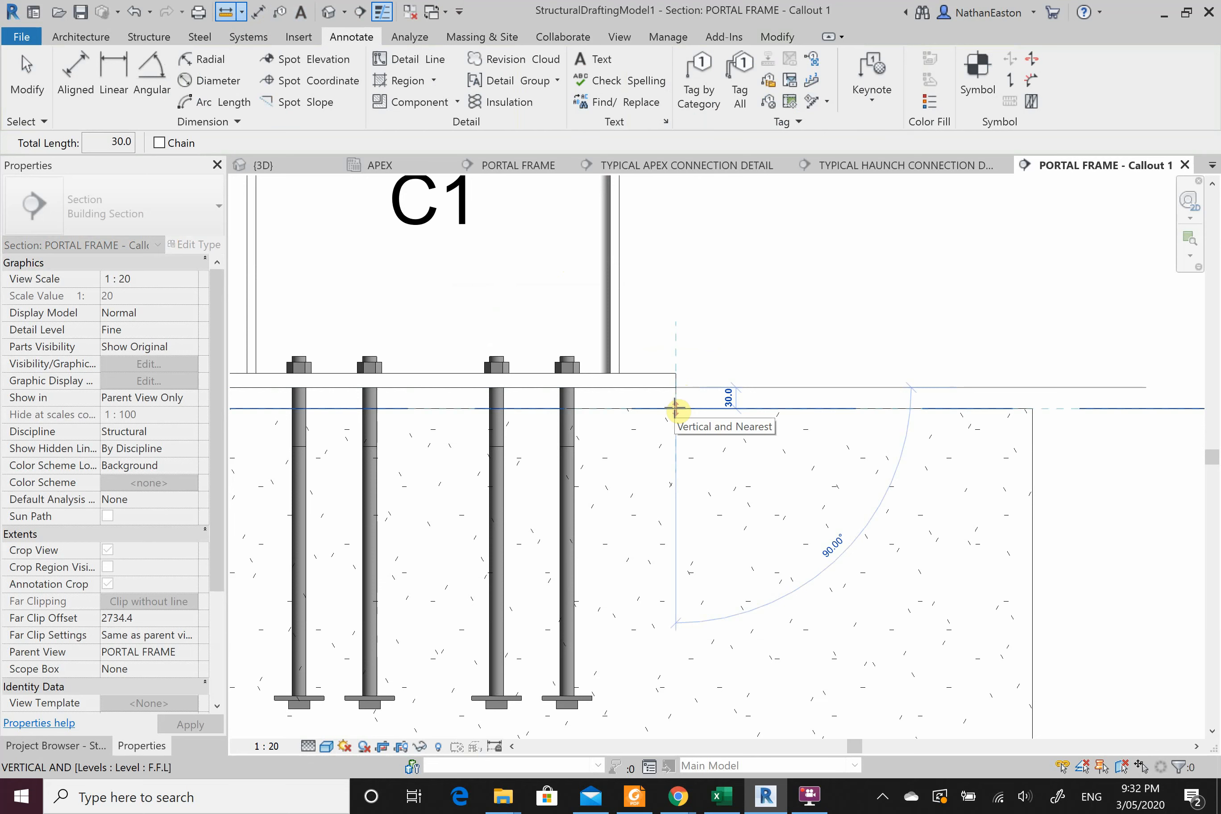
{"action": "key", "text": "Escape"}
{"action": "scroll", "coordinate": [458, 484], "scroll_direction": "down", "scroll_amount": 2}
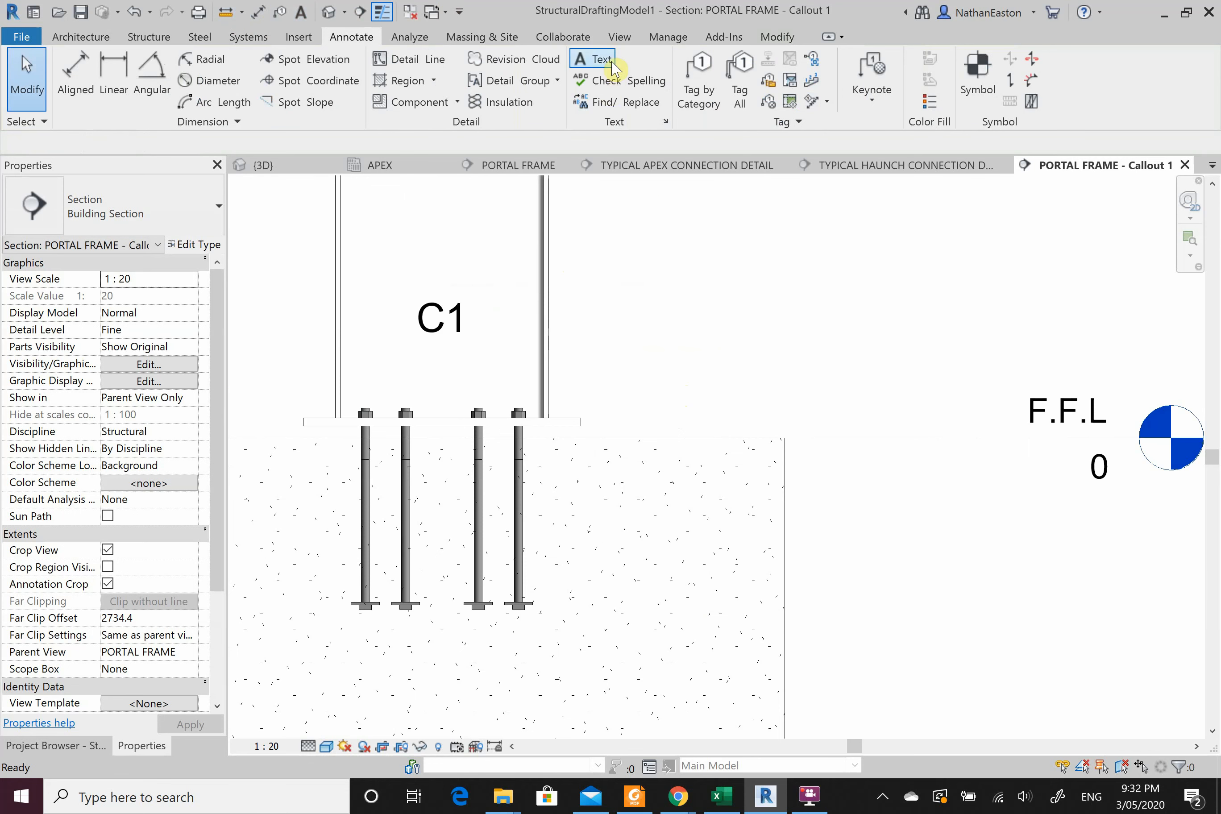
Add a 2.5mm Arial text note "30mm NON-SHRINK GROUT" to the right of the column and shift it slightly up and left.
{"action": "left_click", "coordinate": [607, 65]}
{"action": "scroll", "coordinate": [575, 499], "scroll_direction": "down", "scroll_amount": 2}
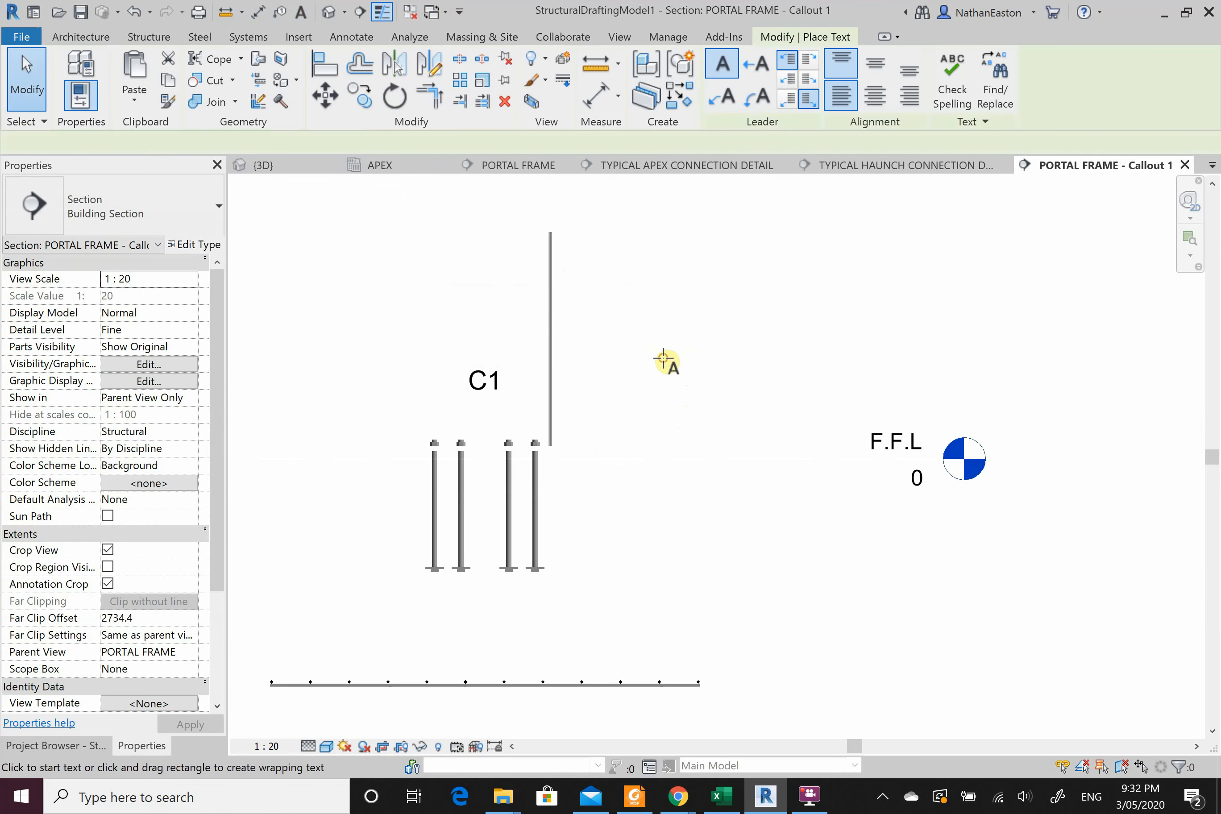
{"action": "left_click", "coordinate": [657, 358]}
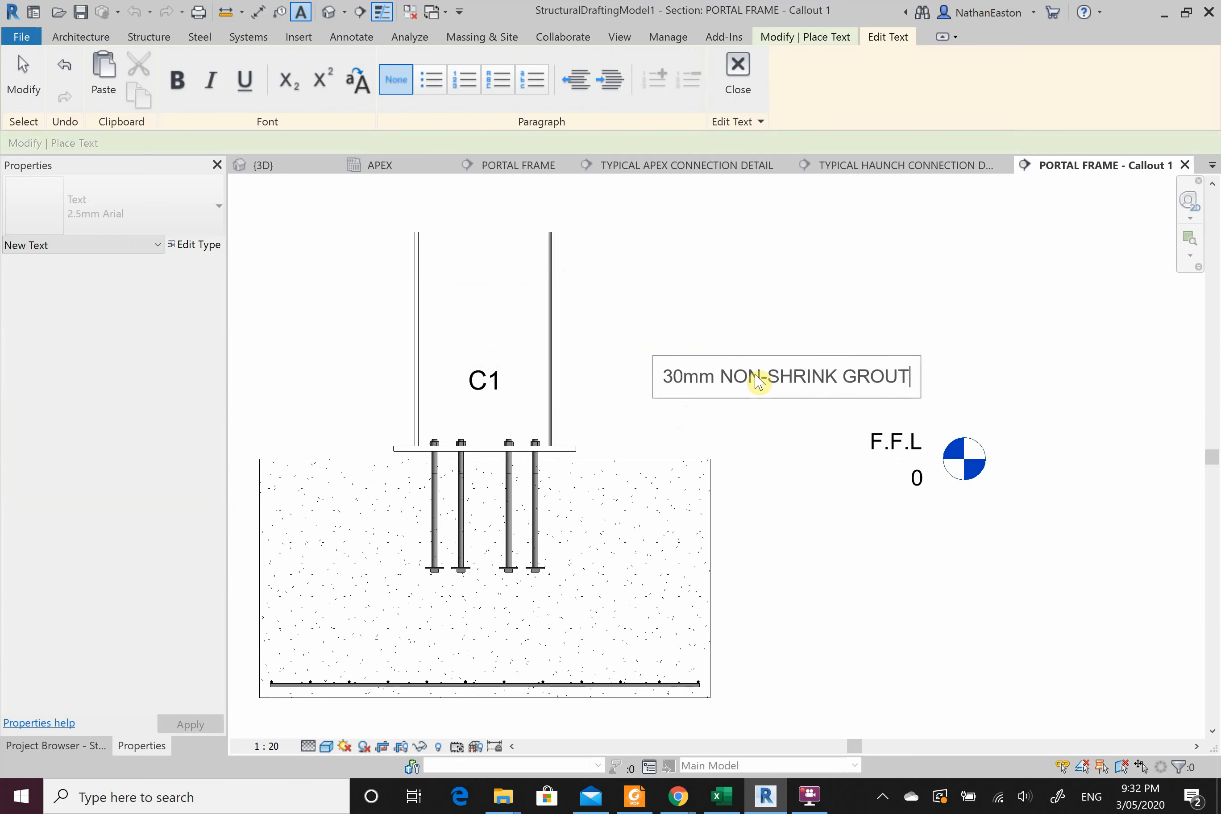
{"action": "left_click", "coordinate": [682, 292]}
{"action": "key", "text": "Escape"}
{"action": "key", "text": "Escape"}
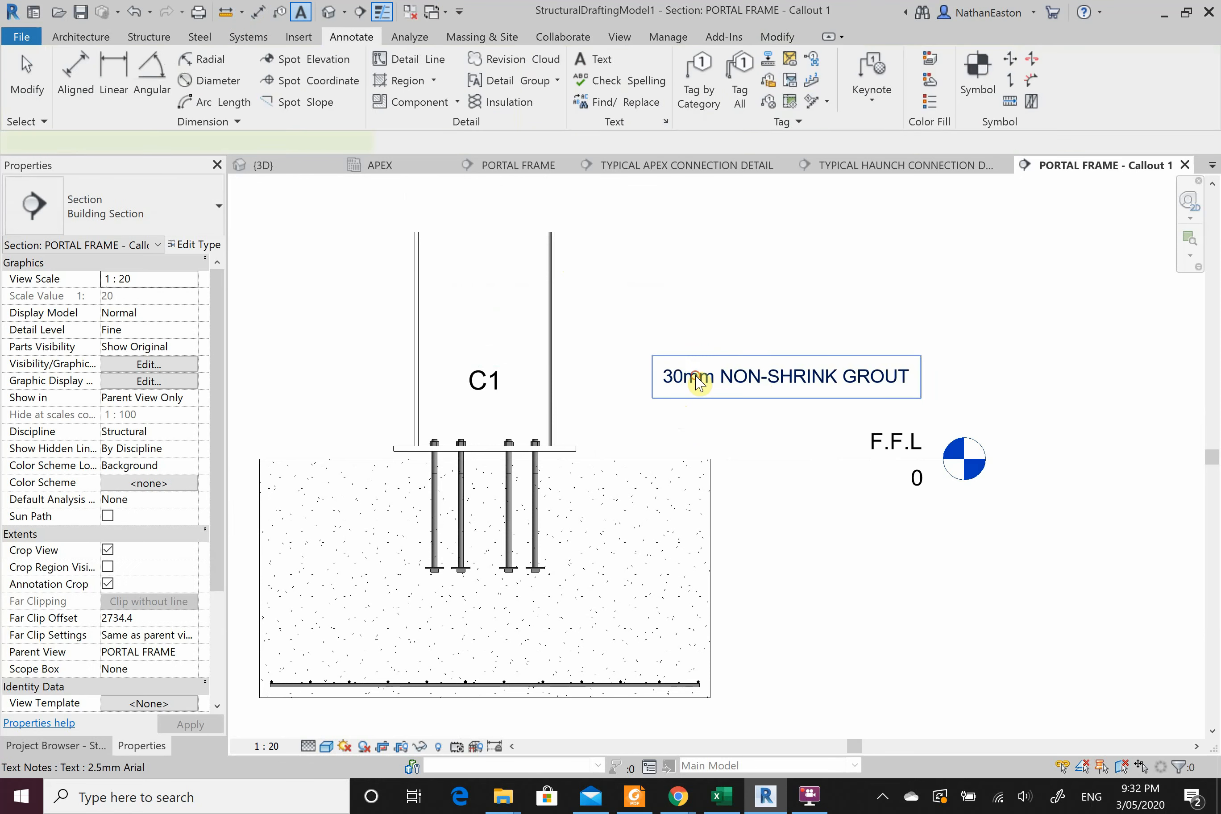
{"action": "left_click", "coordinate": [699, 383]}
{"action": "left_click_drag", "start_coordinate": [652, 356], "coordinate": [632, 308], "text": "ctrl"}
{"action": "left_click", "coordinate": [679, 280]}
Add a left leader to the grout note, ending at the gap under the base plate, with its elbow level with the text.
{"action": "left_click", "coordinate": [645, 339]}
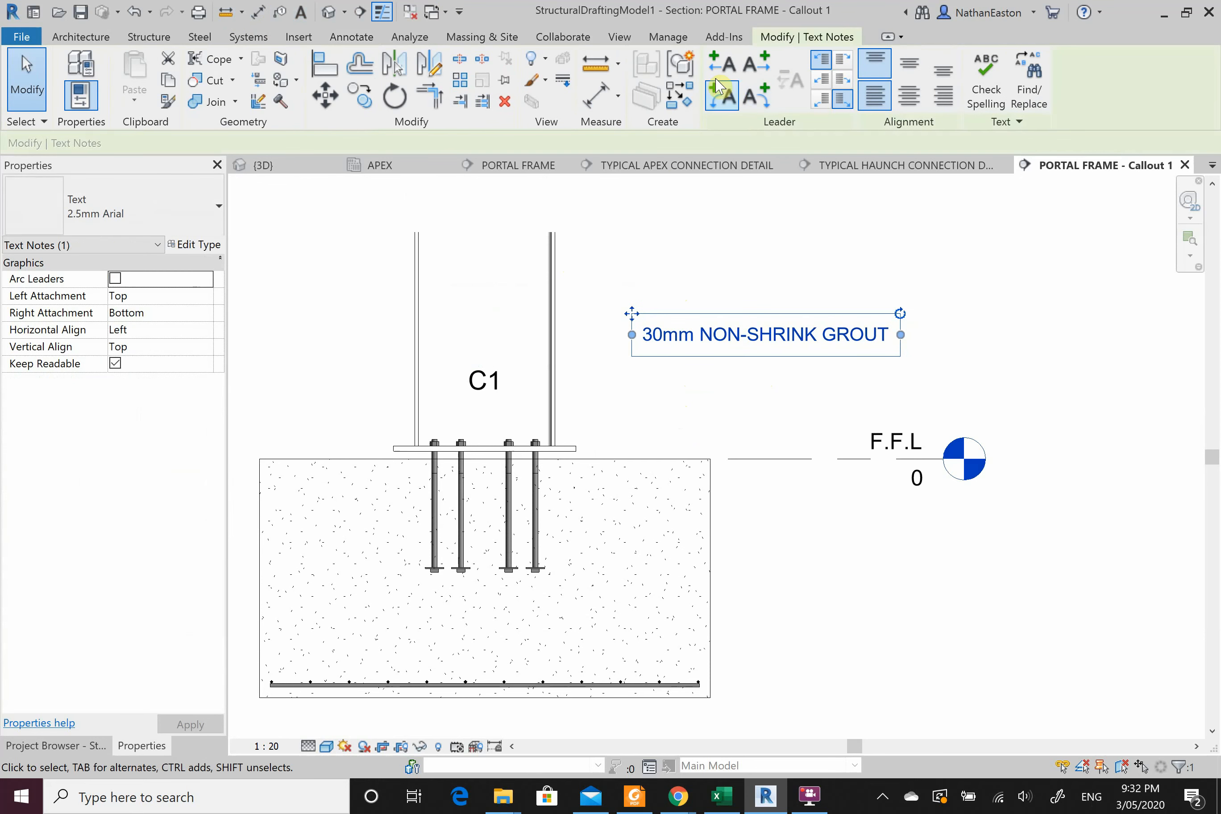
{"action": "left_click", "coordinate": [720, 93]}
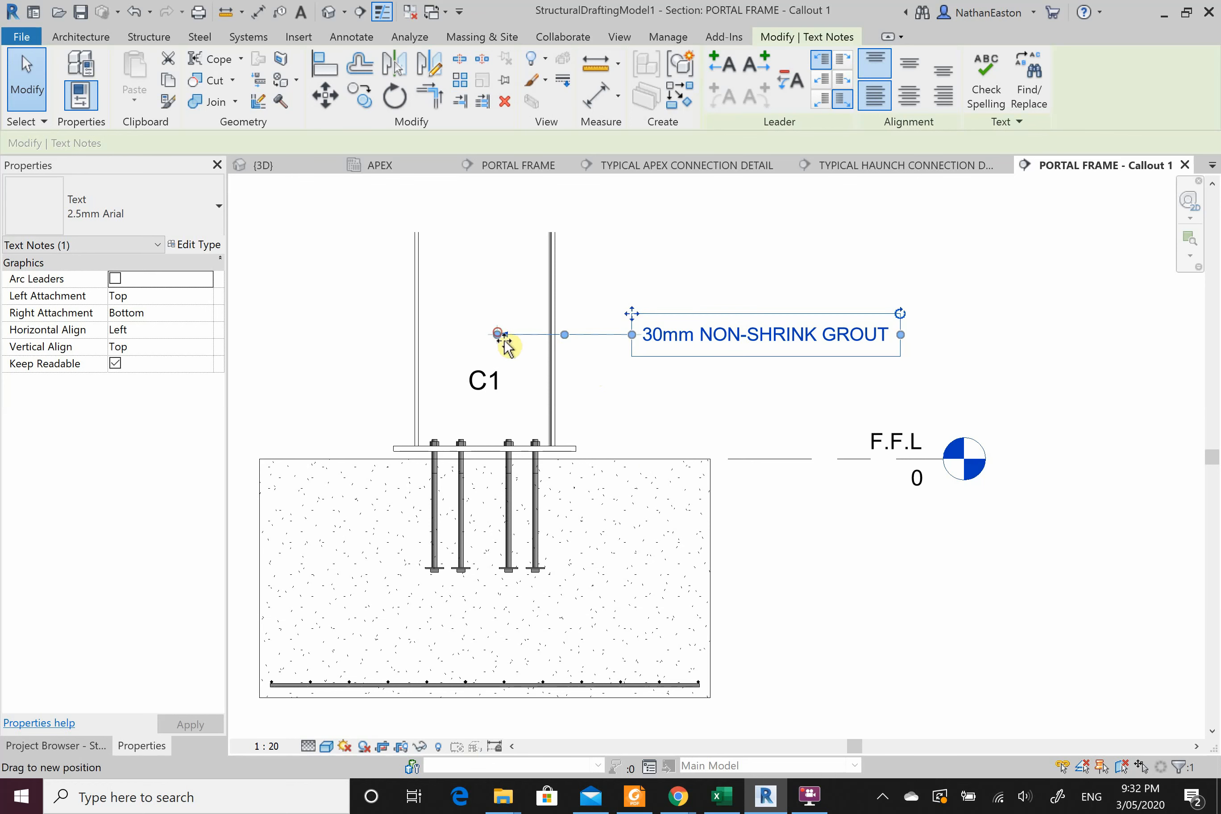
{"action": "left_click_drag", "start_coordinate": [498, 334], "coordinate": [566, 452]}
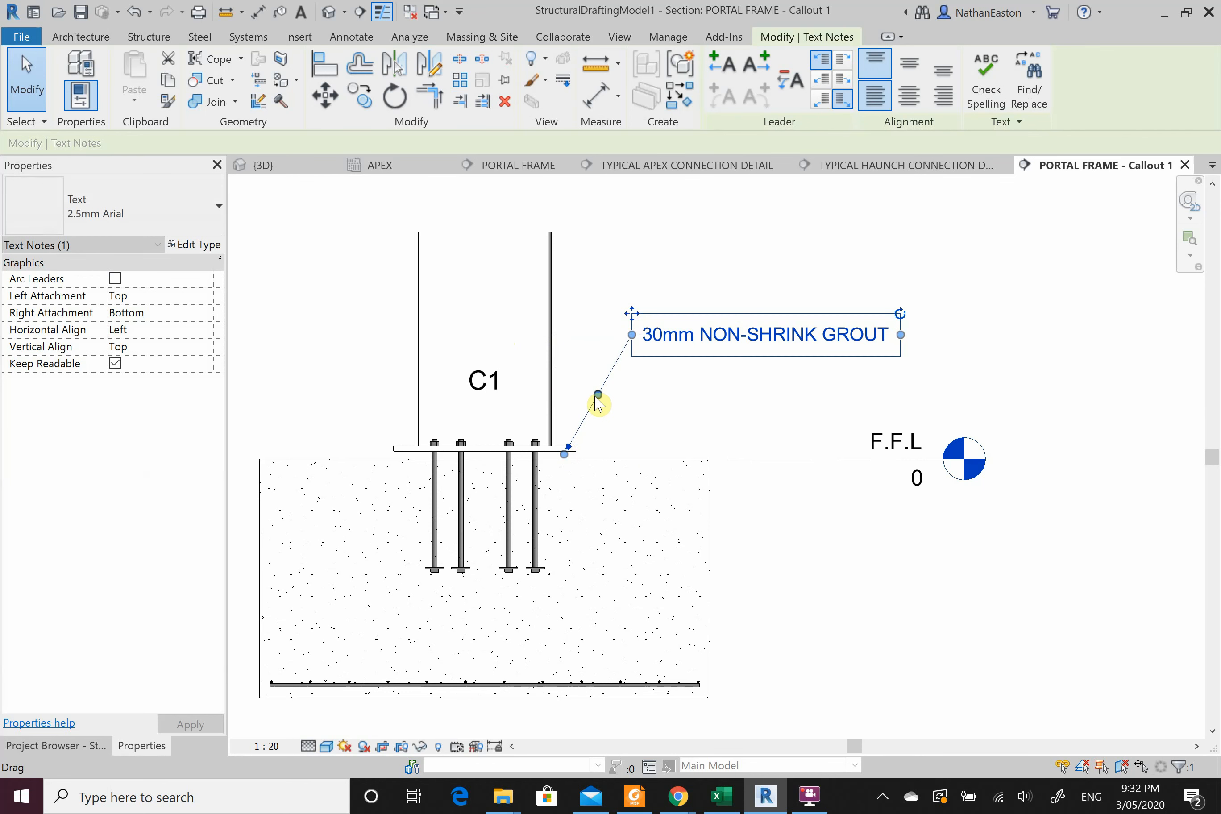
{"action": "left_click_drag", "start_coordinate": [598, 399], "coordinate": [582, 335]}
{"action": "left_click", "coordinate": [704, 273]}
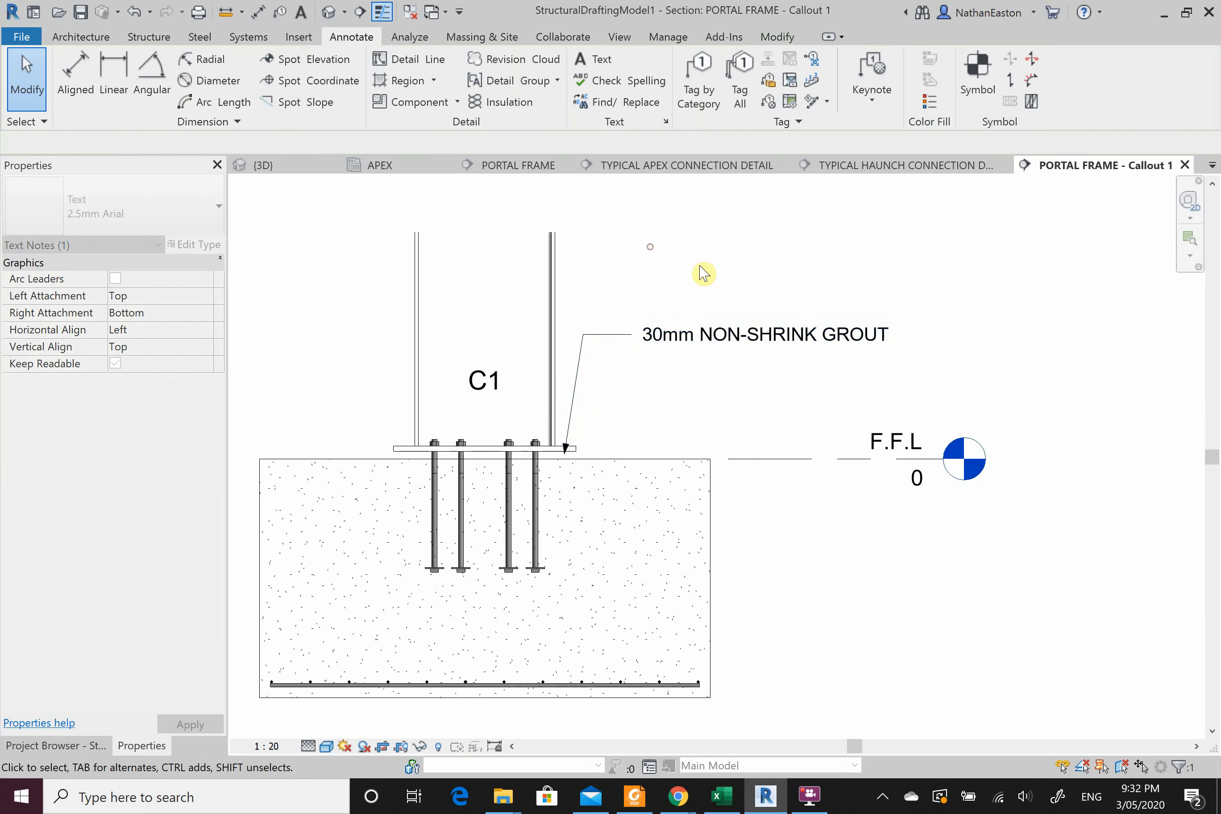
Select only the plate within the base plate connection and check its thickness.
{"action": "scroll", "coordinate": [965, 321], "scroll_direction": "down", "scroll_amount": 2}
{"action": "scroll", "coordinate": [411, 307], "scroll_direction": "up", "scroll_amount": 1}
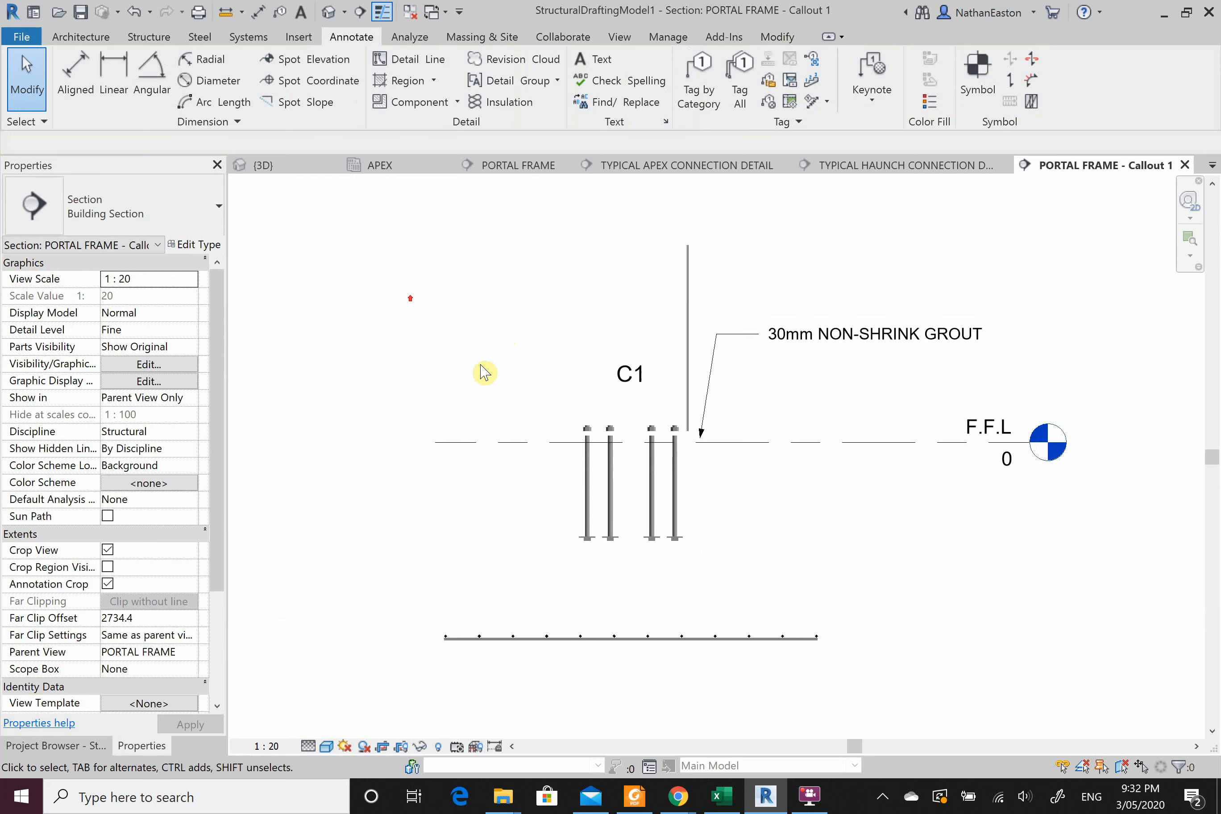
{"action": "scroll", "coordinate": [560, 436], "scroll_direction": "up", "scroll_amount": 2}
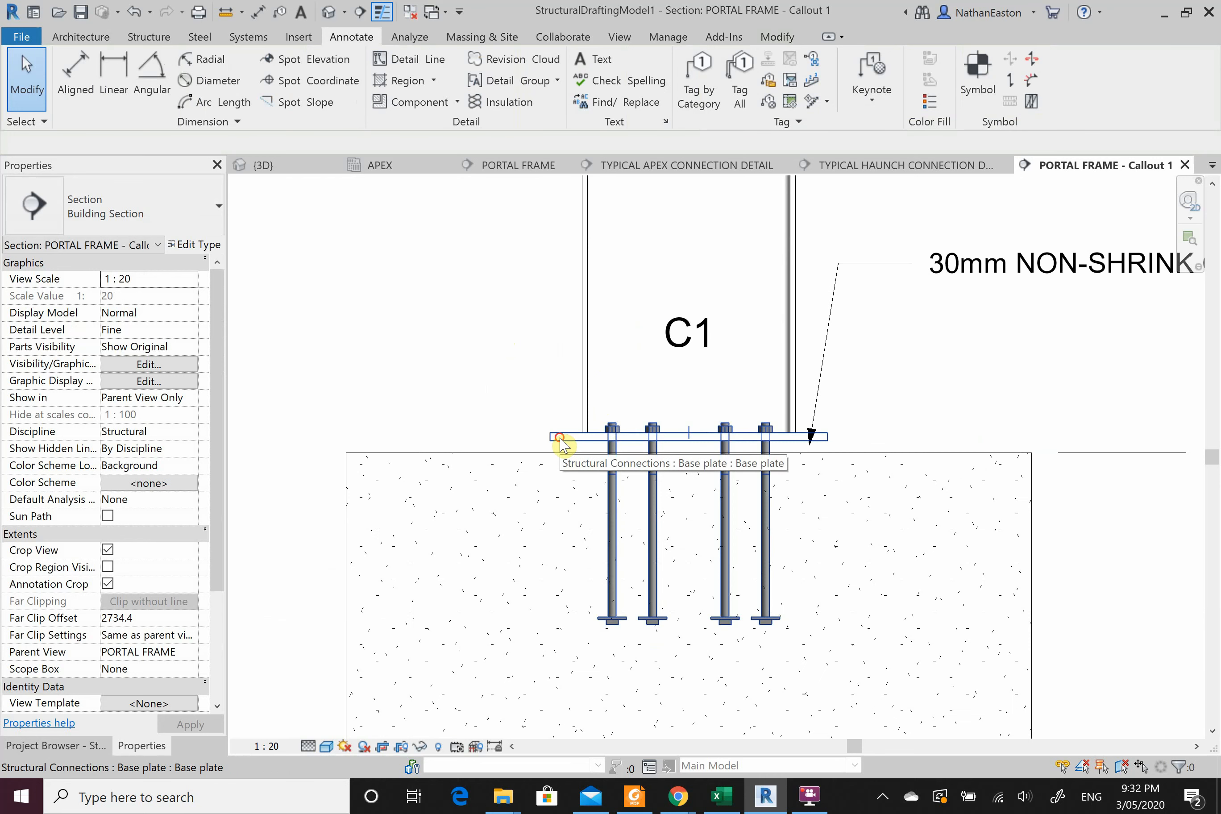
{"action": "left_click", "coordinate": [560, 439]}
{"action": "key", "text": "Escape"}
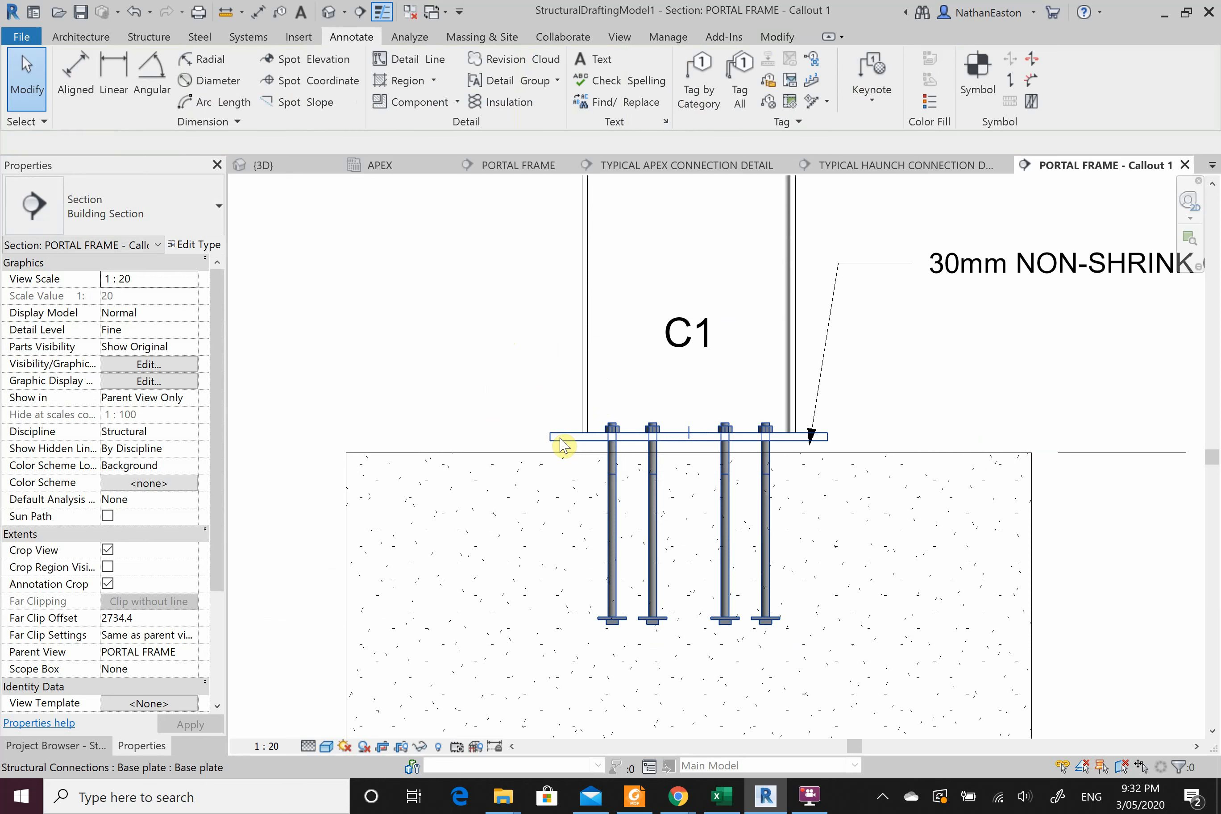
{"action": "key", "text": "Tab"}
{"action": "left_click", "coordinate": [560, 438]}
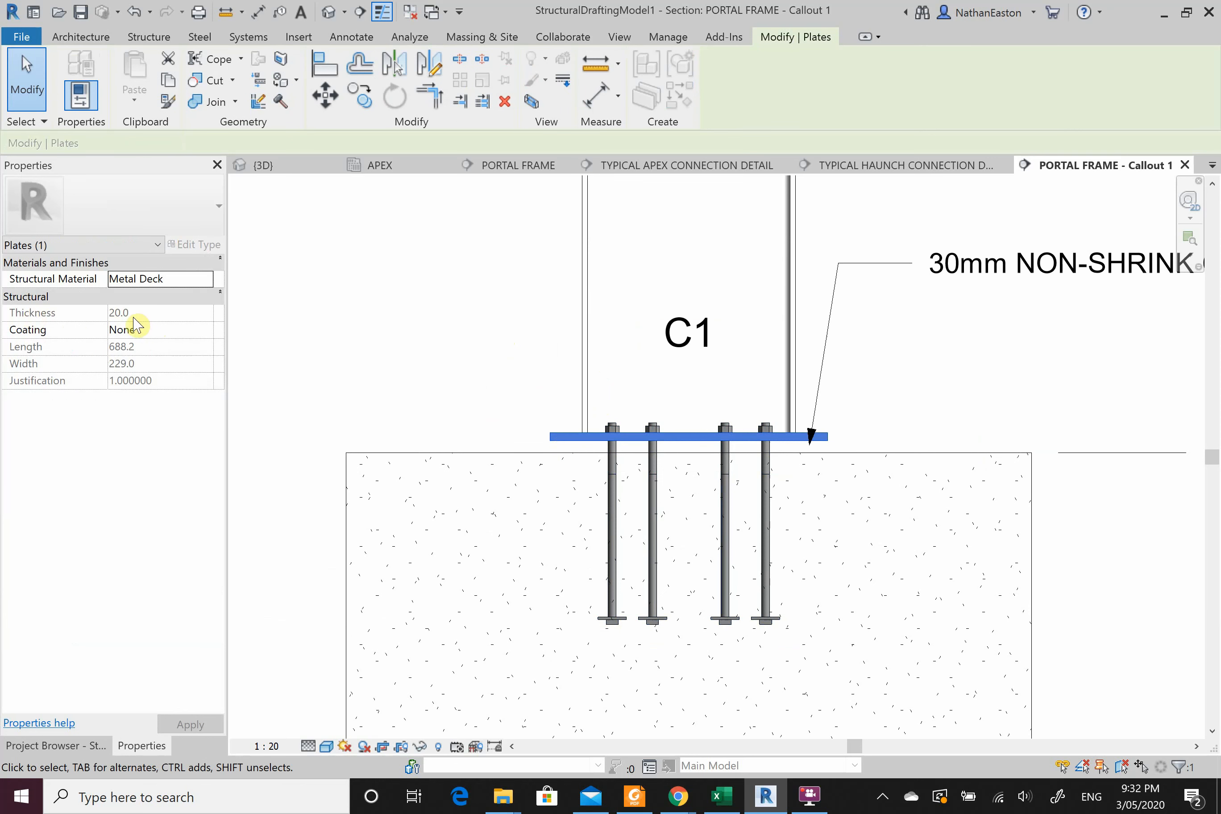
{"action": "key", "text": "Escape"}
Add a 2.5mm Arial text note "20mm BASE PLATE" to the left of the column and select it.
{"action": "scroll", "coordinate": [542, 458], "scroll_direction": "down", "scroll_amount": 2}
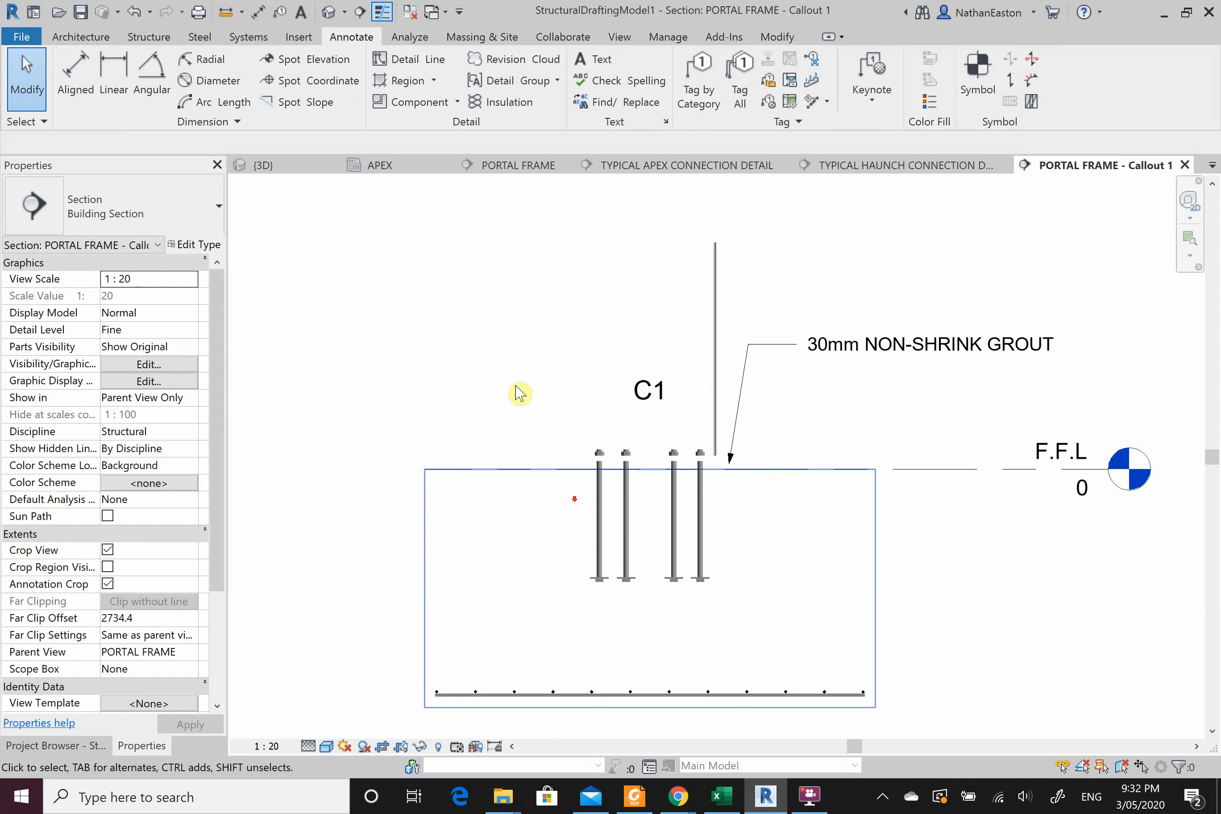
{"action": "key", "text": "t"}
{"action": "key", "text": "x"}
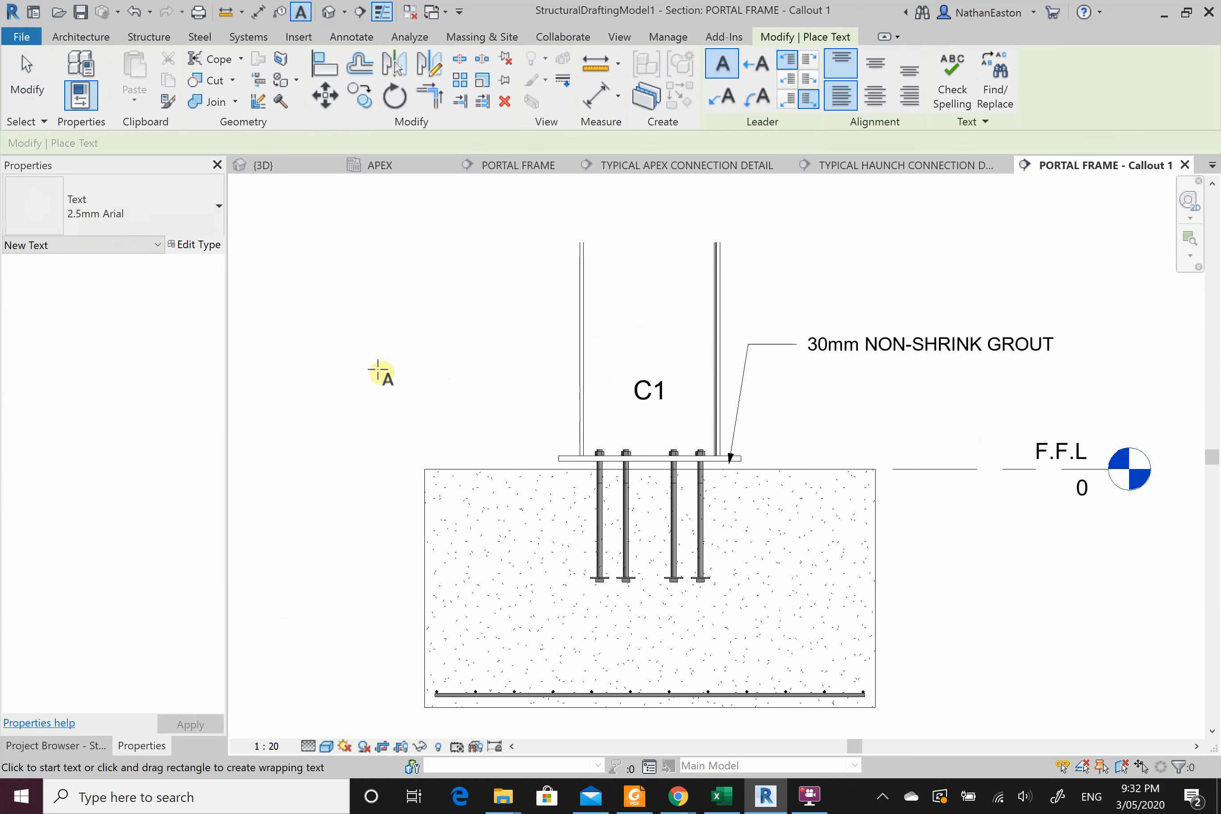
{"action": "left_click", "coordinate": [378, 369]}
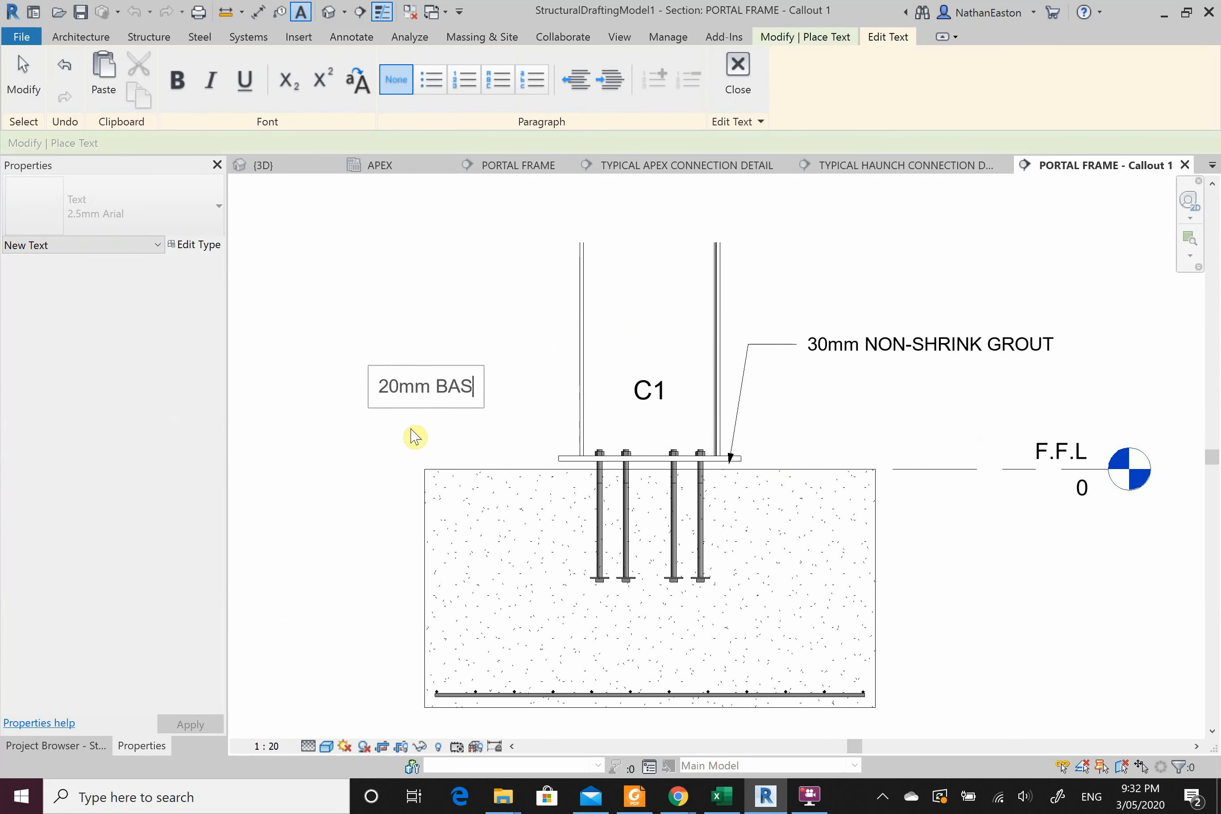
{"action": "left_click", "coordinate": [409, 316]}
{"action": "key", "text": "Escape"}
{"action": "key", "text": "Escape"}
{"action": "left_click", "coordinate": [455, 397]}
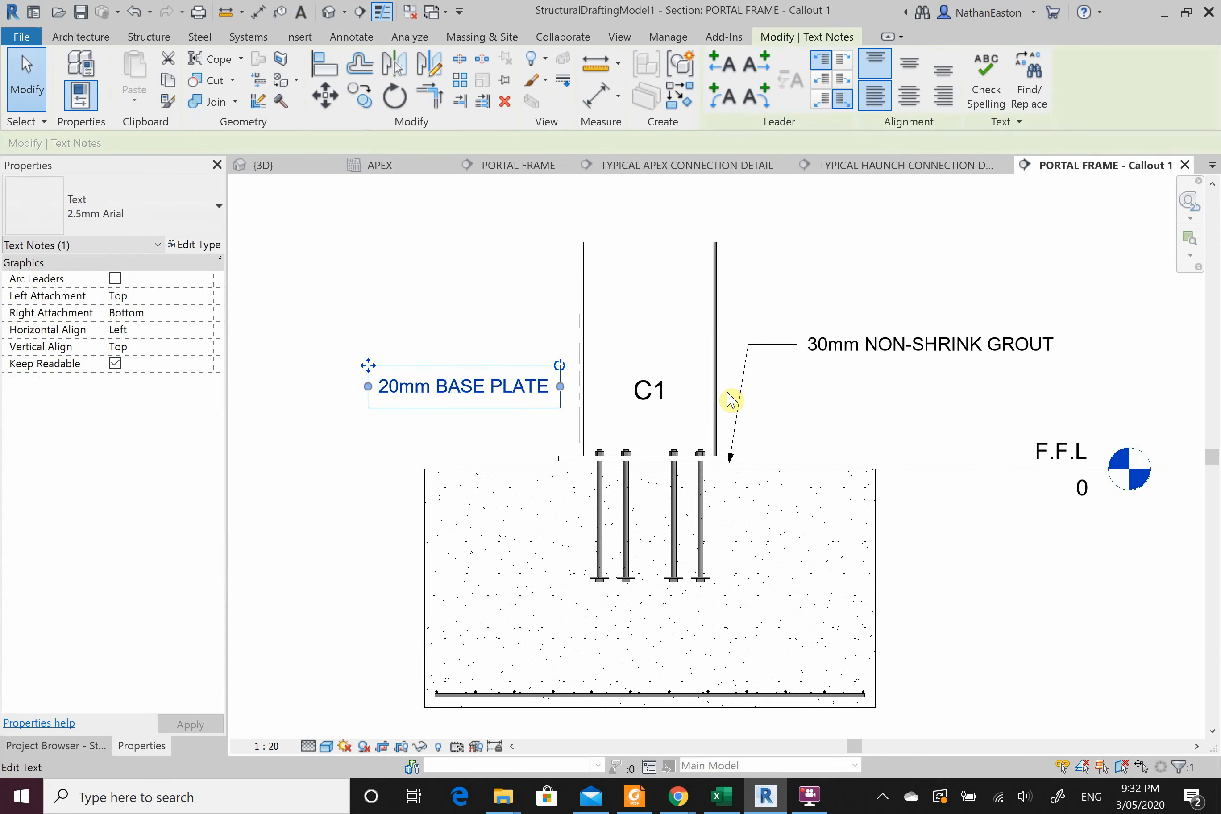
Move the "20mm BASE PLATE" note further left and add a right leader ending at the base plate, with its elbow level with the text.
{"action": "scroll", "coordinate": [491, 417], "scroll_direction": "up", "scroll_amount": 2}
{"action": "left_click_drag", "start_coordinate": [416, 362], "coordinate": [343, 362]}
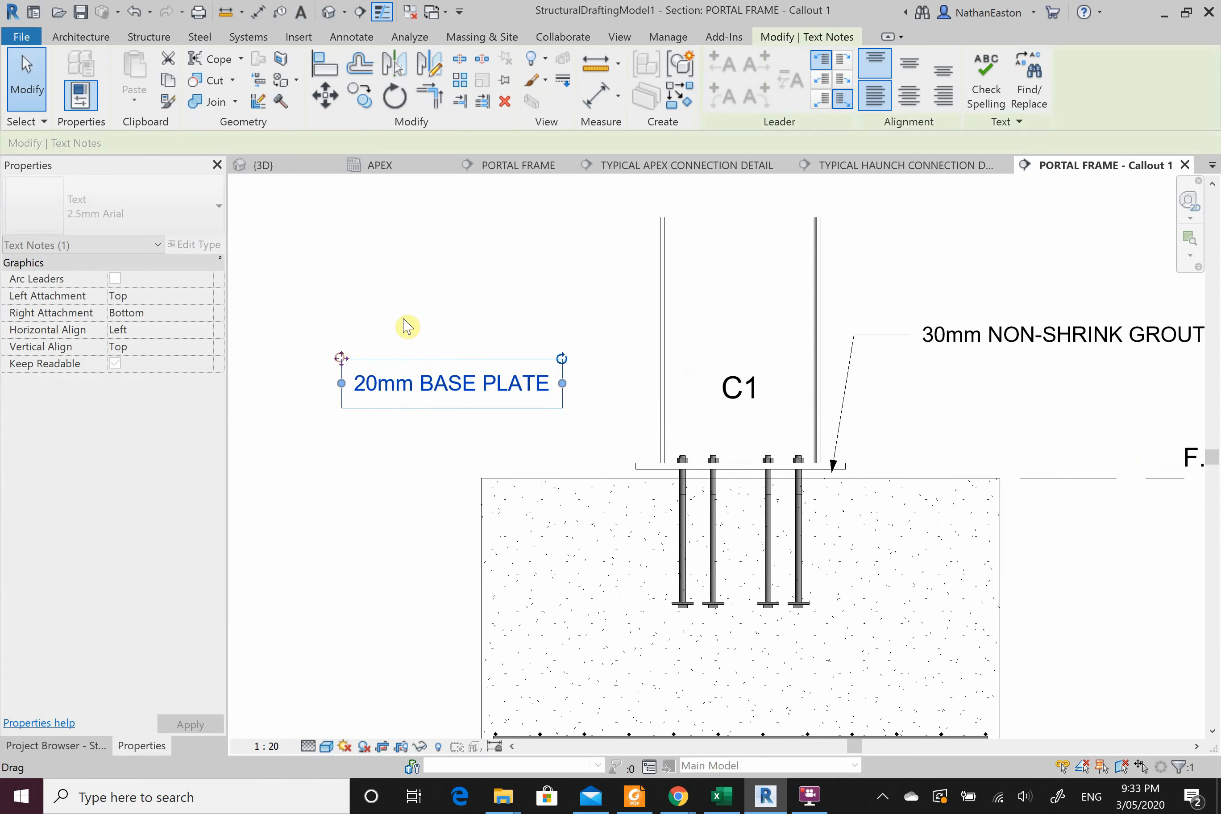
{"action": "left_click", "coordinate": [436, 305]}
{"action": "left_click", "coordinate": [477, 377]}
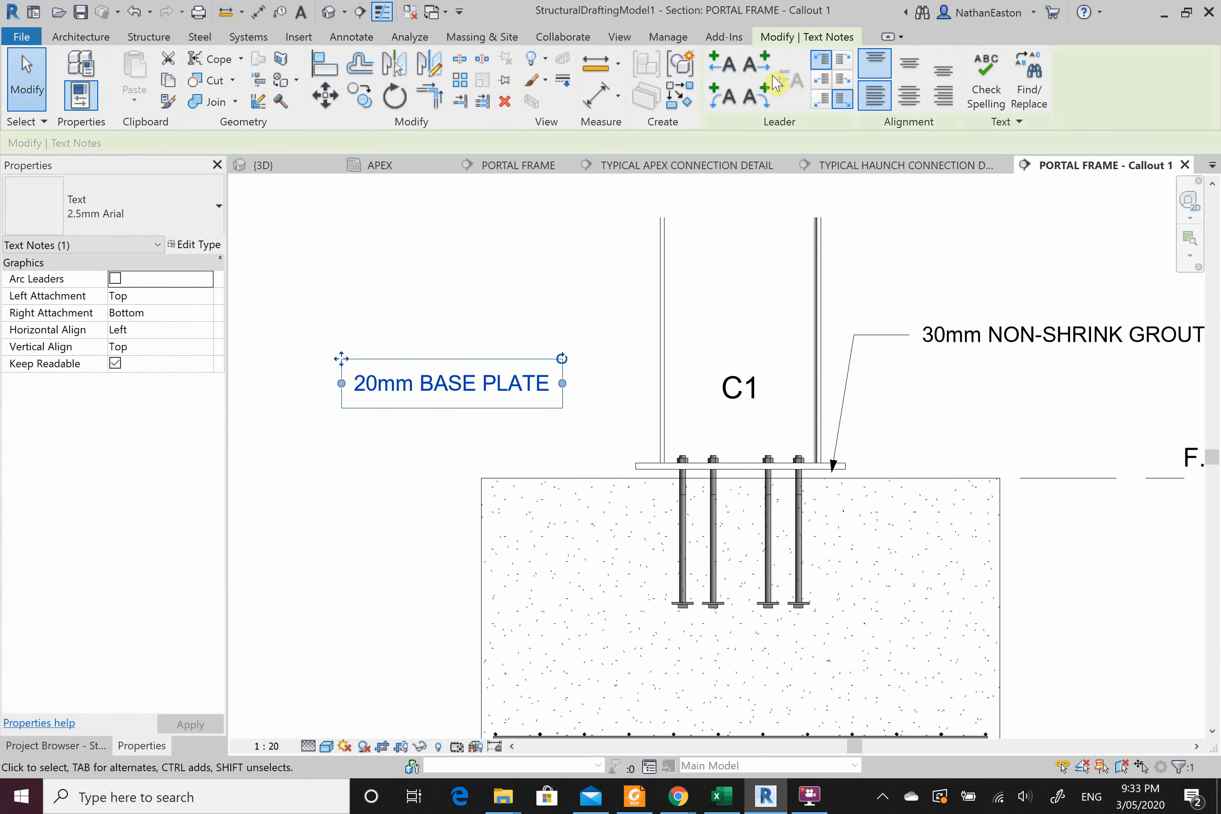
{"action": "left_click", "coordinate": [757, 63]}
{"action": "mouse_move", "coordinate": [718, 383]}
{"action": "left_mouse_down"}
{"action": "mouse_move", "coordinate": [642, 465]}
{"action": "mouse_move", "coordinate": [604, 383]}
{"action": "left_mouse_up"}
{"action": "left_click", "coordinate": [622, 343]}
{"action": "scroll", "coordinate": [364, 347], "scroll_direction": "down", "scroll_amount": 2}
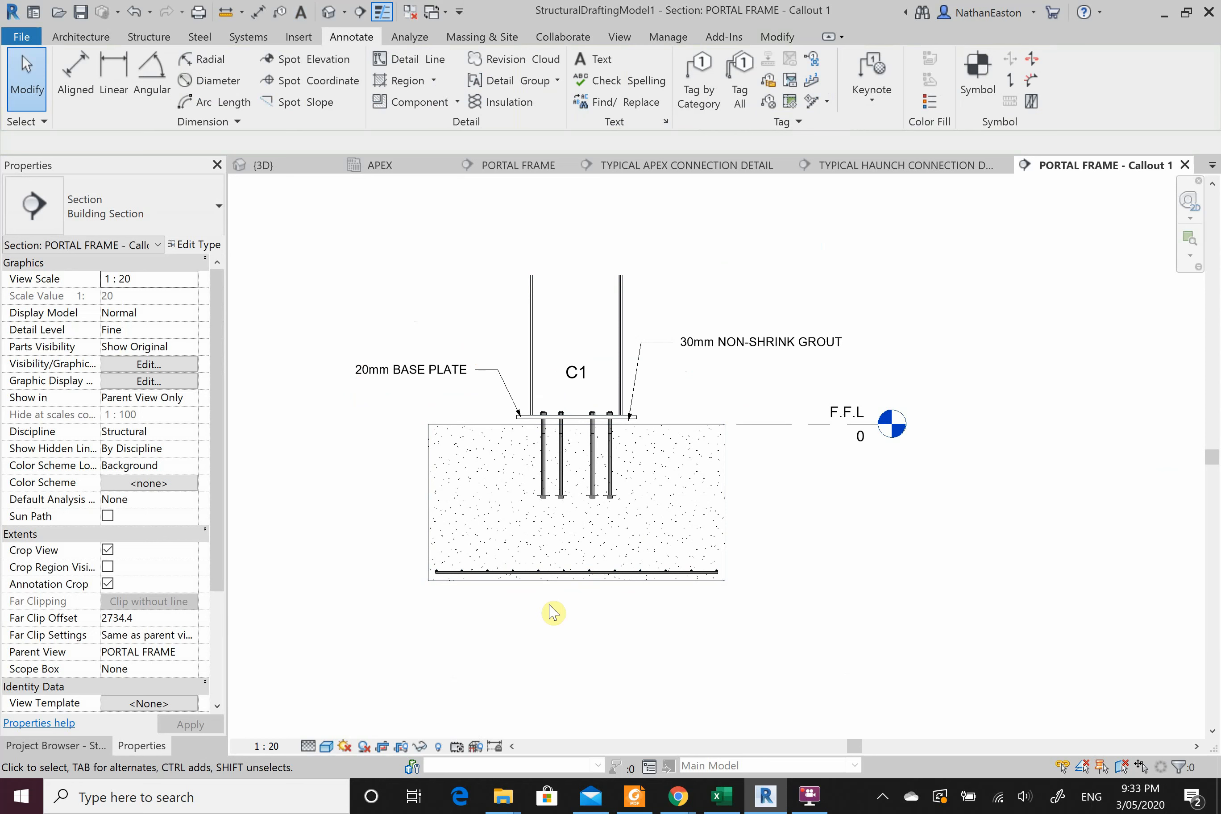
{"action": "key", "text": "t"}
{"action": "key", "text": "x"}
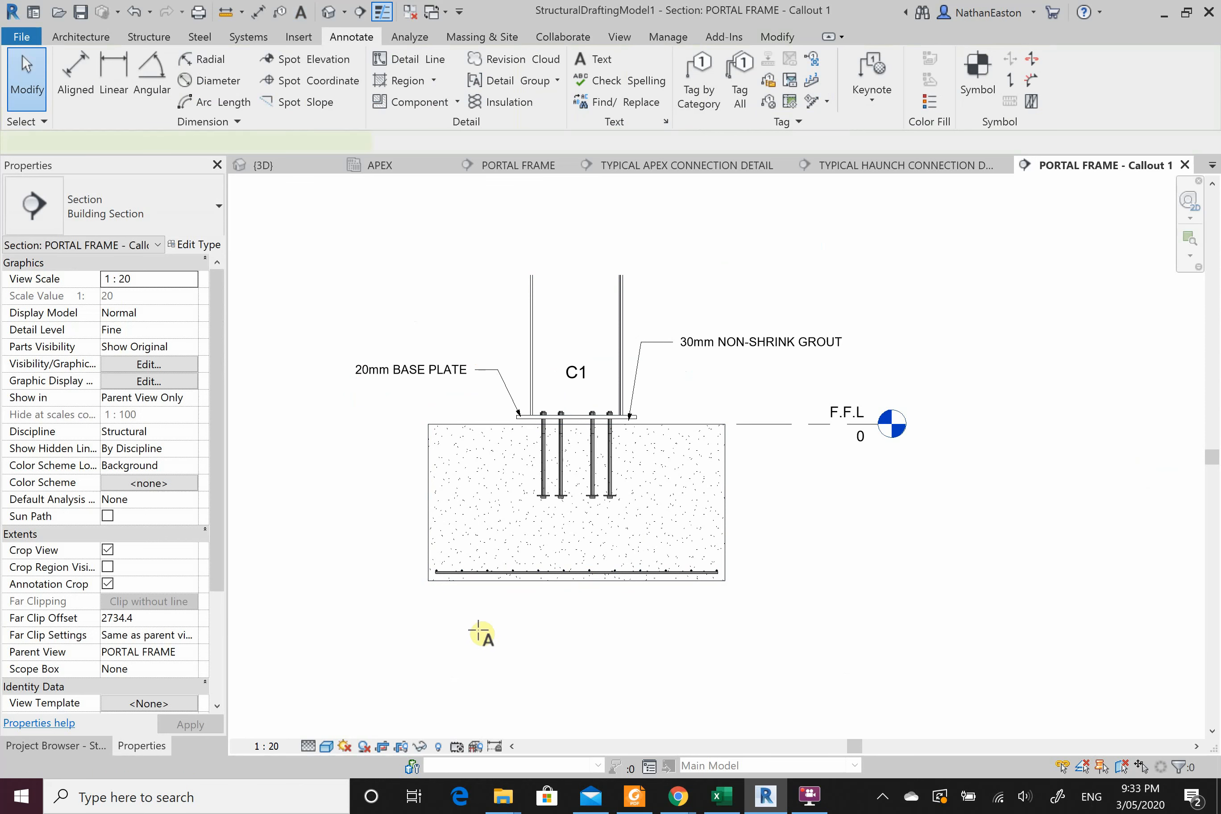
{"action": "left_click", "coordinate": [356, 604]}
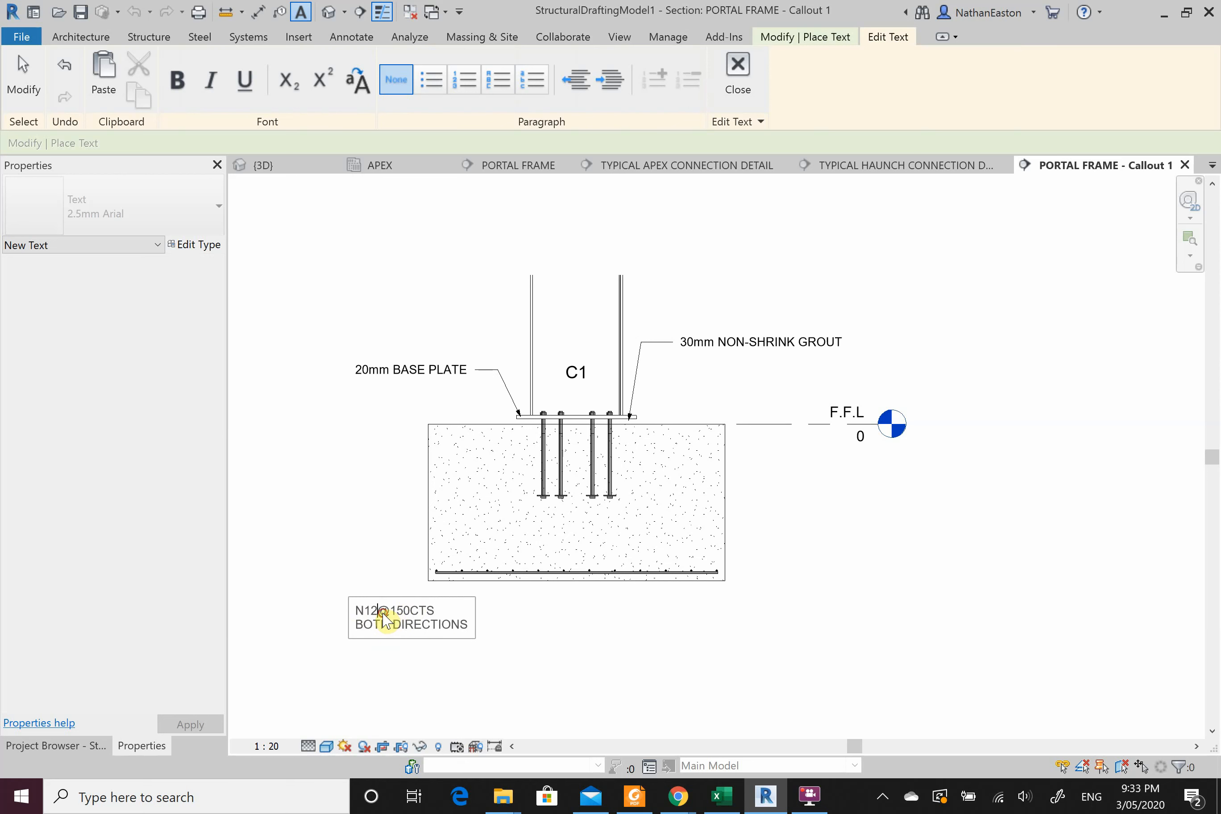
{"action": "left_click", "coordinate": [651, 626]}
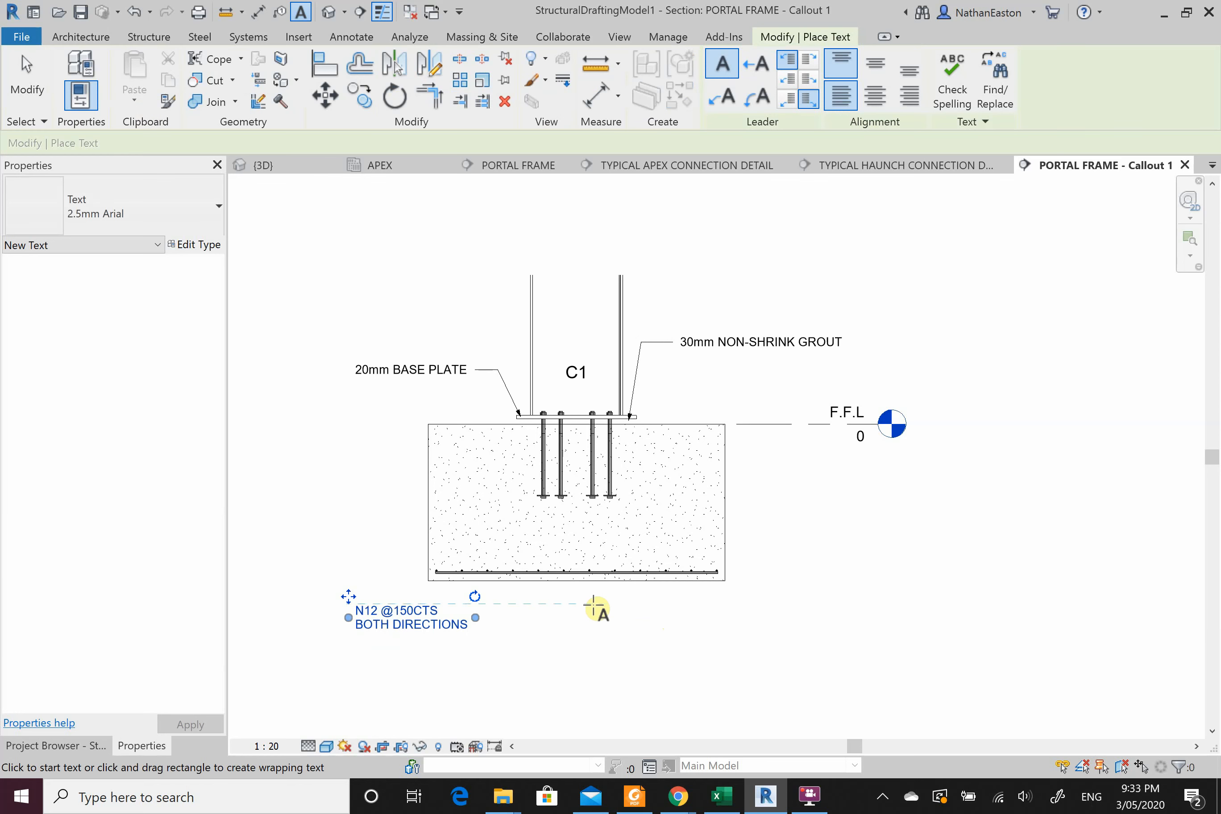
{"action": "key", "text": "Escape"}
Add a right leader to the N12 reinforcement note, ending at the footing's bottom bars, with its elbow level with the lower text line.
{"action": "left_click", "coordinate": [402, 615]}
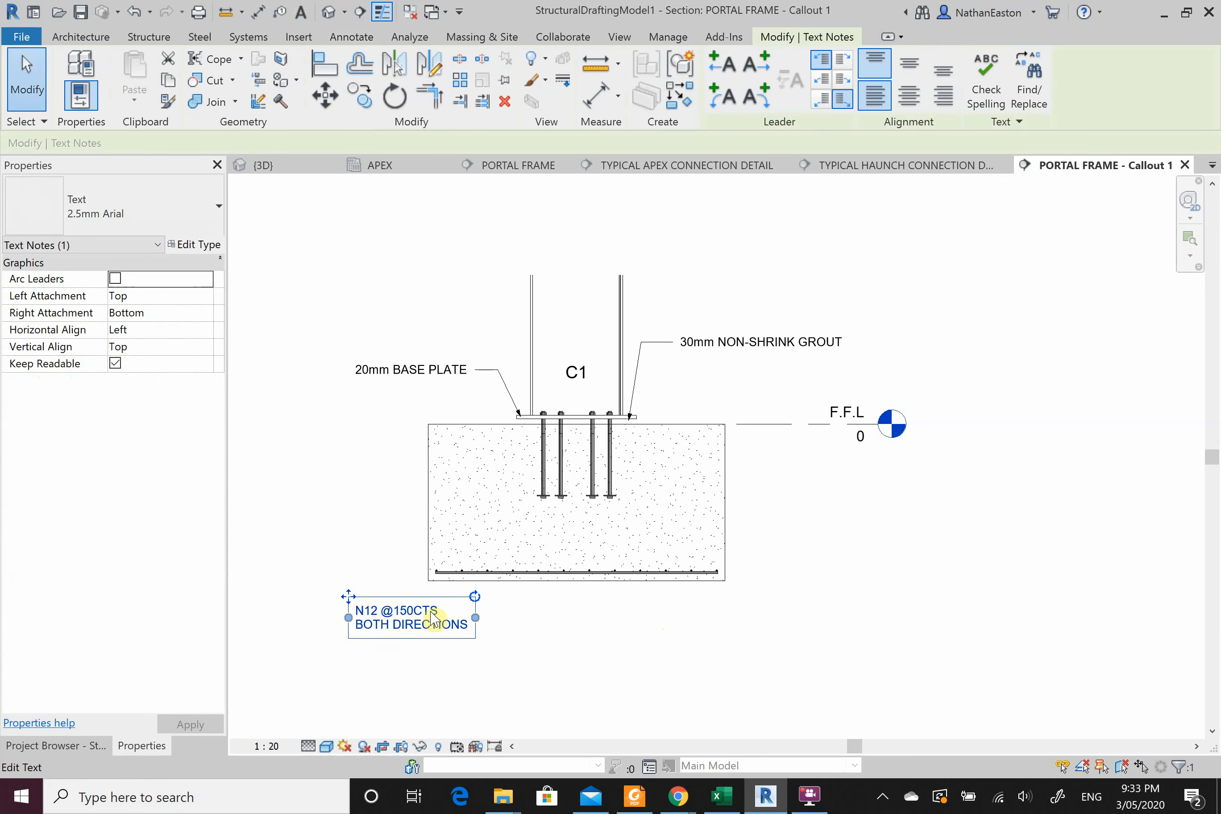
{"action": "left_click", "coordinate": [754, 73]}
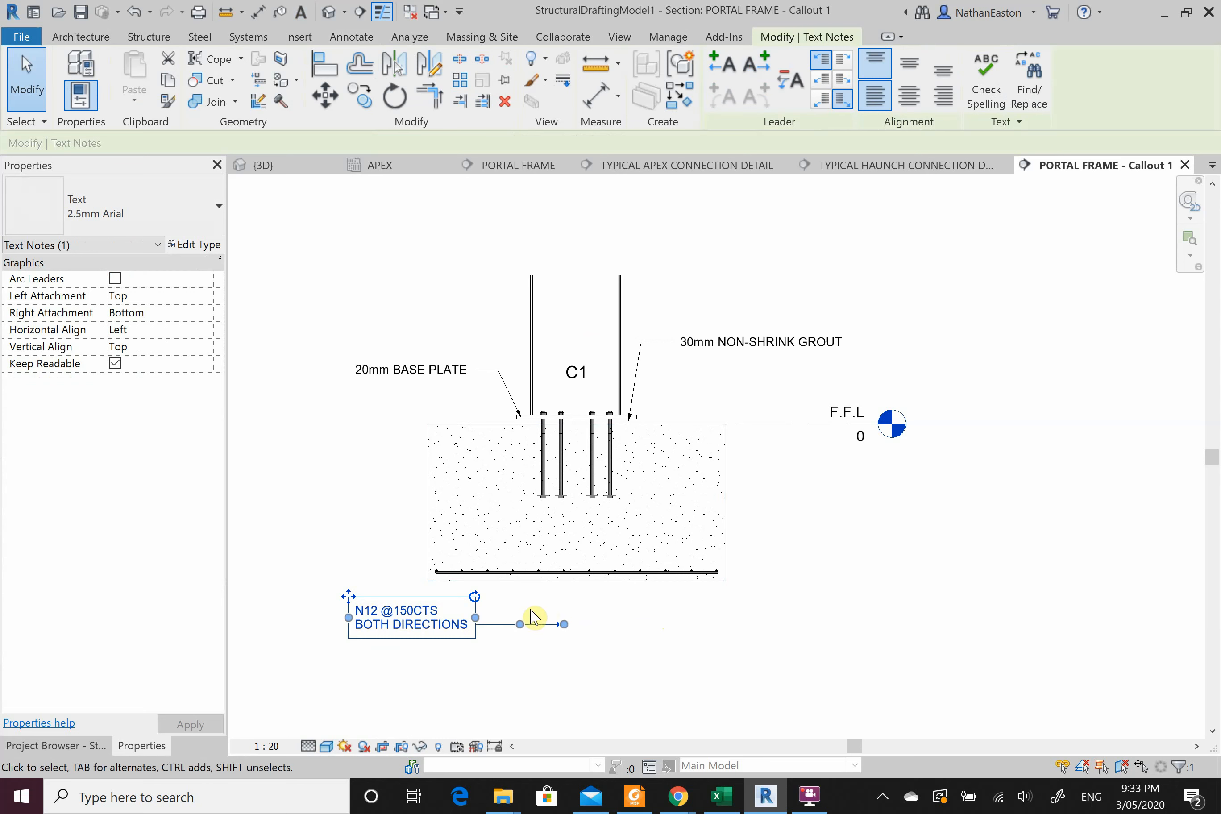
{"action": "scroll", "coordinate": [588, 630], "scroll_direction": "up", "scroll_amount": 3}
{"action": "left_click_drag", "start_coordinate": [589, 630], "coordinate": [543, 540]}
{"action": "left_click_drag", "start_coordinate": [491, 592], "coordinate": [489, 630]}
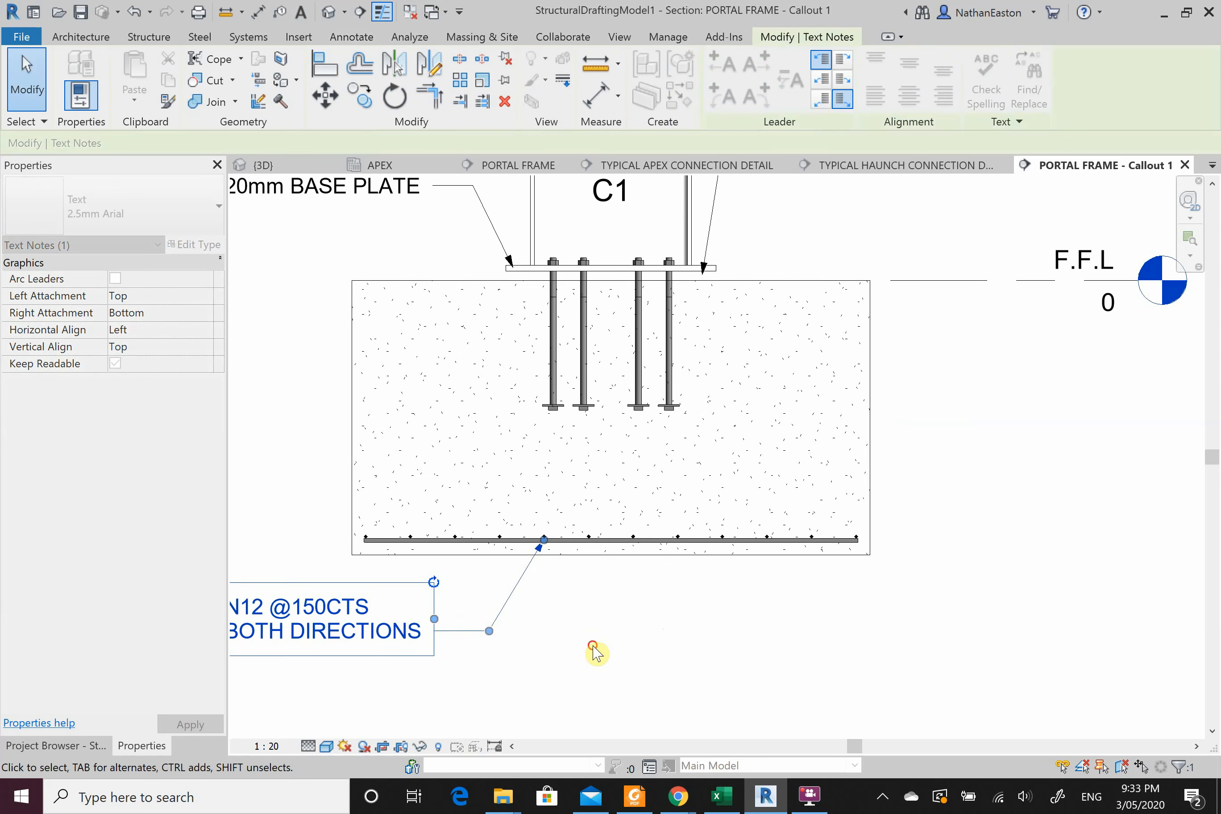
{"action": "left_click", "coordinate": [594, 648]}
{"action": "scroll", "coordinate": [431, 610], "scroll_direction": "down", "scroll_amount": 3}
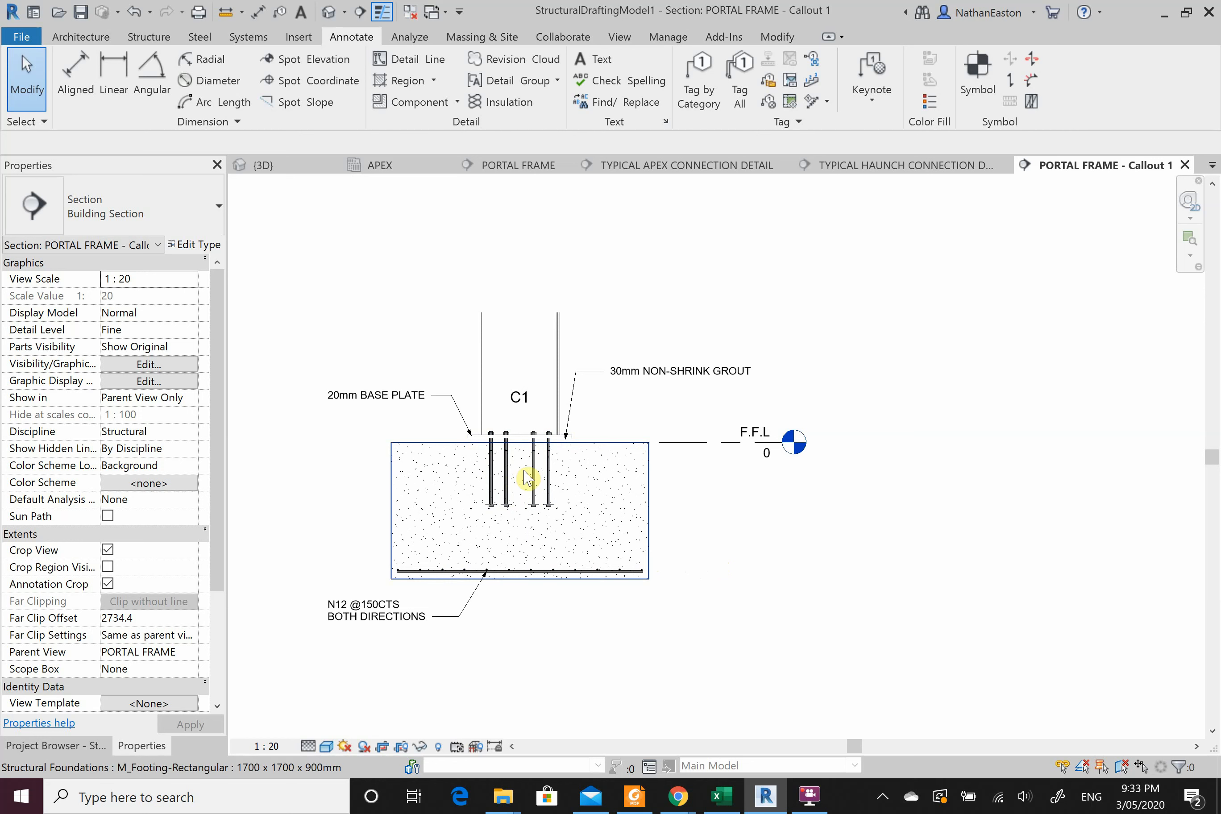
Add a 2.5mm Arial text note "4M20 4.6 H/D BOLTS" at the left side of the footing.
{"action": "scroll", "coordinate": [882, 479], "scroll_direction": "down", "scroll_amount": 1}
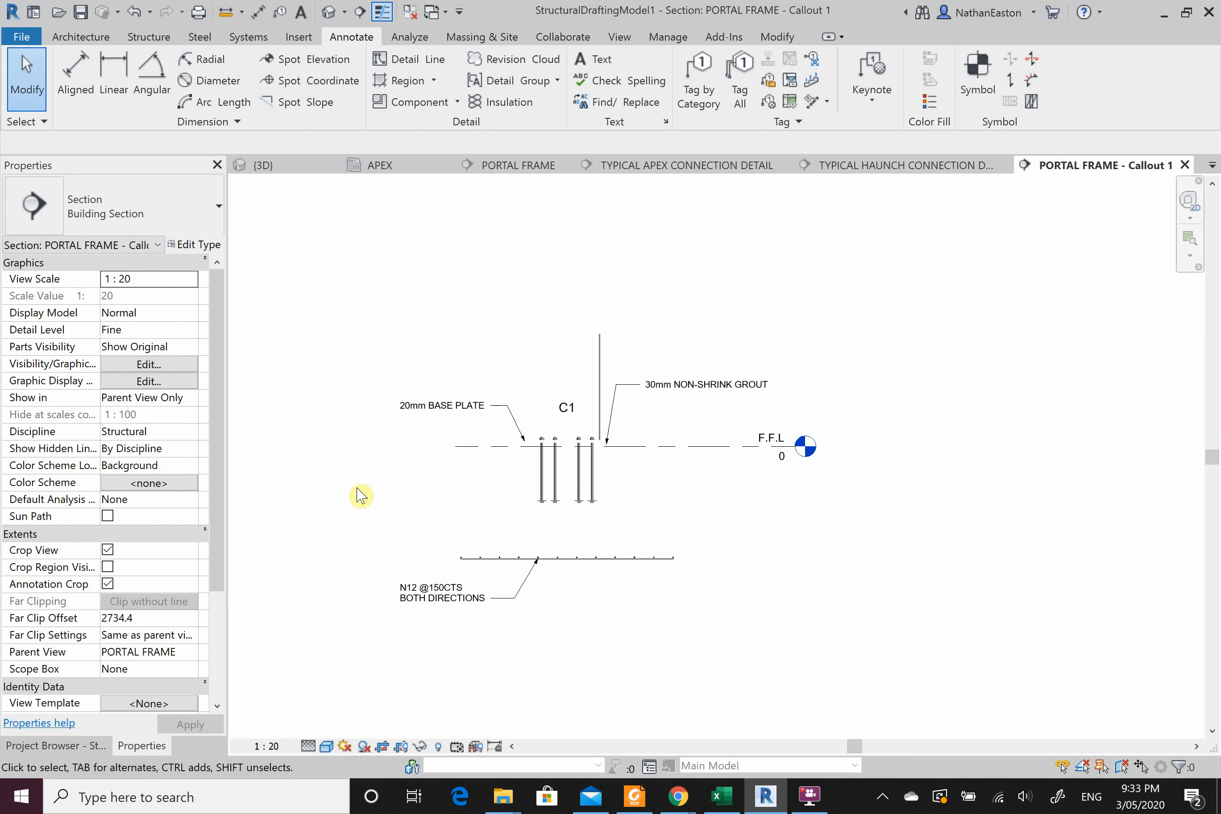
{"action": "scroll", "coordinate": [361, 495], "scroll_direction": "up", "scroll_amount": 1}
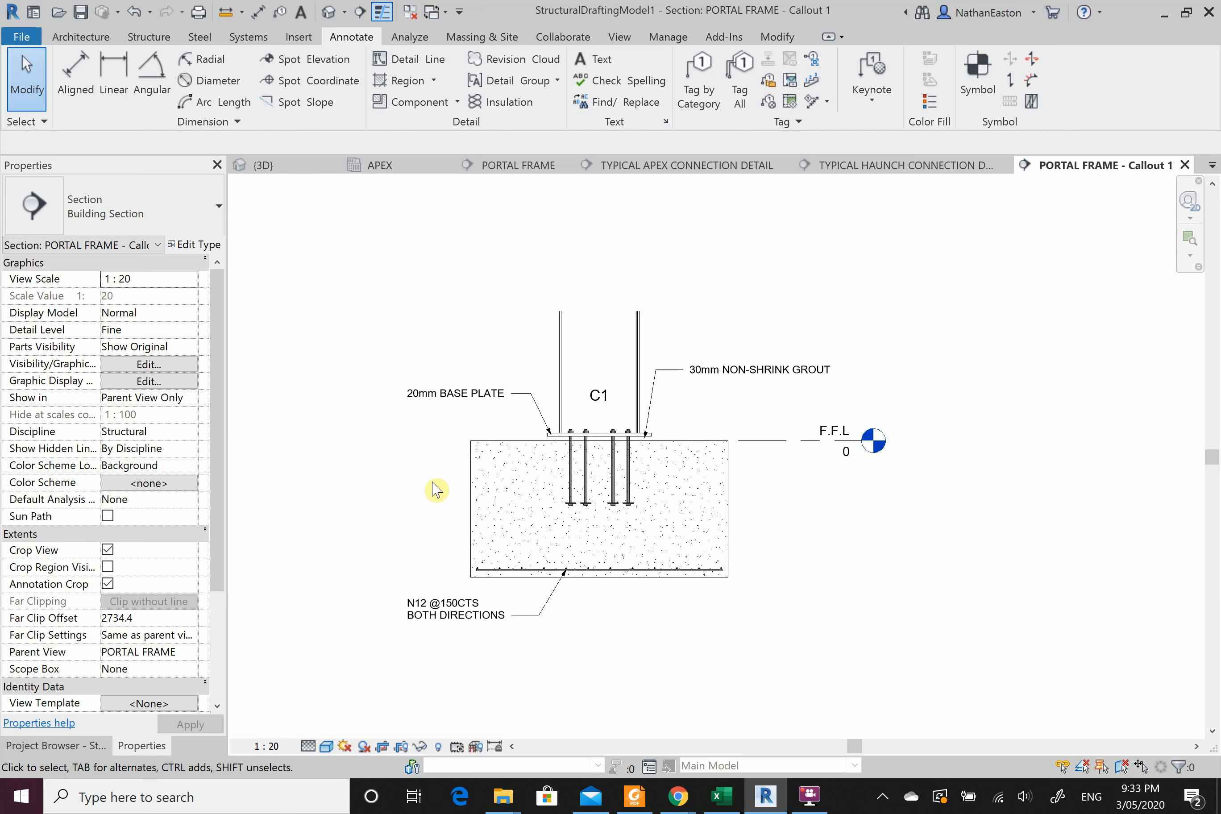
{"action": "key", "text": "t"}
{"action": "key", "text": "x"}
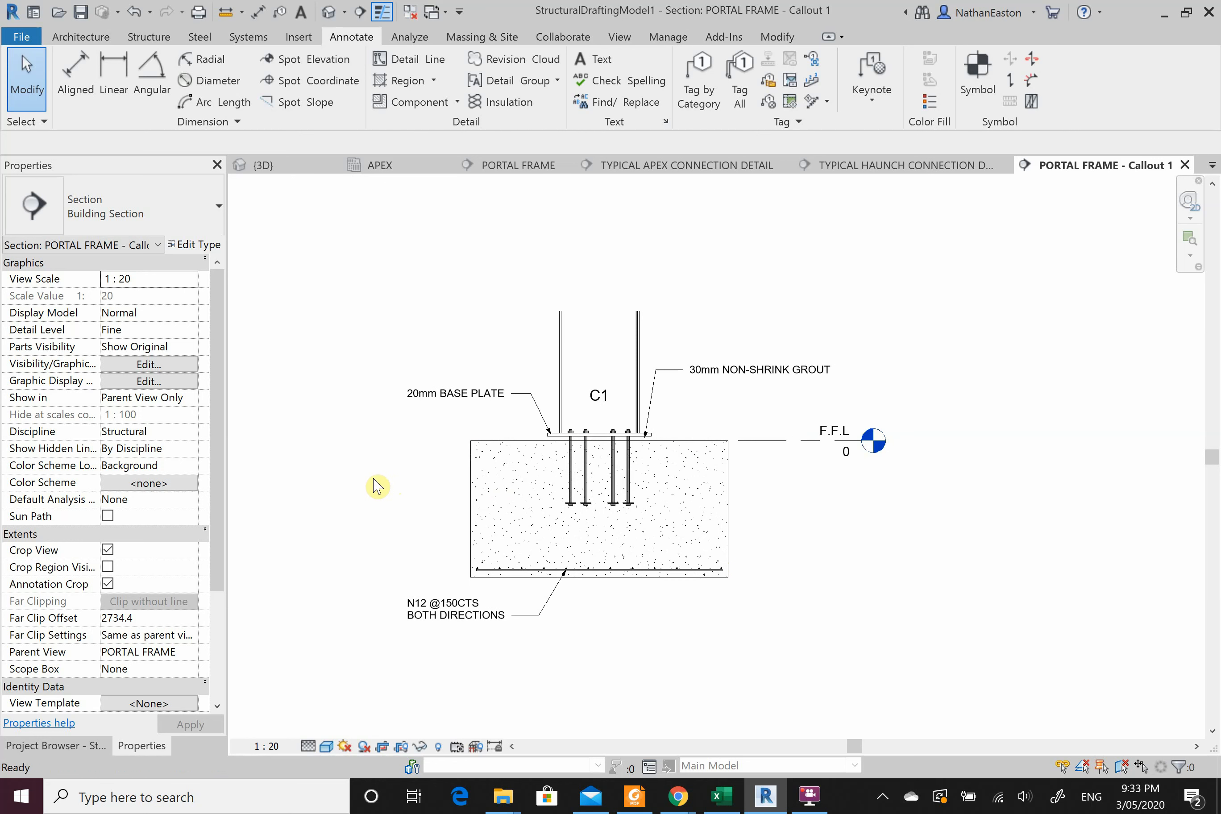
{"action": "left_click", "coordinate": [368, 482]}
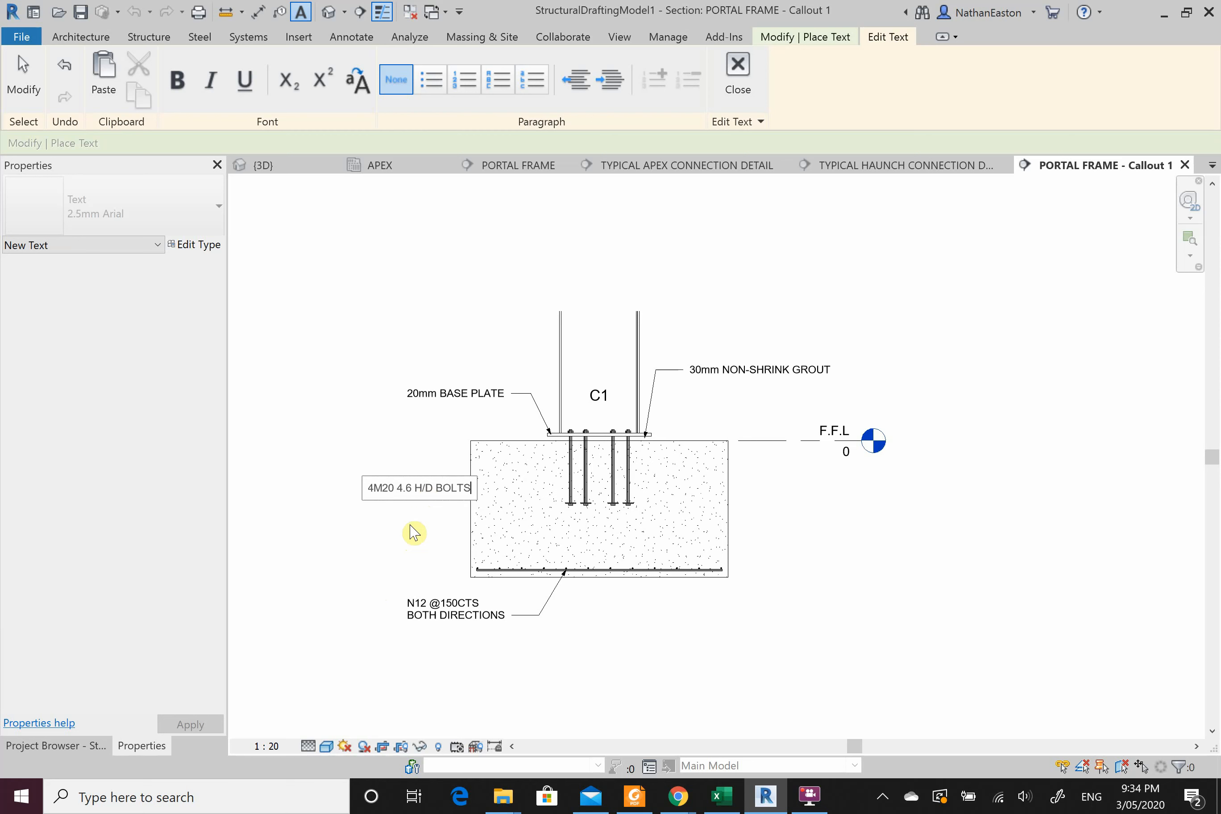
{"action": "left_click", "coordinate": [405, 540]}
{"action": "key", "text": "Escape"}
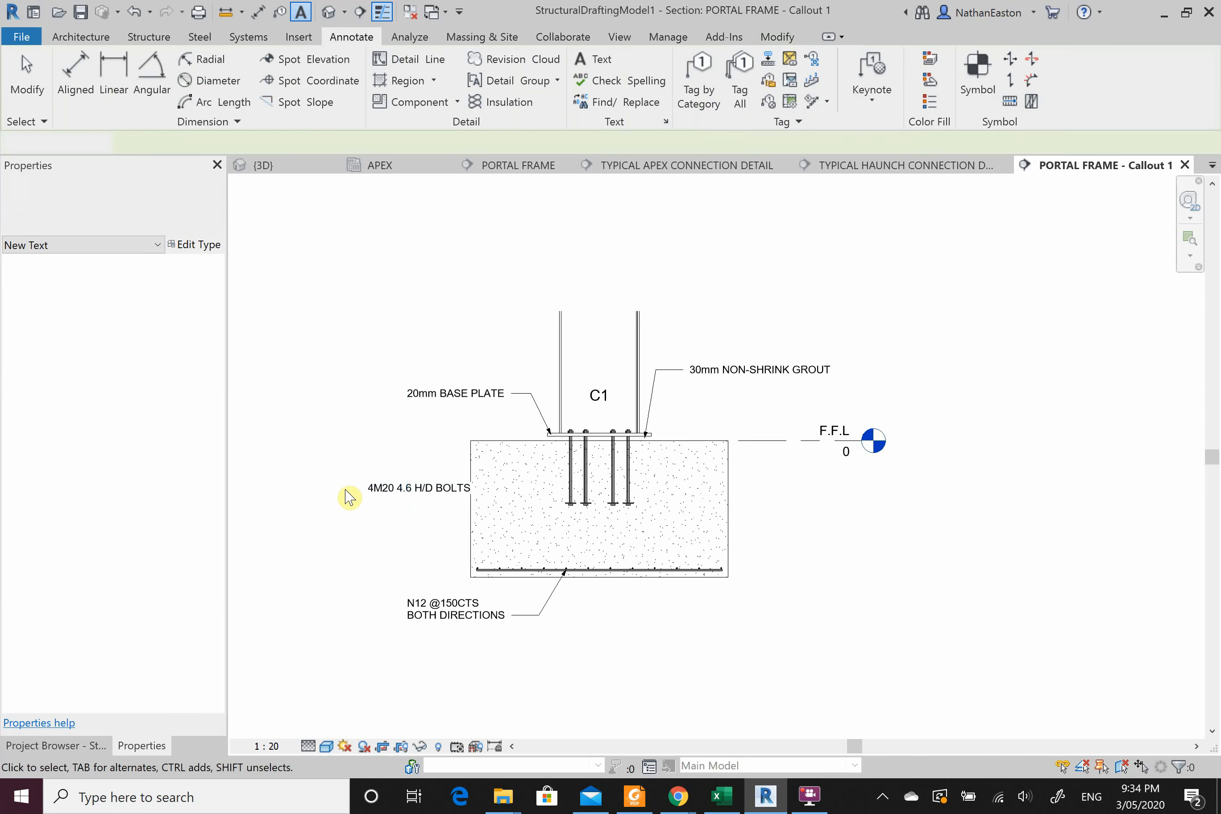
Move the "4M20 4.6 H/D BOLTS" note left and slightly down so it clears the footing.
{"action": "scroll", "coordinate": [348, 491], "scroll_direction": "up", "scroll_amount": 2}
{"action": "left_click", "coordinate": [382, 469]}
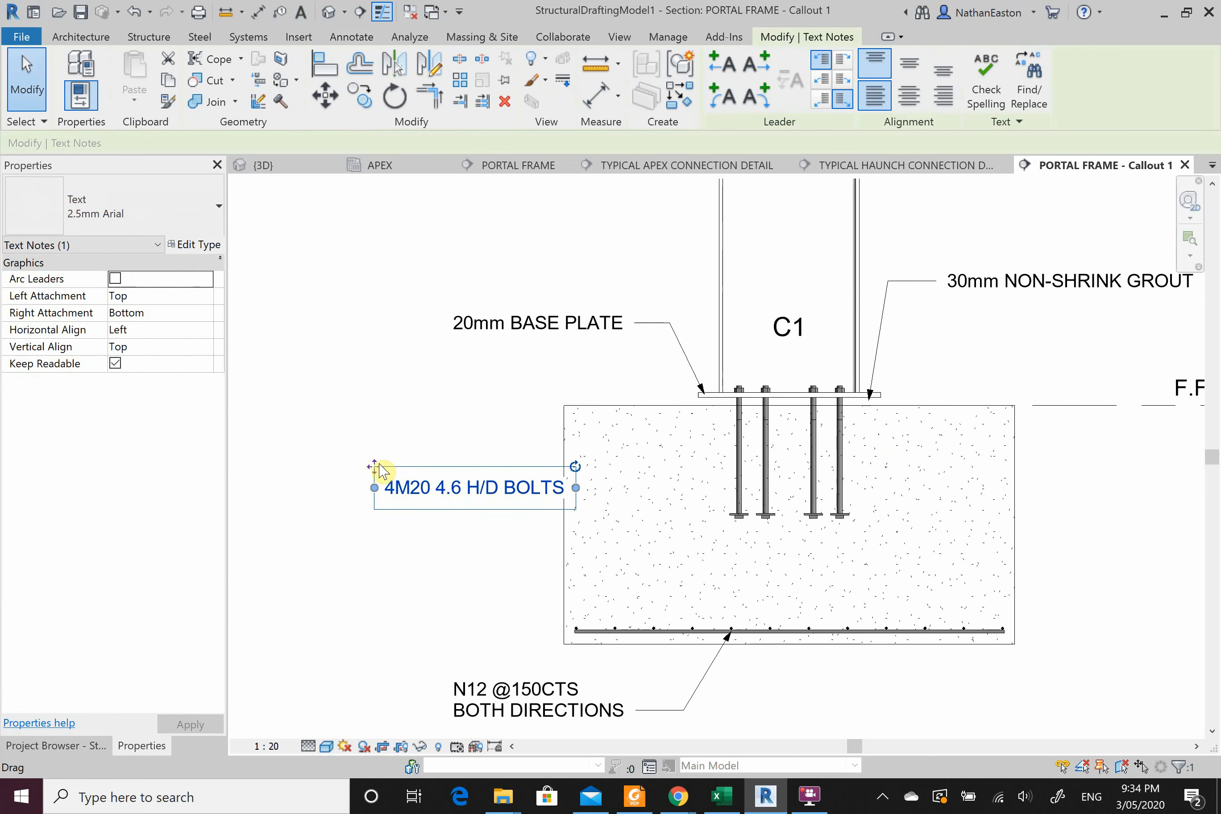
{"action": "left_click_drag", "start_coordinate": [375, 467], "coordinate": [315, 433]}
{"action": "left_click_drag", "start_coordinate": [314, 433], "coordinate": [300, 510]}
{"action": "left_click", "coordinate": [352, 425]}
Add a right leader to the bolts note, ending at the leftmost anchor bolt, with its elbow level with the text.
{"action": "left_click", "coordinate": [415, 532]}
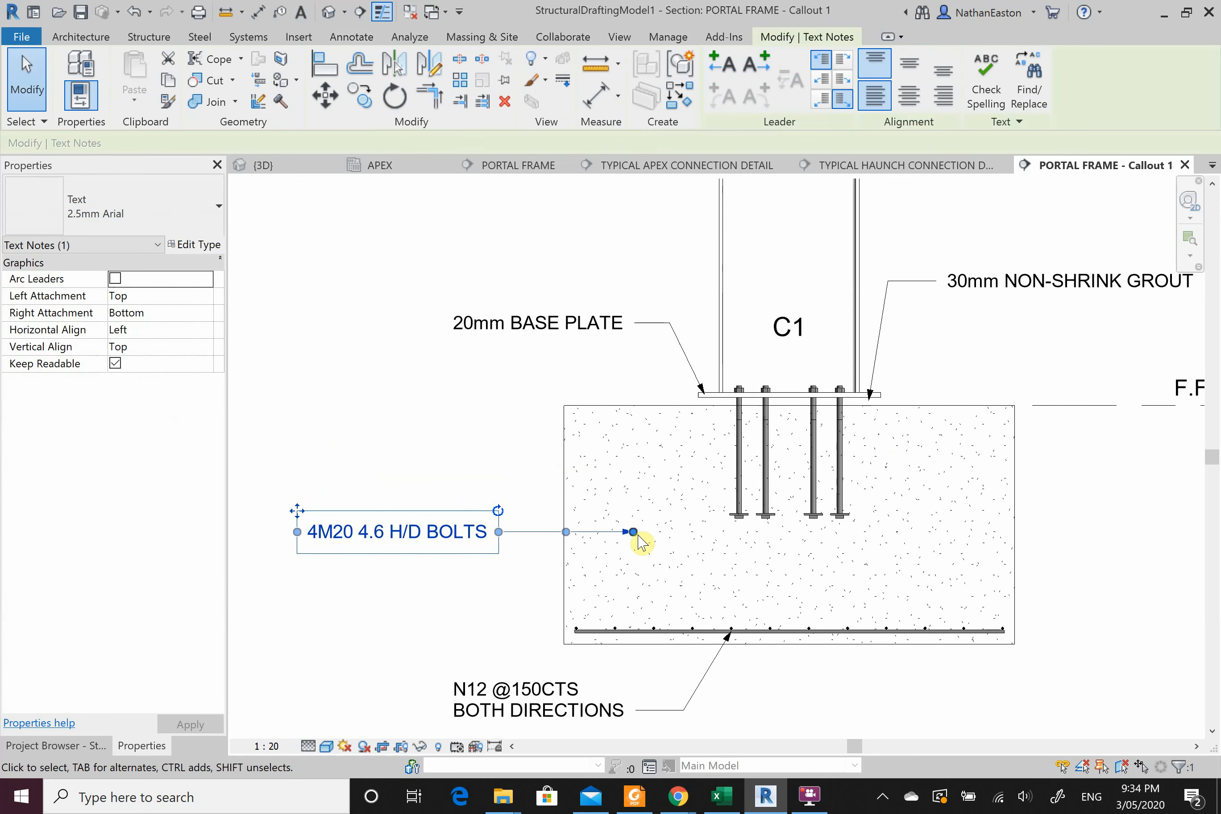
{"action": "left_click_drag", "start_coordinate": [634, 533], "coordinate": [736, 437]}
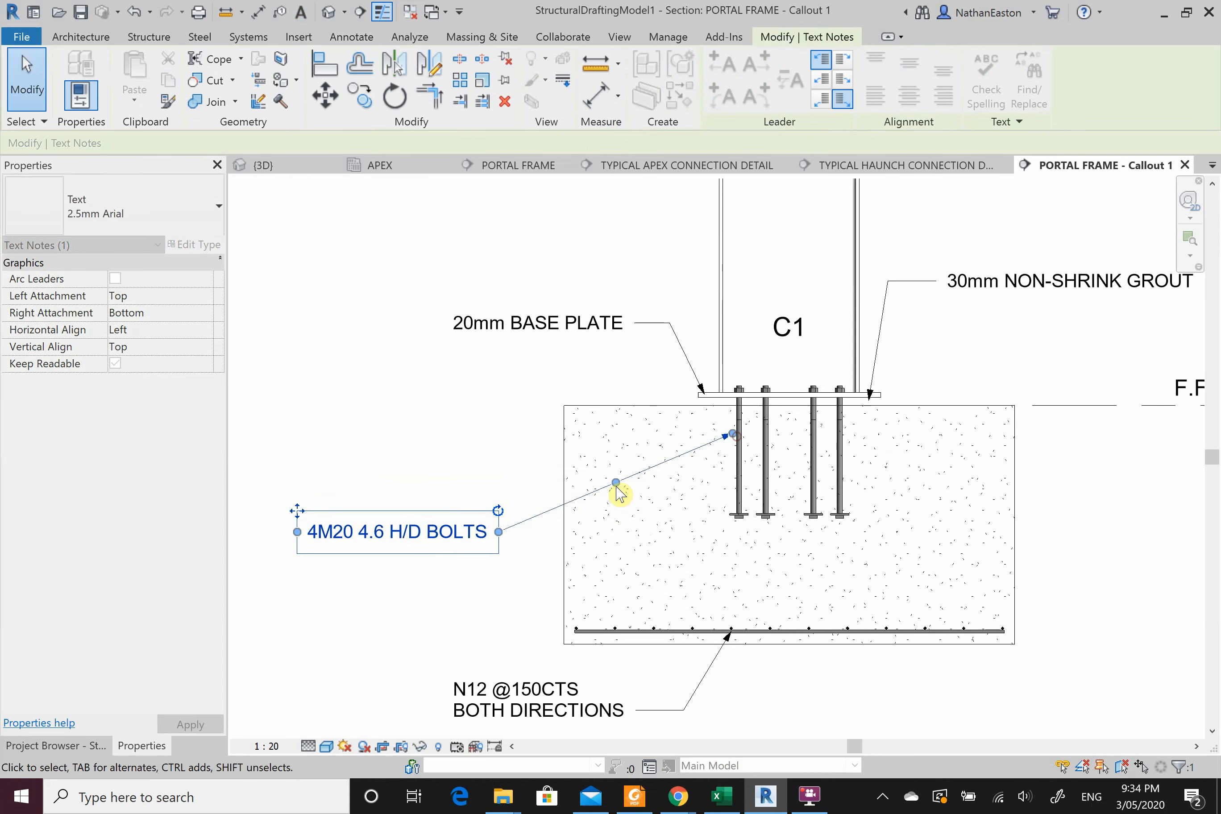
{"action": "left_click_drag", "start_coordinate": [617, 483], "coordinate": [615, 532]}
{"action": "left_click", "coordinate": [474, 437]}
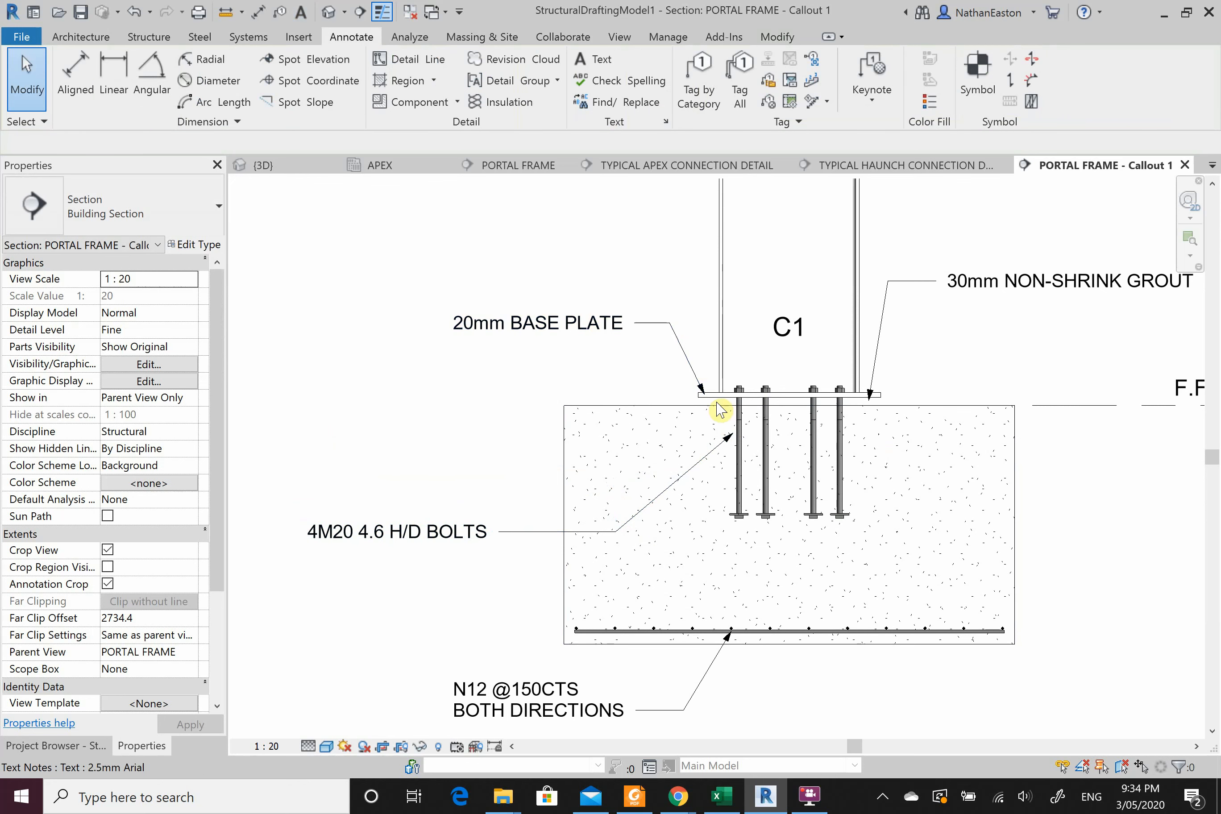
{"action": "scroll", "coordinate": [402, 400], "scroll_direction": "down", "scroll_amount": 2}
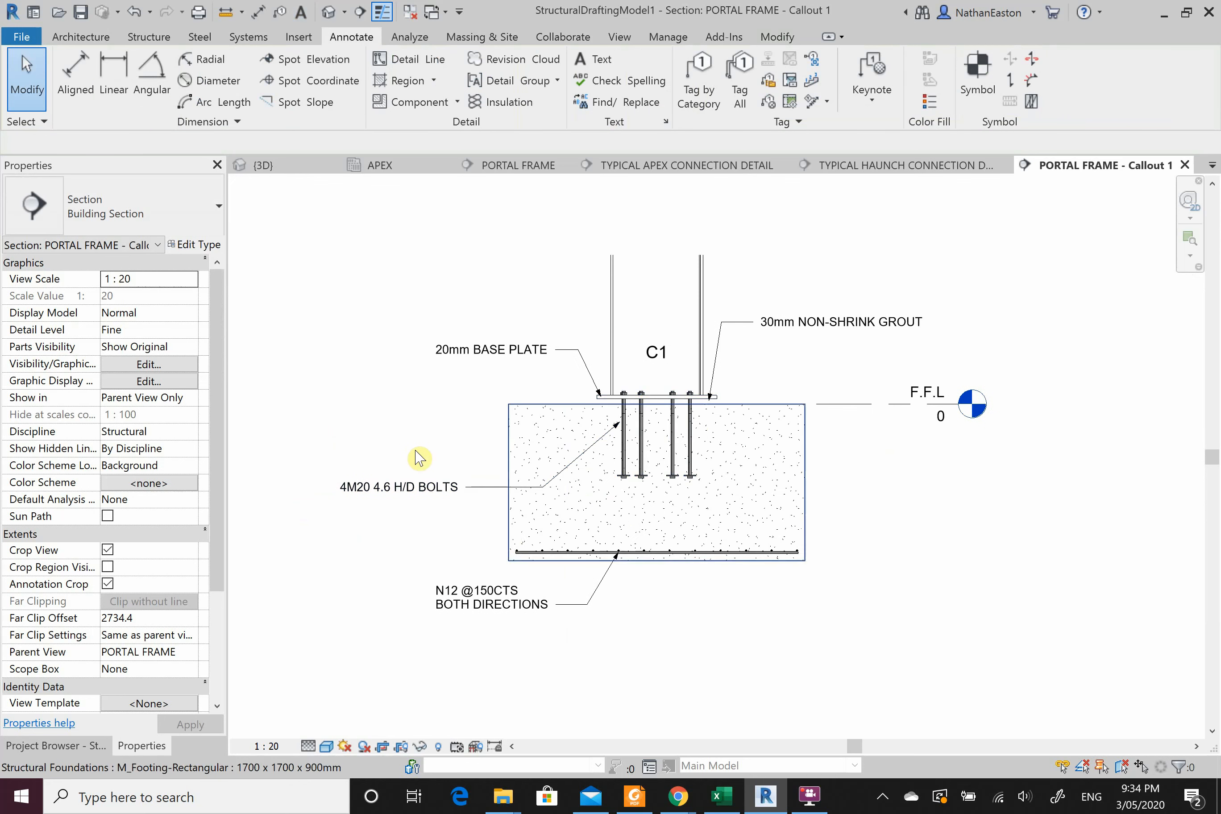
{"action": "scroll", "coordinate": [451, 415], "scroll_direction": "down", "scroll_amount": 2}
{"action": "scroll", "coordinate": [735, 443], "scroll_direction": "up", "scroll_amount": 1}
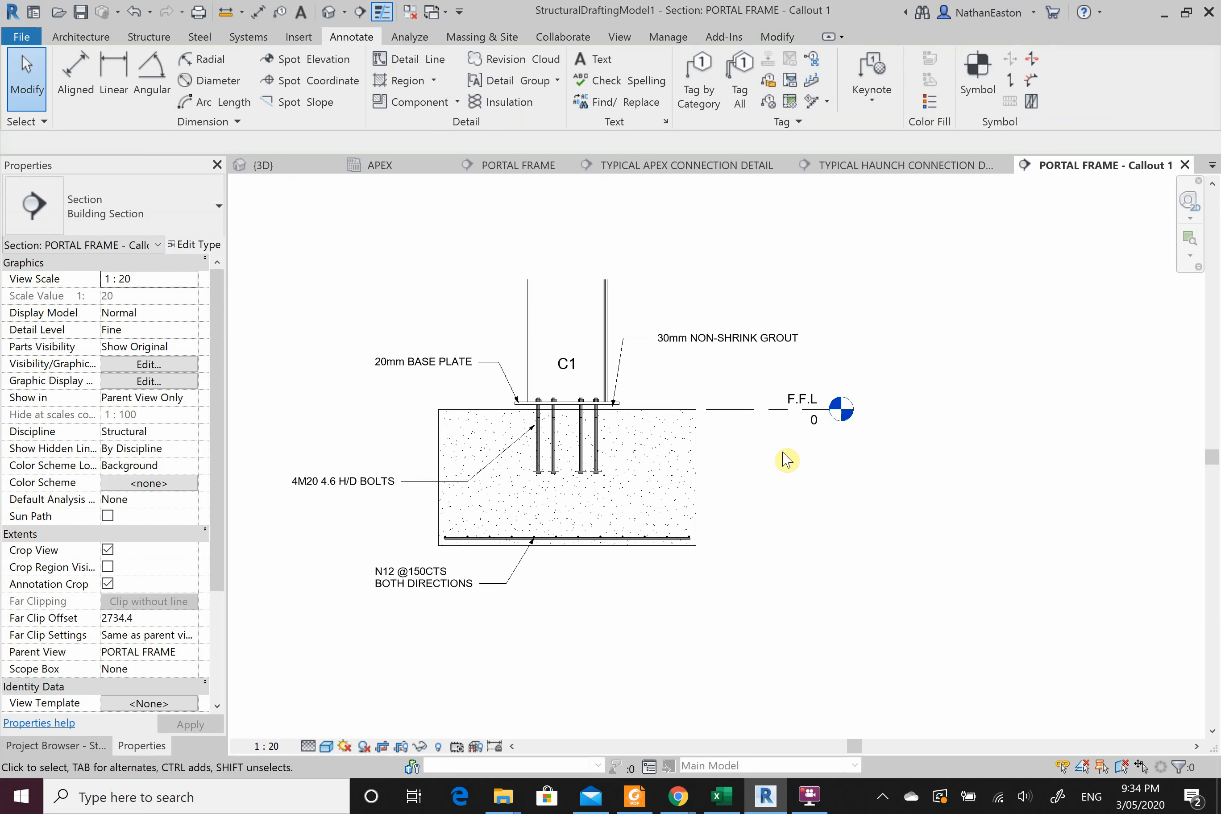
{"action": "scroll", "coordinate": [785, 473], "scroll_direction": "up", "scroll_amount": 1}
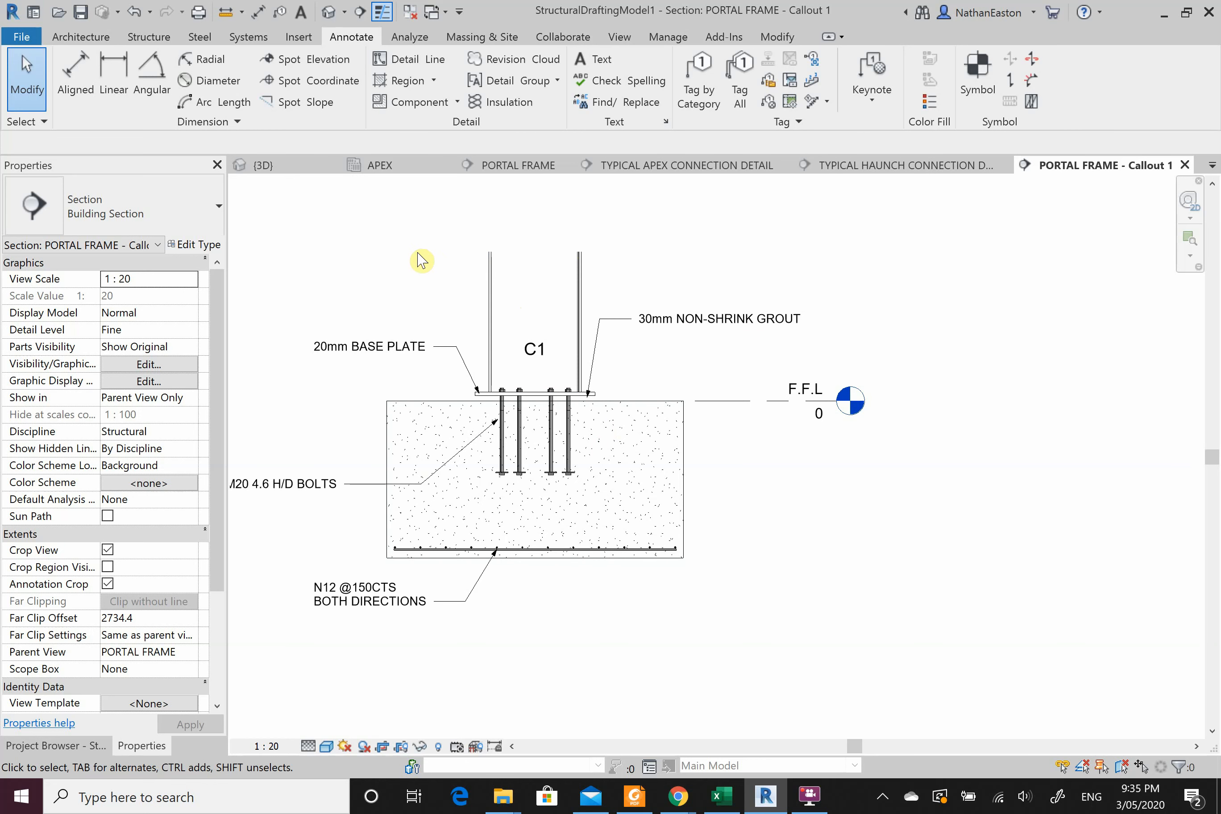
{"action": "scroll", "coordinate": [712, 558], "scroll_direction": "down", "scroll_amount": 1}
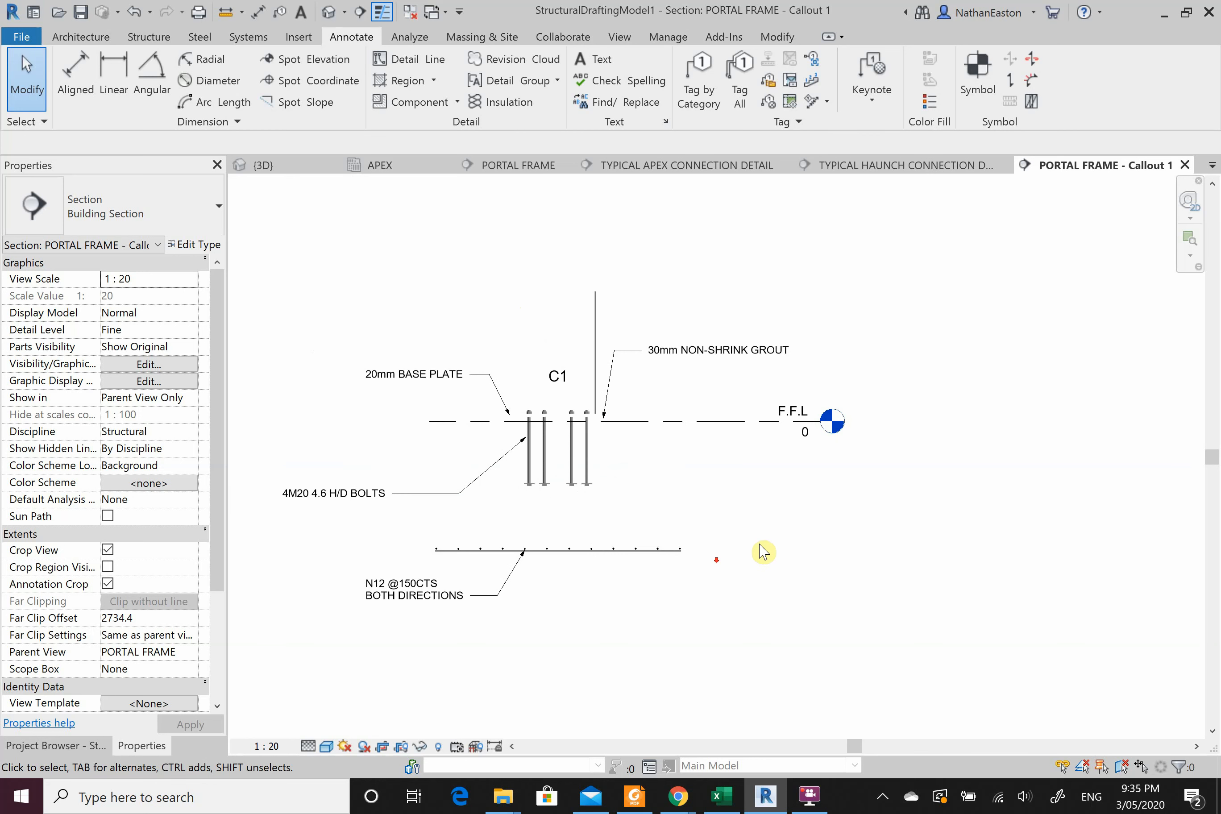
{"action": "scroll", "coordinate": [761, 543], "scroll_direction": "up", "scroll_amount": 1}
{"action": "key", "text": "t"}
{"action": "key", "text": "x"}
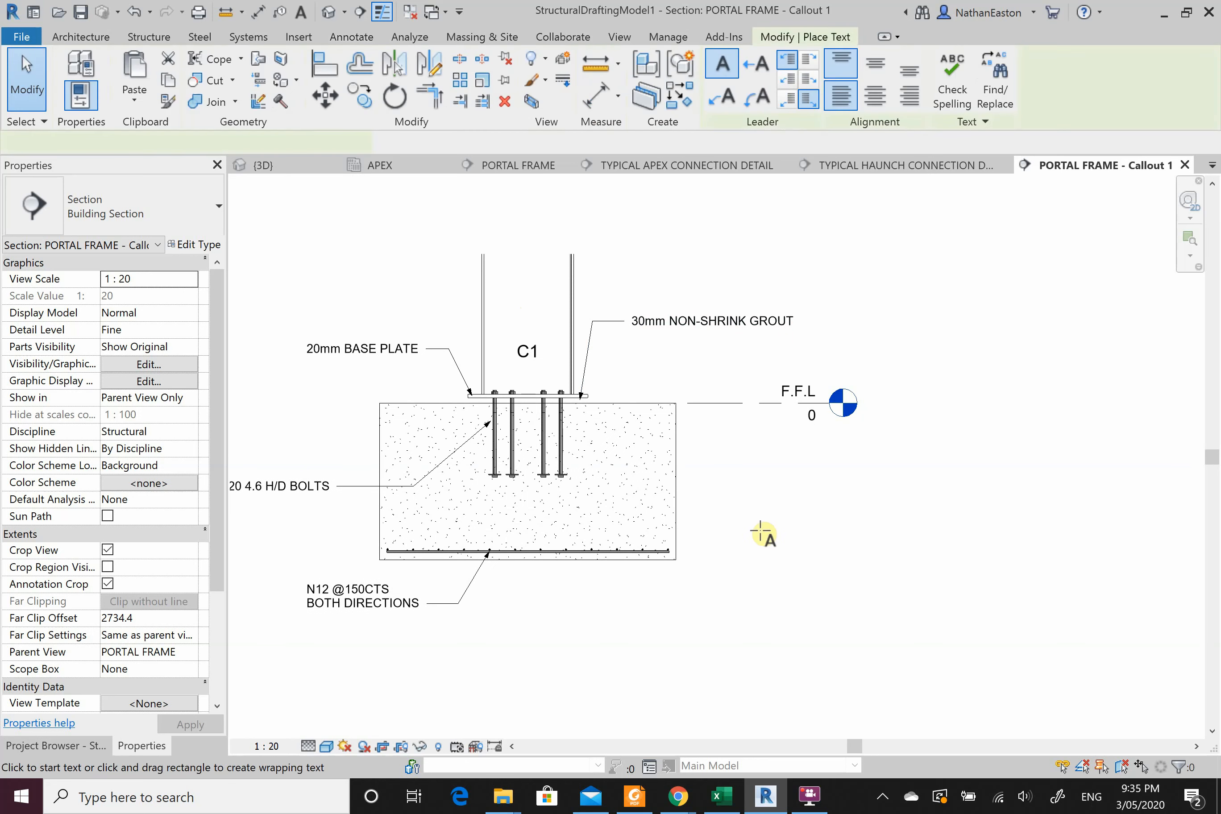
{"action": "left_click", "coordinate": [740, 542]}
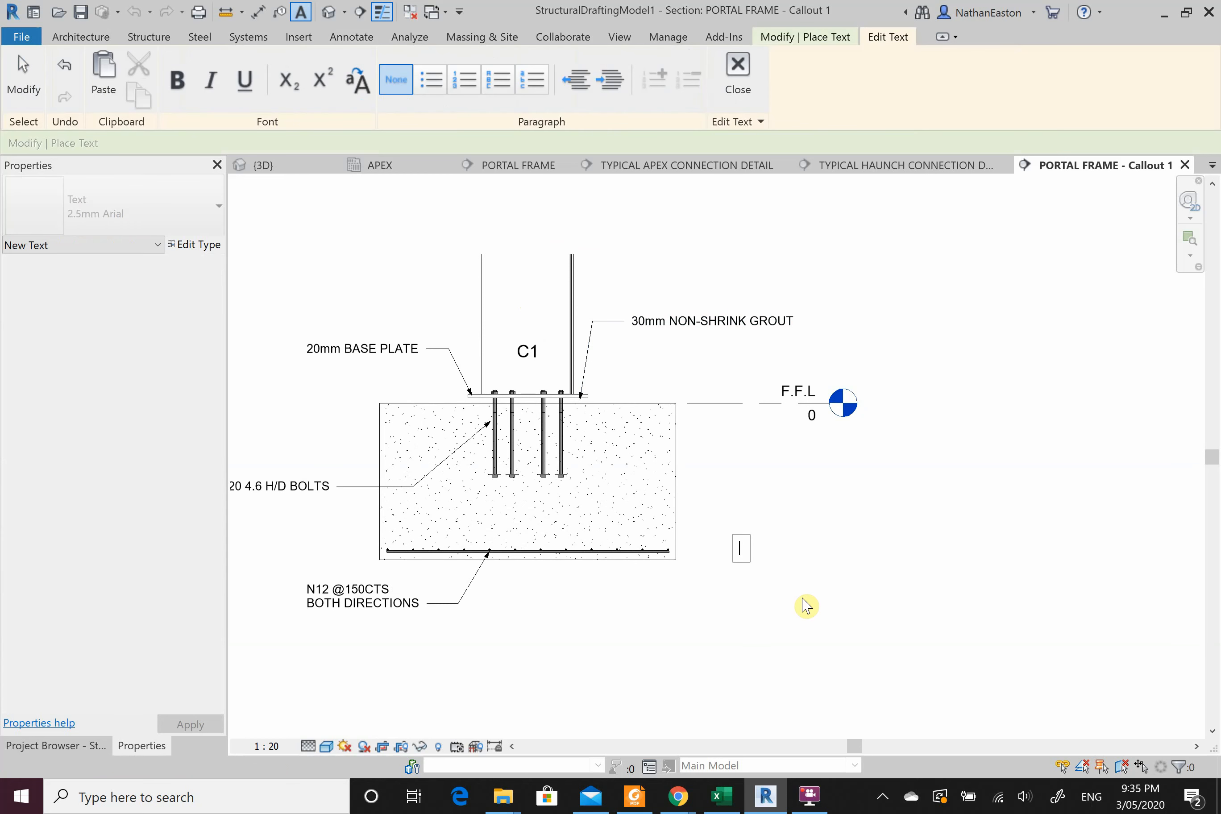
{"action": "key", "text": "Escape"}
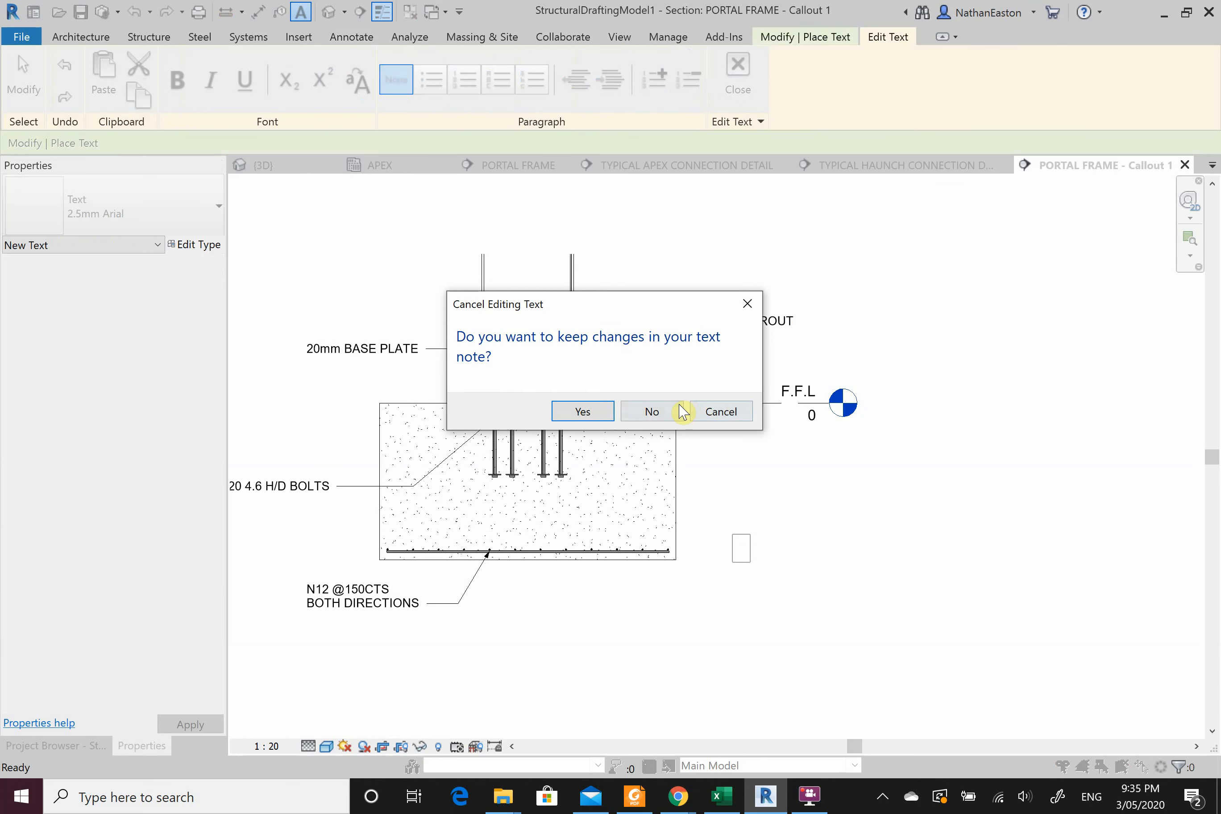
{"action": "left_click", "coordinate": [651, 411]}
{"action": "key", "text": "Escape"}
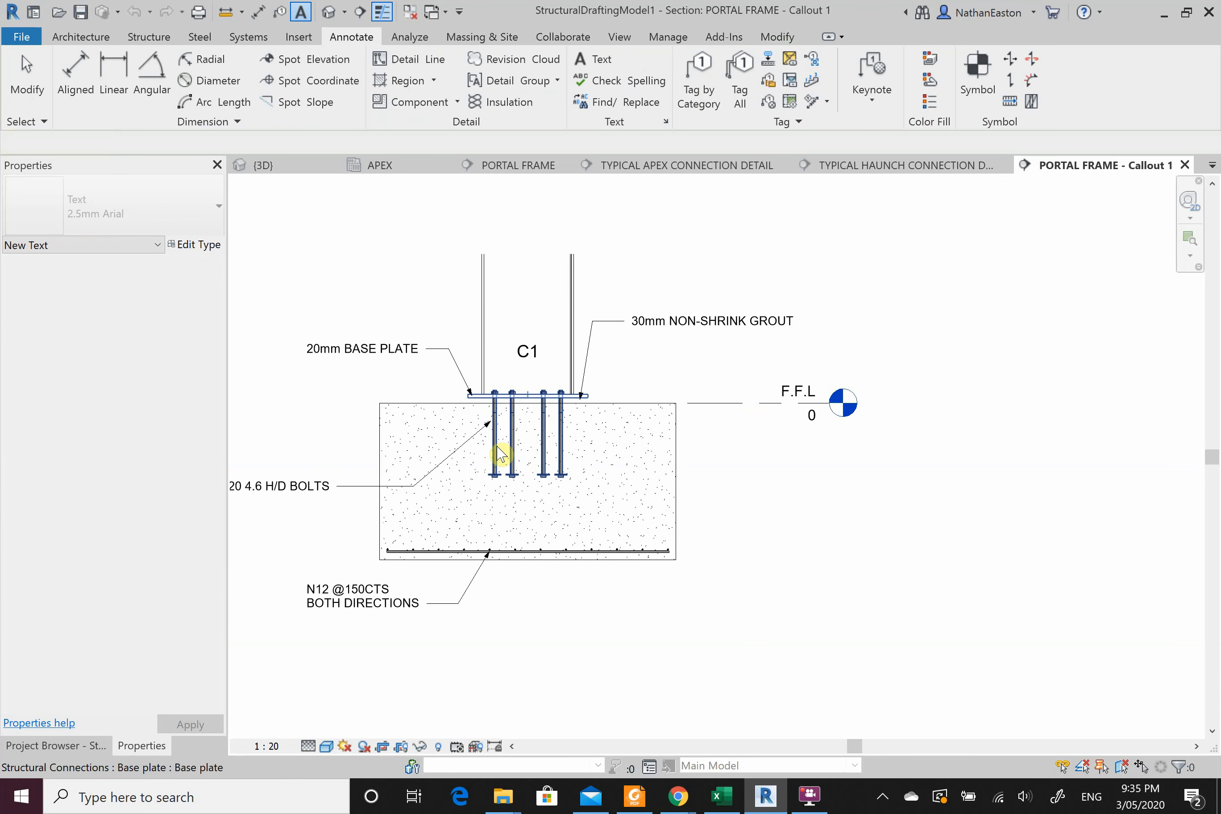
Check the leftmost anchor bolt's grade and diameter, and the type size of the rectangular footing.
{"action": "key", "text": "Escape"}
{"action": "left_click", "coordinate": [497, 454]}
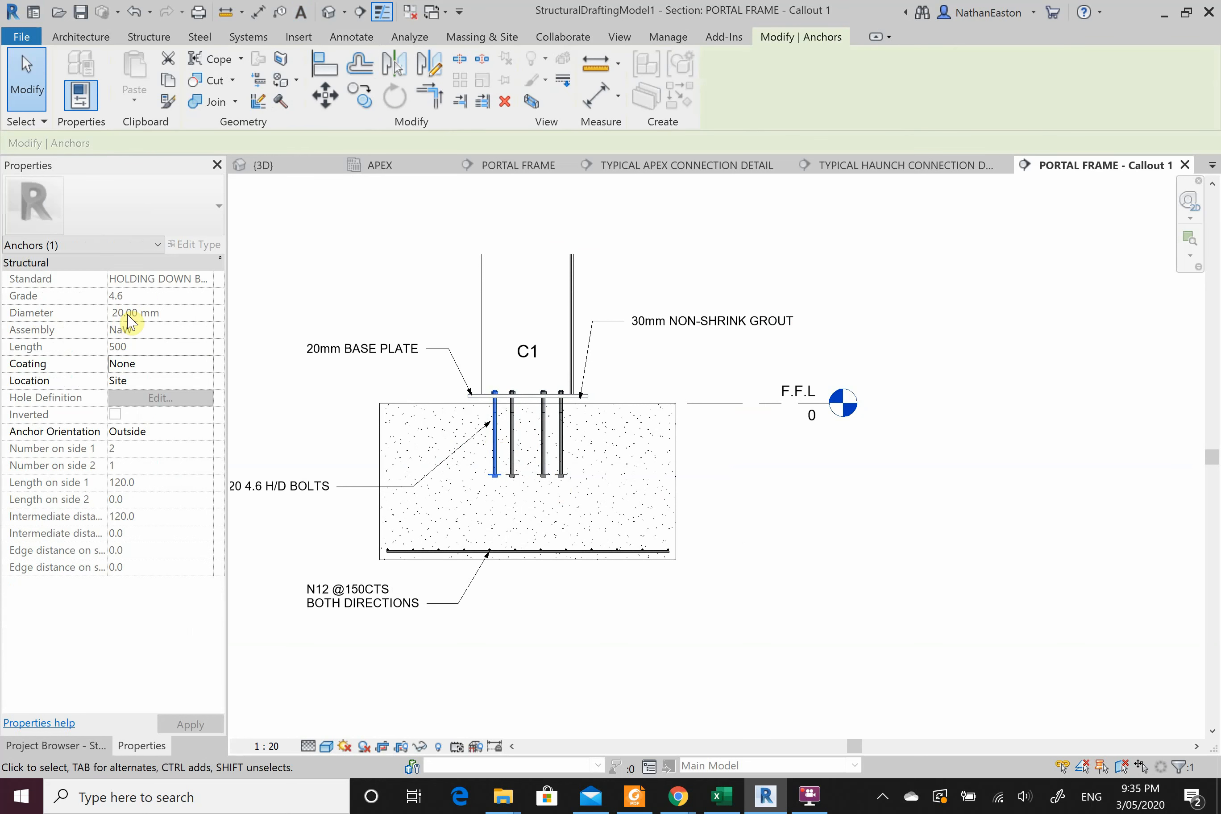
{"action": "left_click", "coordinate": [790, 573]}
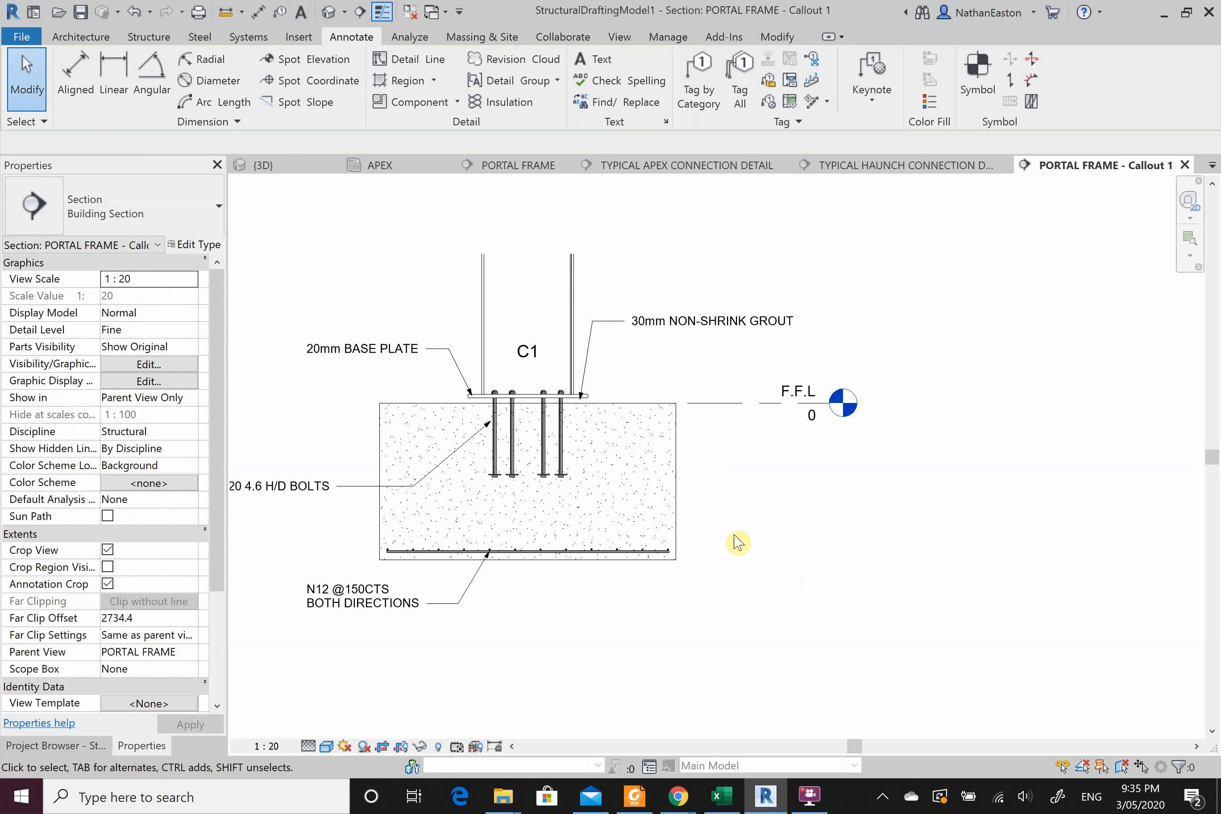
{"action": "left_click", "coordinate": [682, 488]}
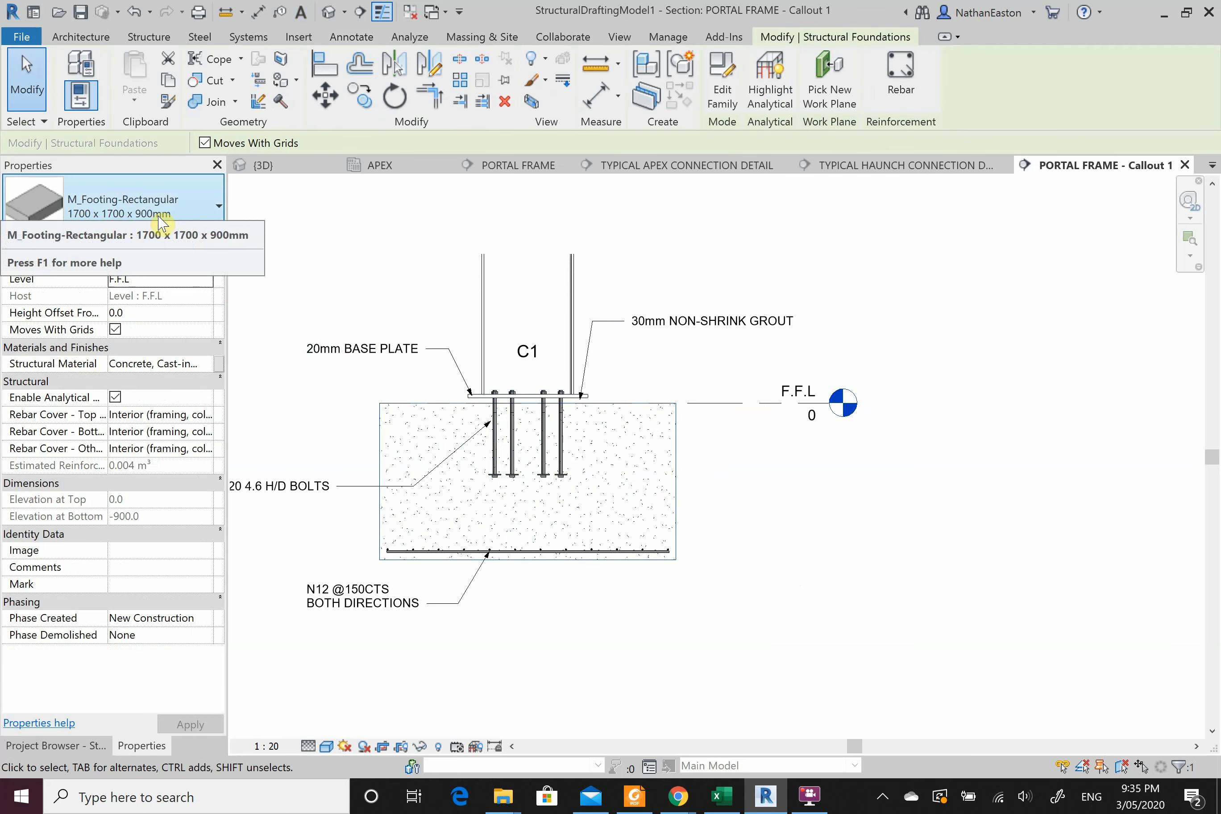
{"action": "left_click", "coordinate": [743, 512]}
Add a two-line 2.5mm Arial text note "1700x1700x900 PAD FOOTING" to the right of the footing.
{"action": "key", "text": "t"}
{"action": "key", "text": "x"}
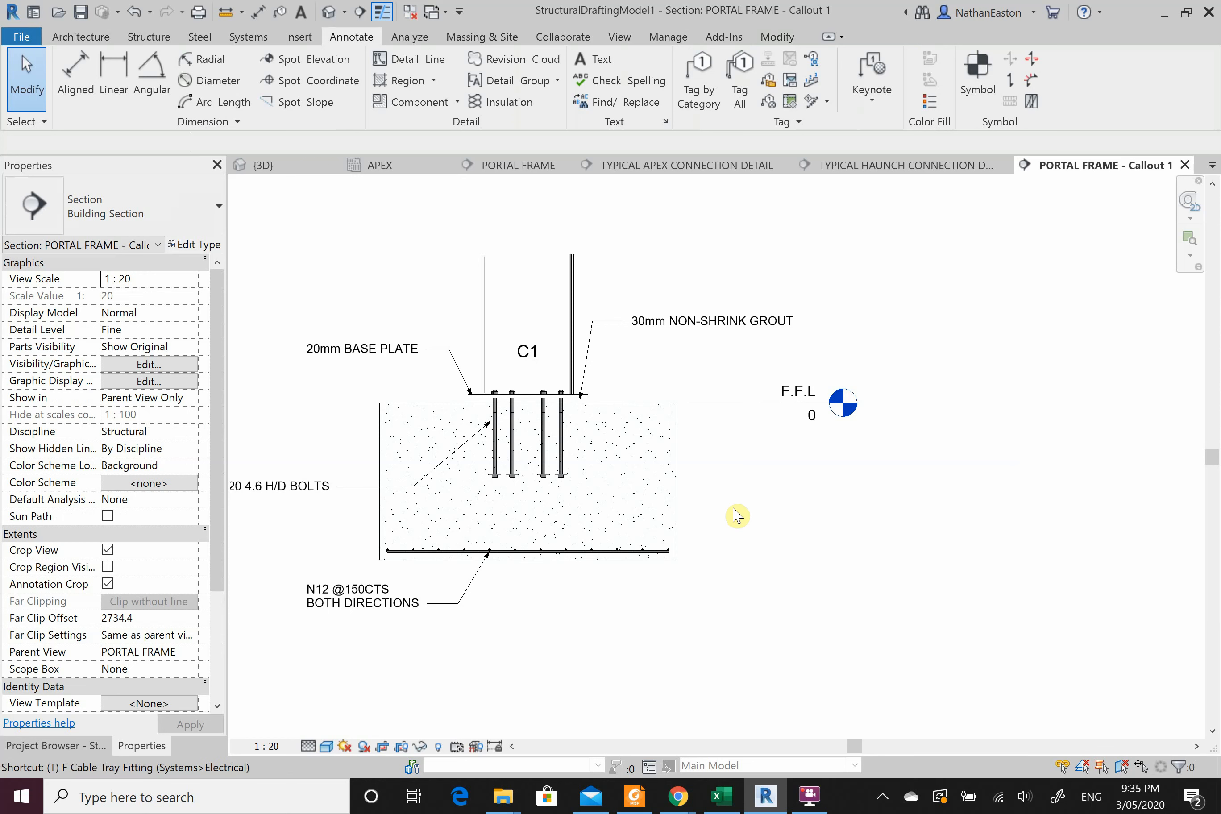
{"action": "left_click", "coordinate": [734, 540]}
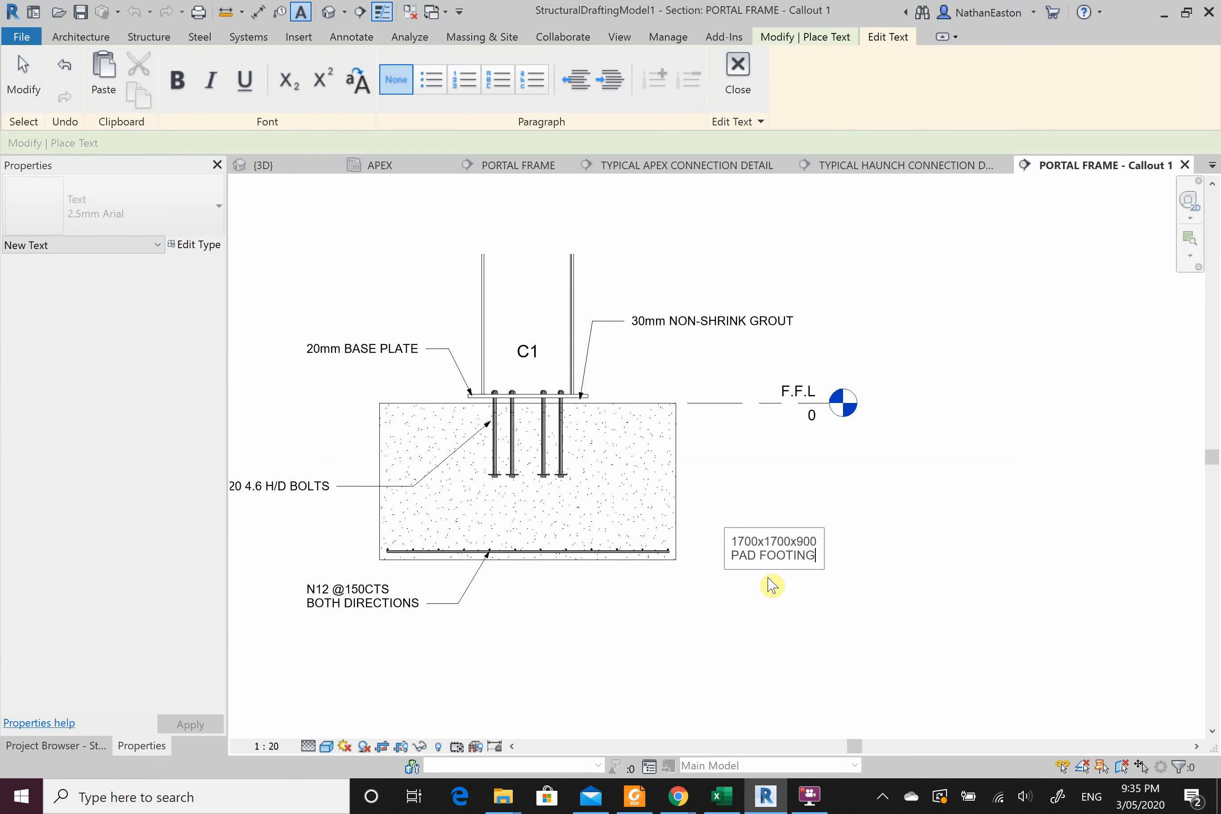
{"action": "left_click", "coordinate": [886, 558]}
{"action": "key", "text": "Escape"}
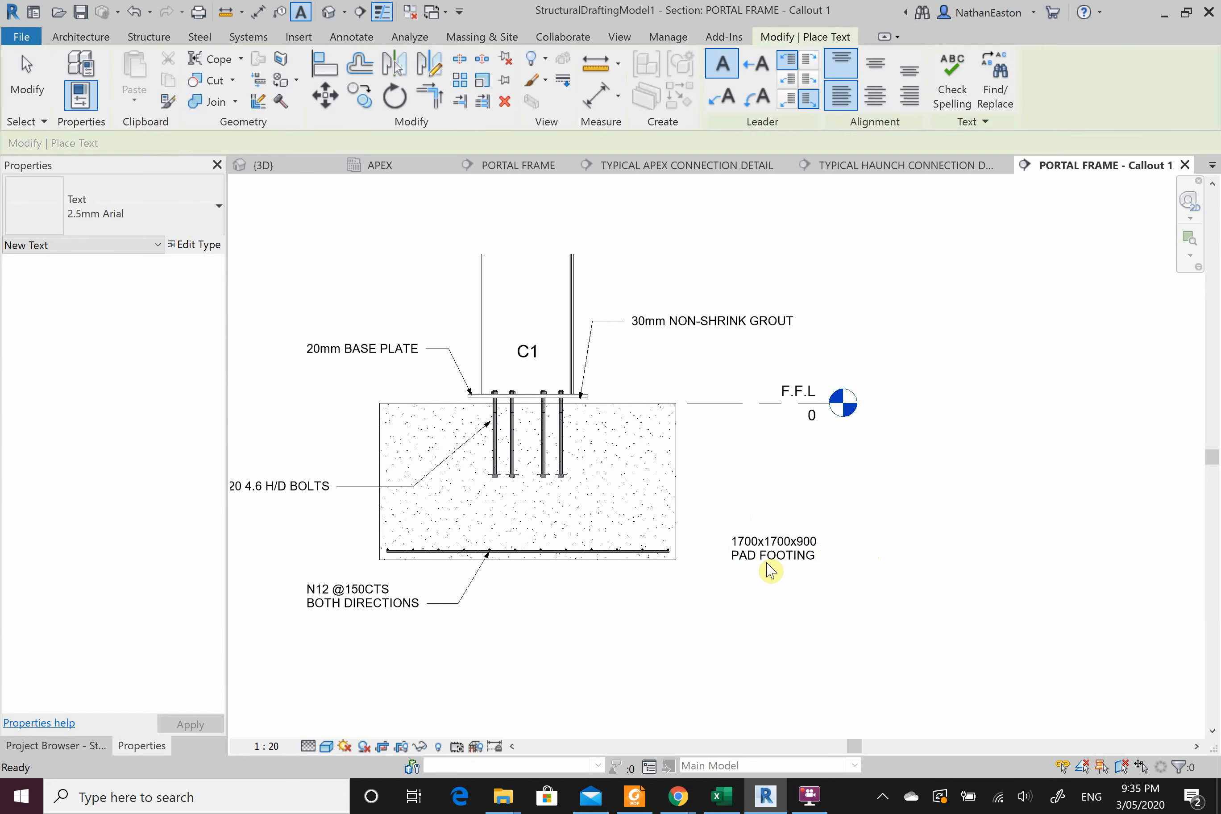
Add a left leader to the pad footing note, ending just inside the footing's right edge, with its elbow beside the text.
{"action": "left_click", "coordinate": [776, 535]}
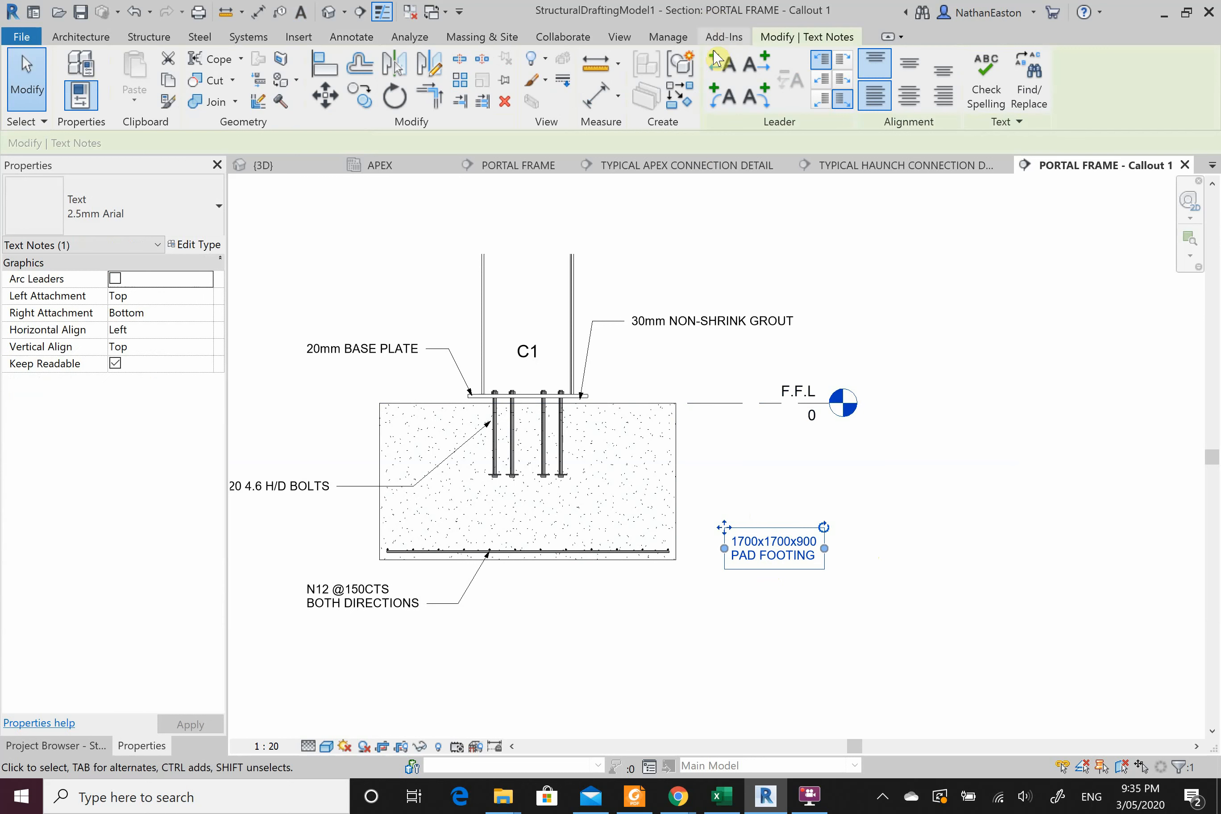
{"action": "left_click", "coordinate": [715, 91]}
{"action": "mouse_move", "coordinate": [636, 540]}
{"action": "left_mouse_down"}
{"action": "mouse_move", "coordinate": [663, 485]}
{"action": "mouse_move", "coordinate": [693, 549]}
{"action": "left_mouse_up"}
{"action": "left_click", "coordinate": [766, 454]}
{"action": "scroll", "coordinate": [771, 683], "scroll_direction": "down", "scroll_amount": 1}
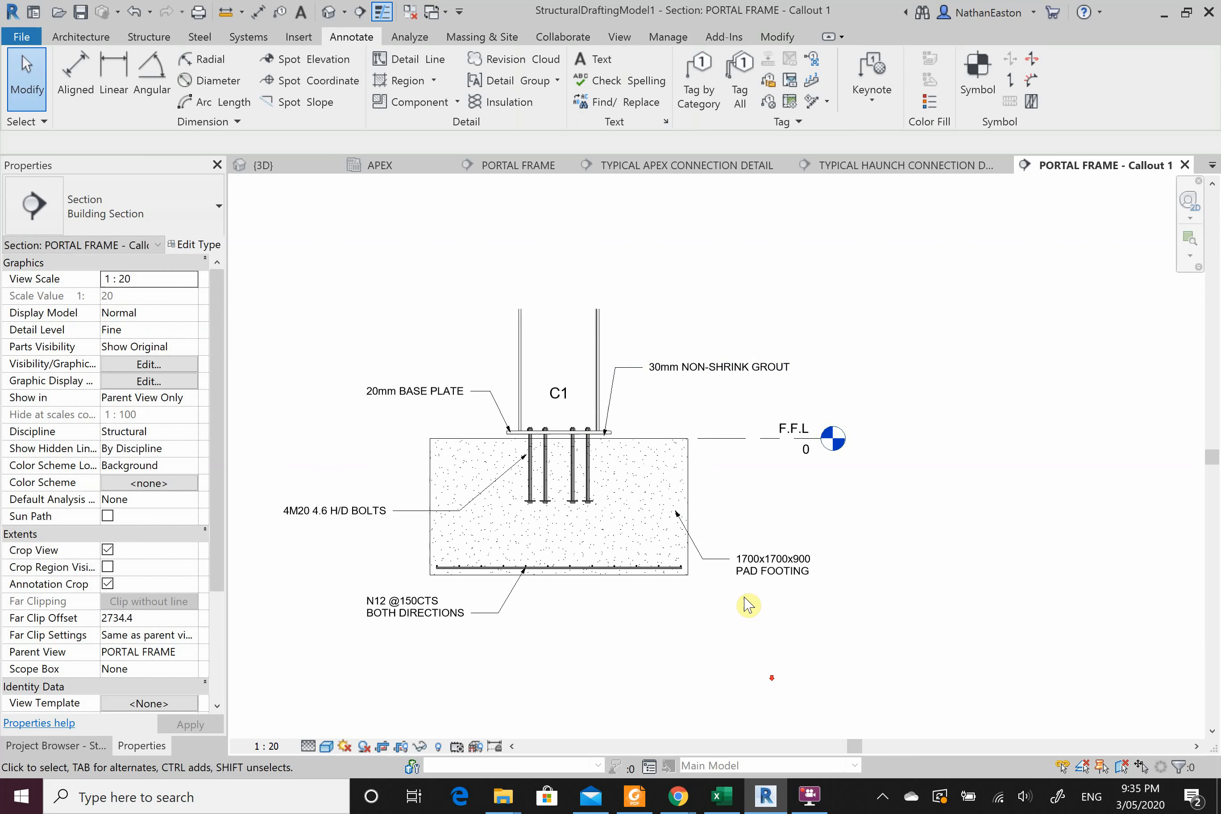
Place a Break Line (AUS) detail component across the column near its upper end, centred on the column.
{"action": "scroll", "coordinate": [541, 262], "scroll_direction": "up", "scroll_amount": 1}
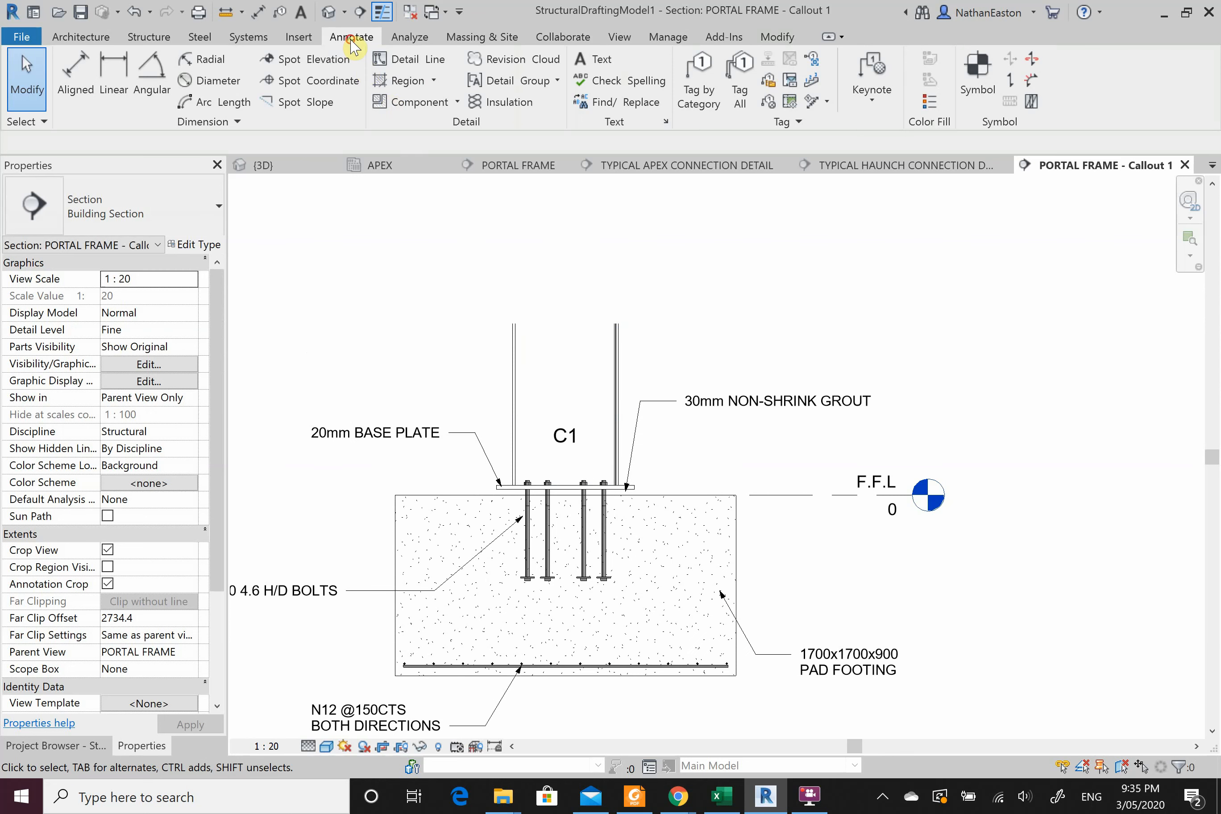
{"action": "left_click", "coordinate": [457, 105]}
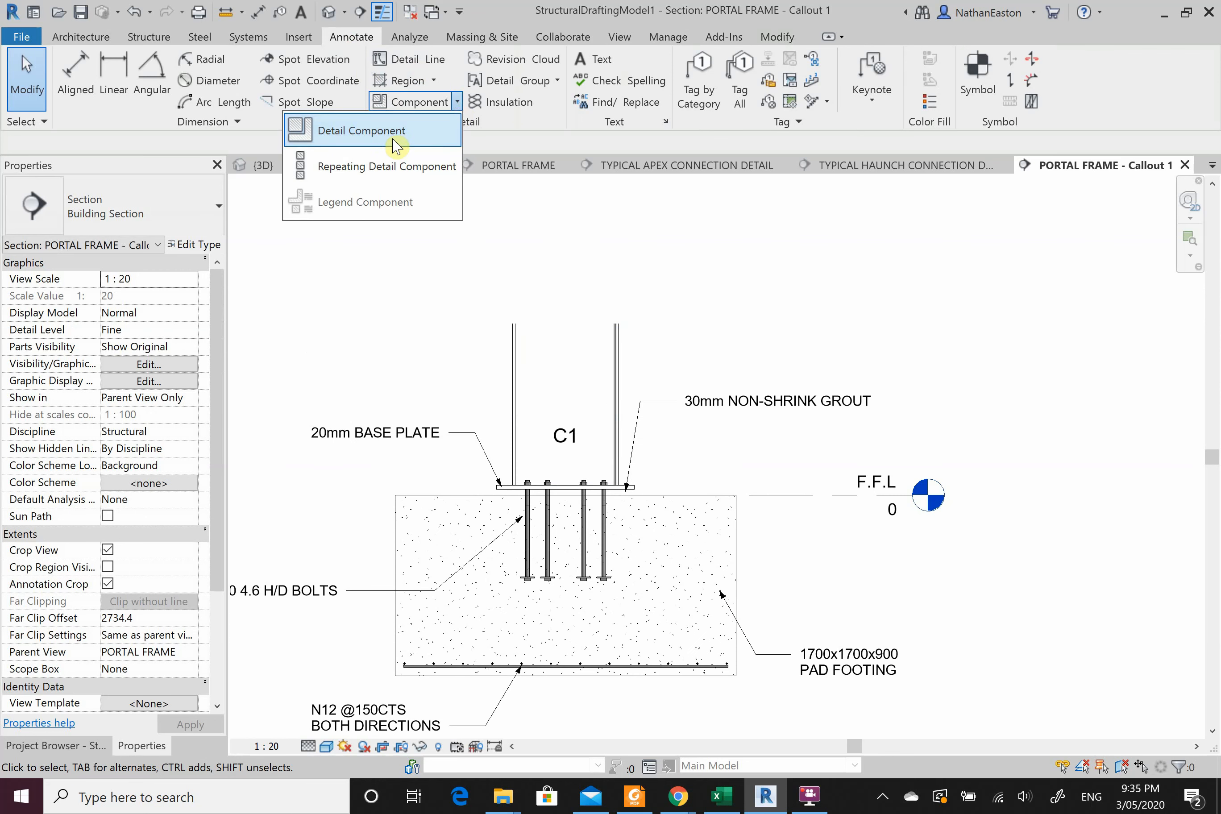
{"action": "left_click", "coordinate": [338, 130]}
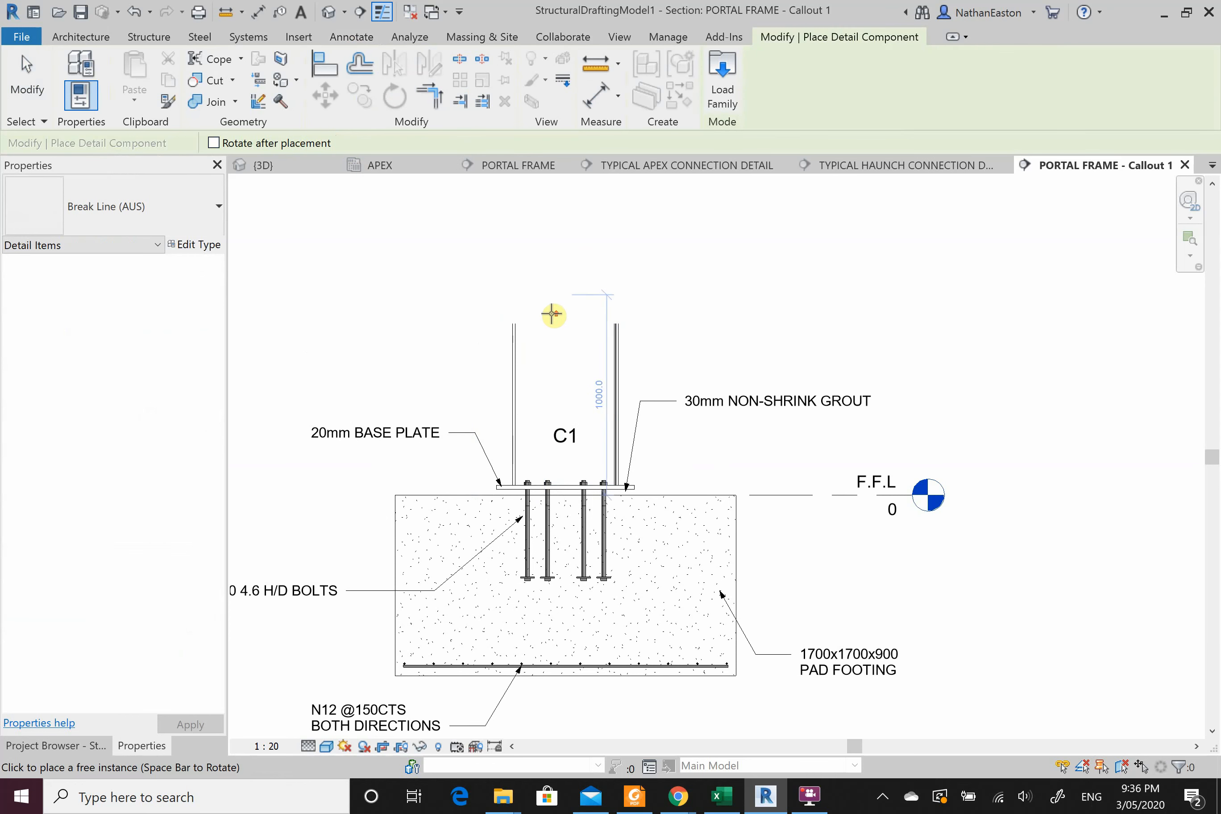
{"action": "scroll", "coordinate": [553, 316], "scroll_direction": "up", "scroll_amount": 2}
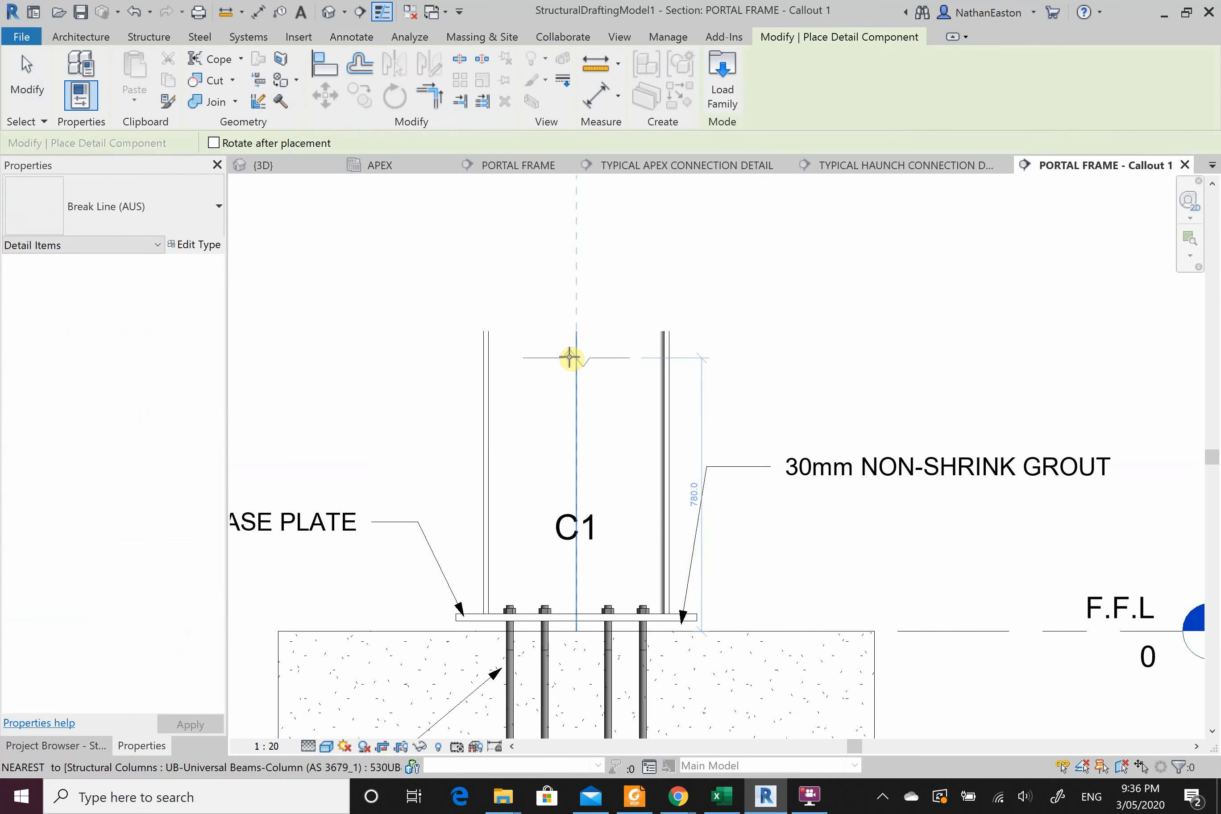
{"action": "left_click", "coordinate": [569, 357]}
{"action": "right_click", "coordinate": [400, 372]}
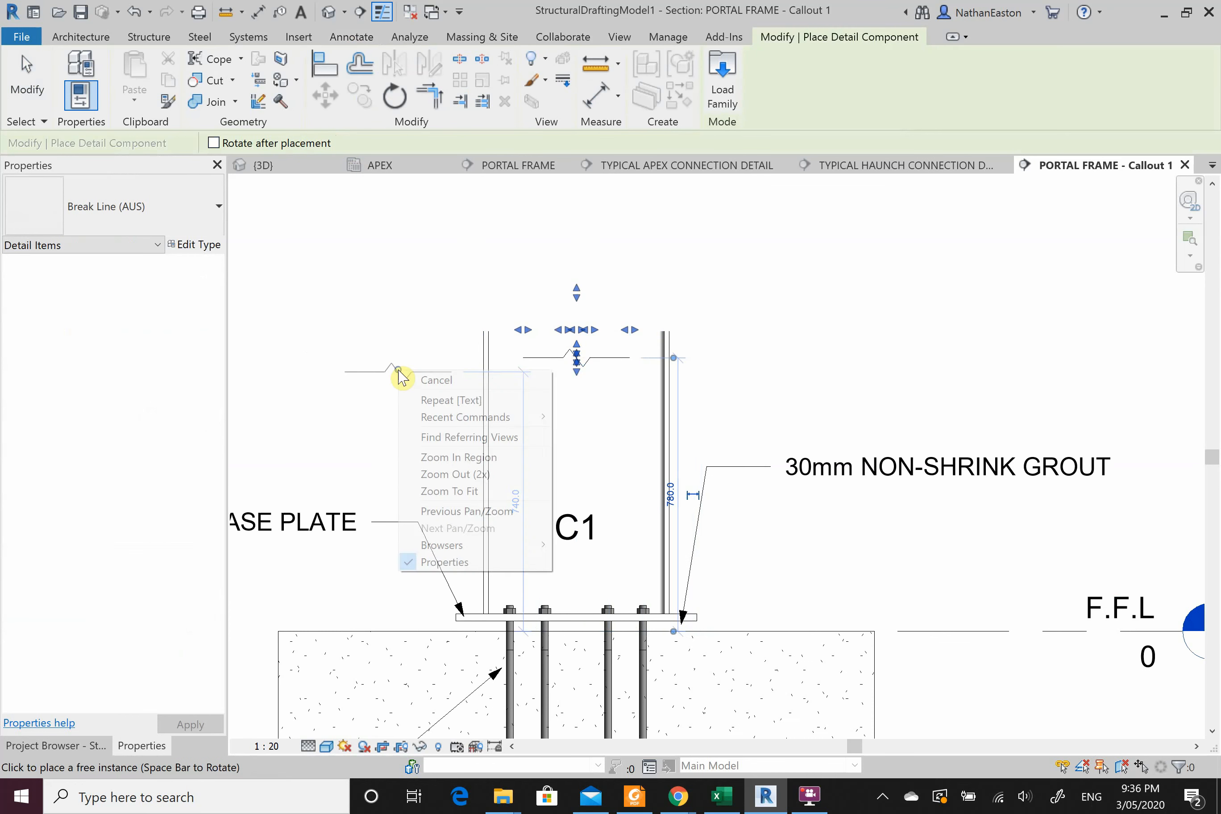
{"action": "left_click", "coordinate": [426, 375]}
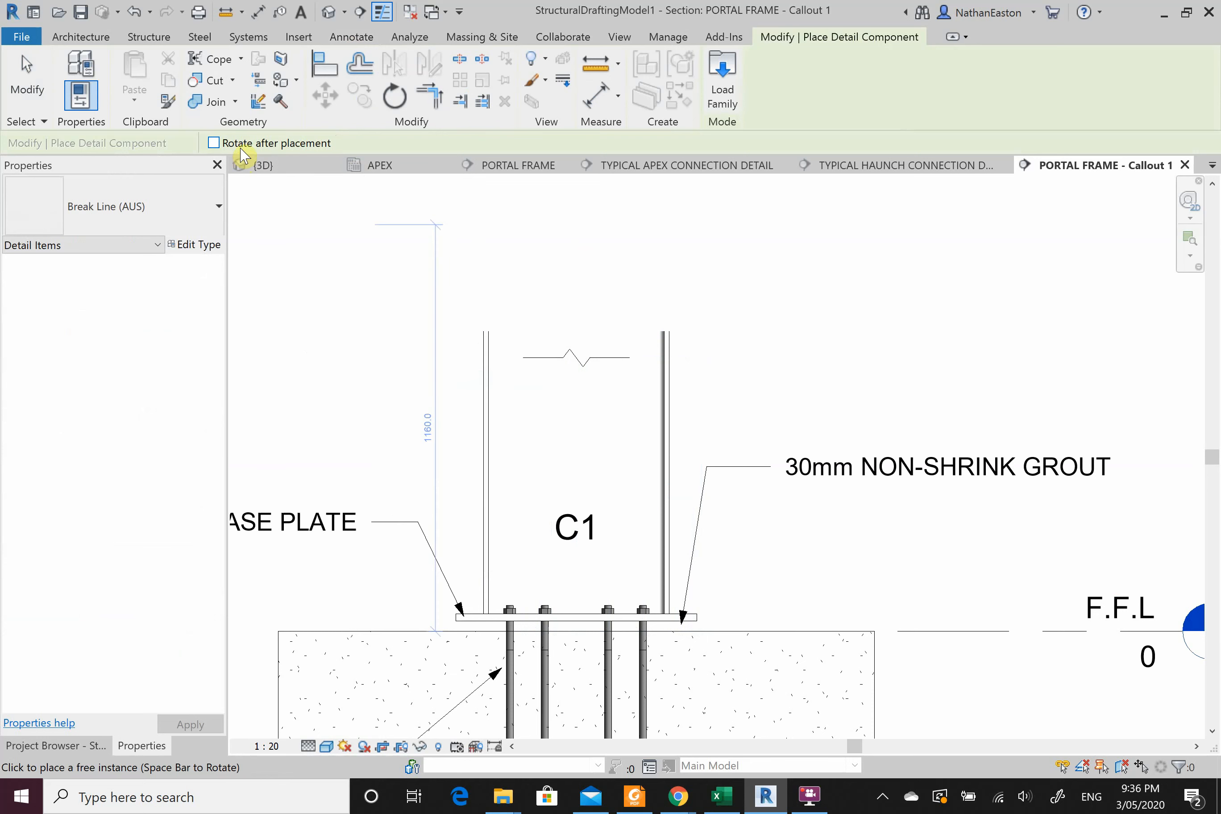
{"action": "right_click", "coordinate": [380, 334]}
{"action": "left_click", "coordinate": [415, 345]}
Stretch both ends of the break line just past the column flanges, about 297 mm on the left and 314 mm on the right.
{"action": "scroll", "coordinate": [567, 376], "scroll_direction": "up", "scroll_amount": 1}
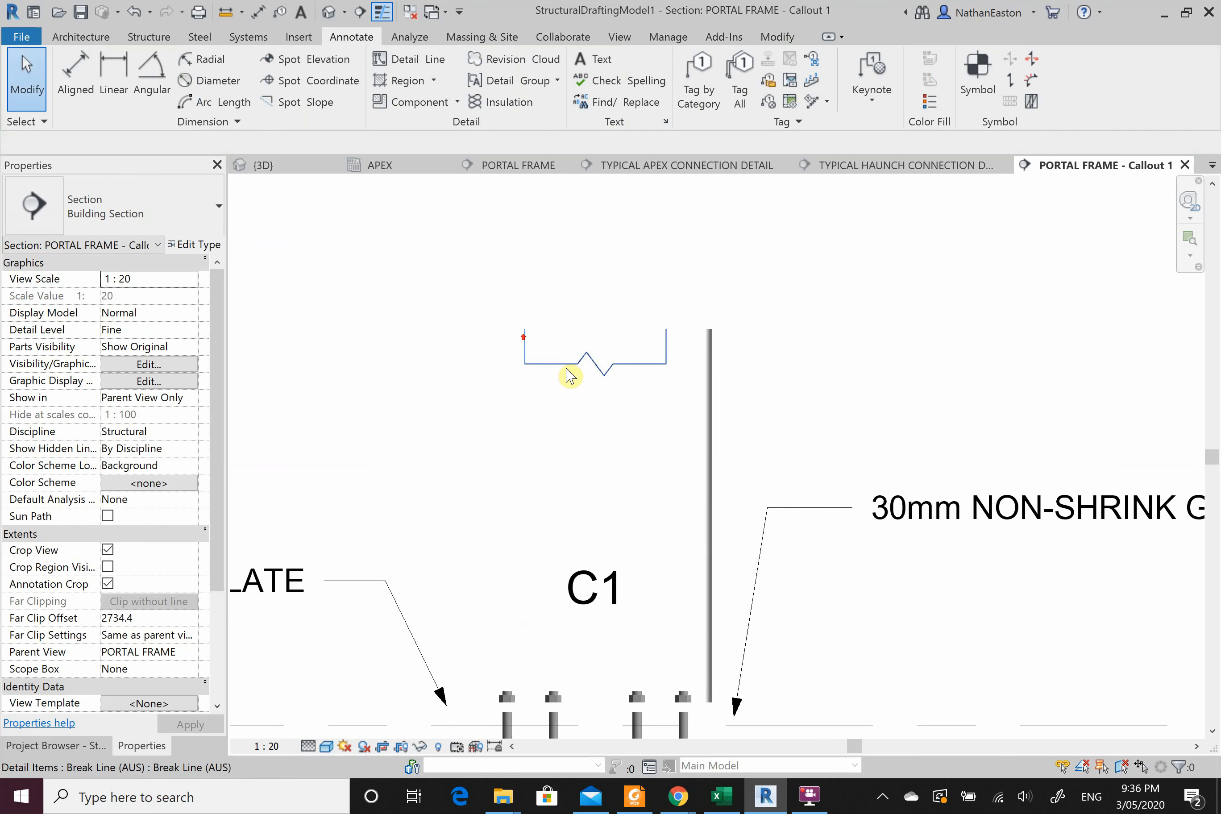
{"action": "left_click", "coordinate": [567, 369]}
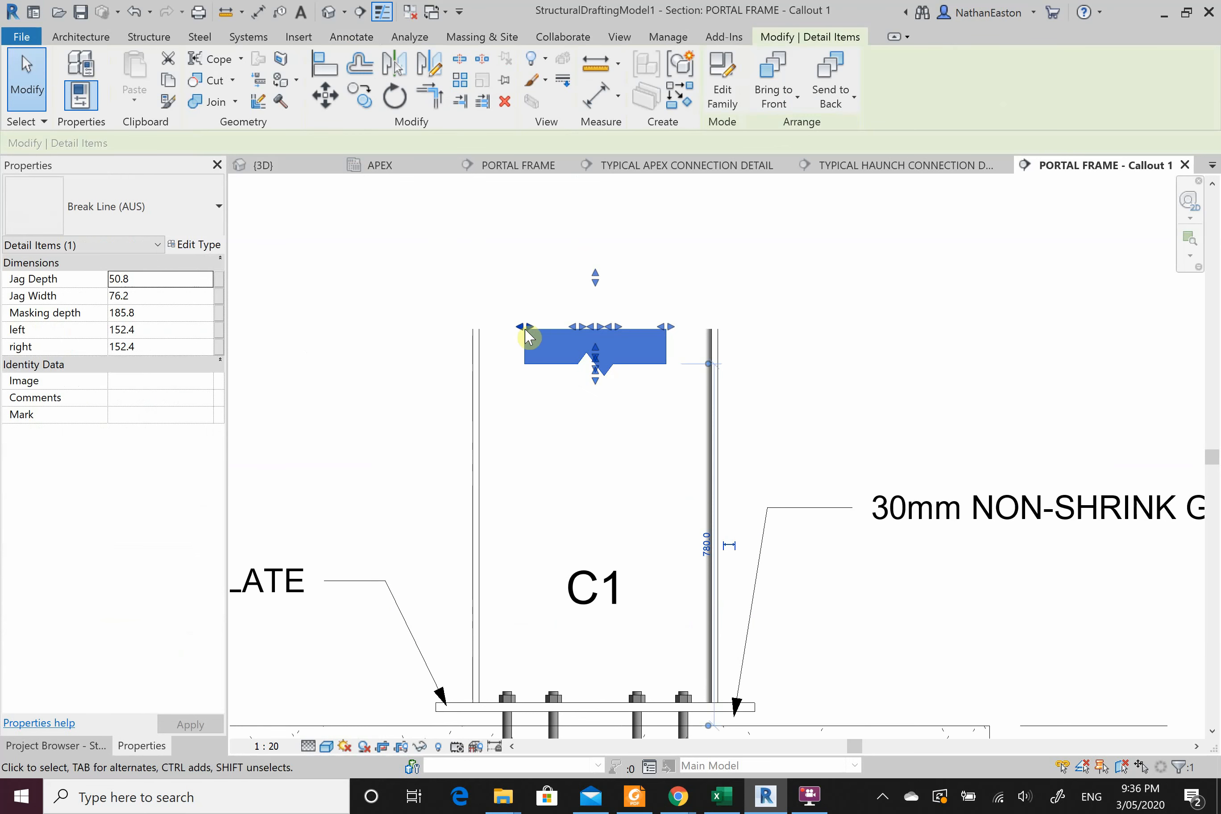
{"action": "left_click_drag", "start_coordinate": [514, 334], "coordinate": [457, 332]}
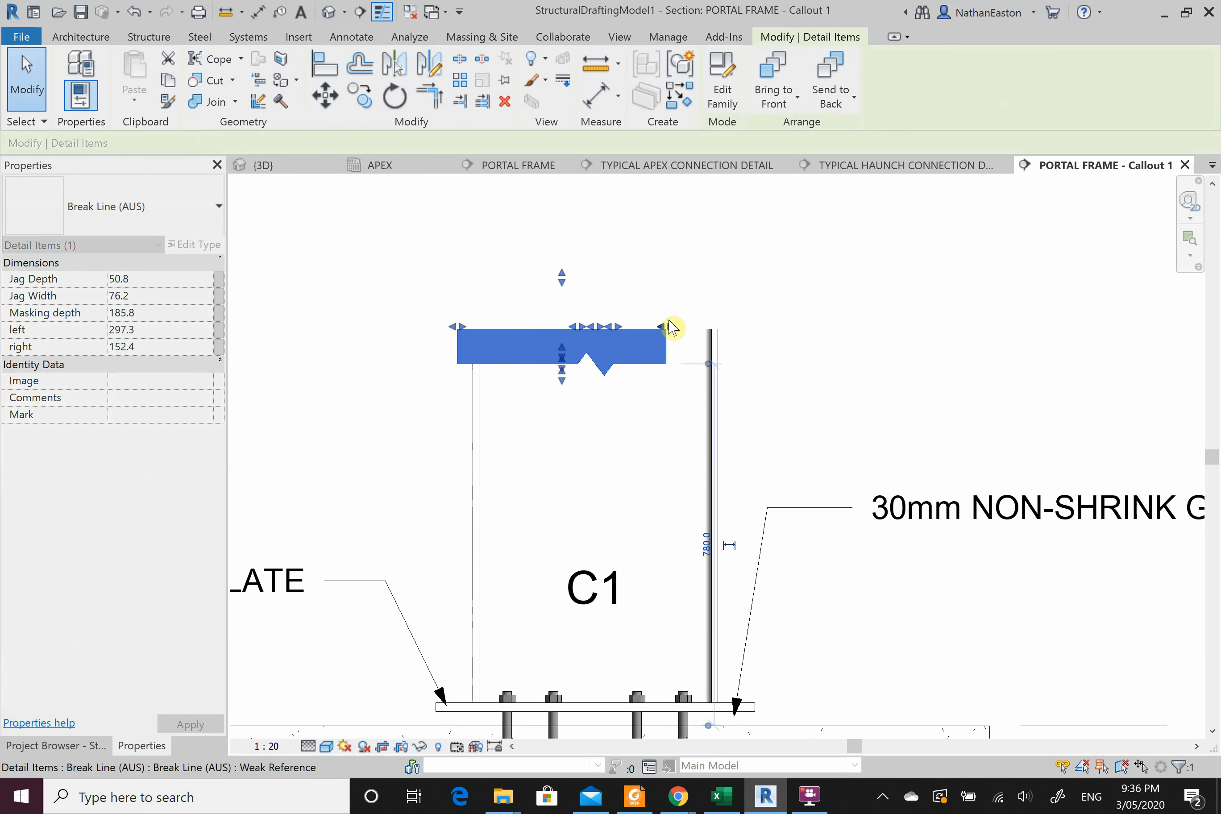
{"action": "left_click_drag", "start_coordinate": [670, 327], "coordinate": [742, 333]}
{"action": "left_click", "coordinate": [815, 340]}
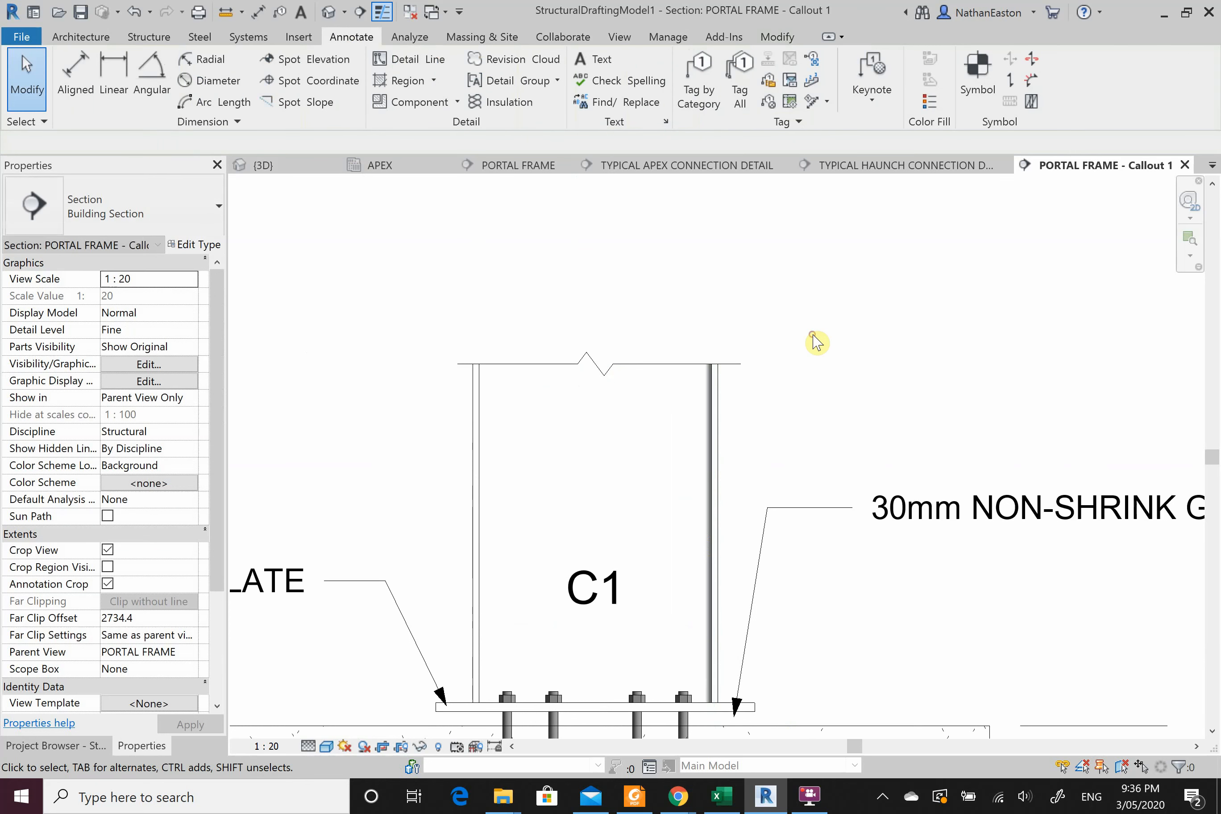
Deepen the zigzag of the break line to a jag depth of about 131 mm.
{"action": "scroll", "coordinate": [609, 374], "scroll_direction": "up", "scroll_amount": 2}
{"action": "left_click", "coordinate": [599, 394]}
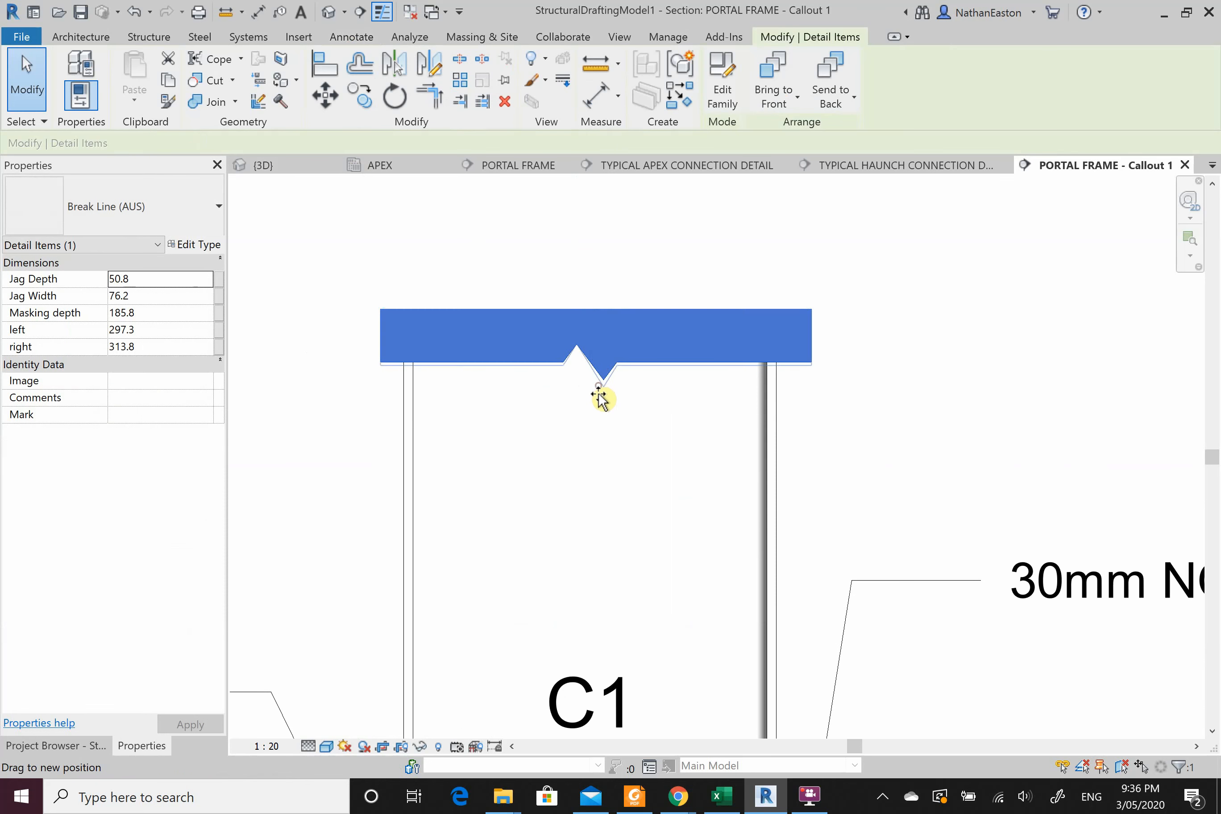
{"action": "left_click_drag", "start_coordinate": [598, 413], "coordinate": [599, 440]}
{"action": "left_click", "coordinate": [670, 420]}
{"action": "scroll", "coordinate": [672, 391], "scroll_direction": "down", "scroll_amount": 3}
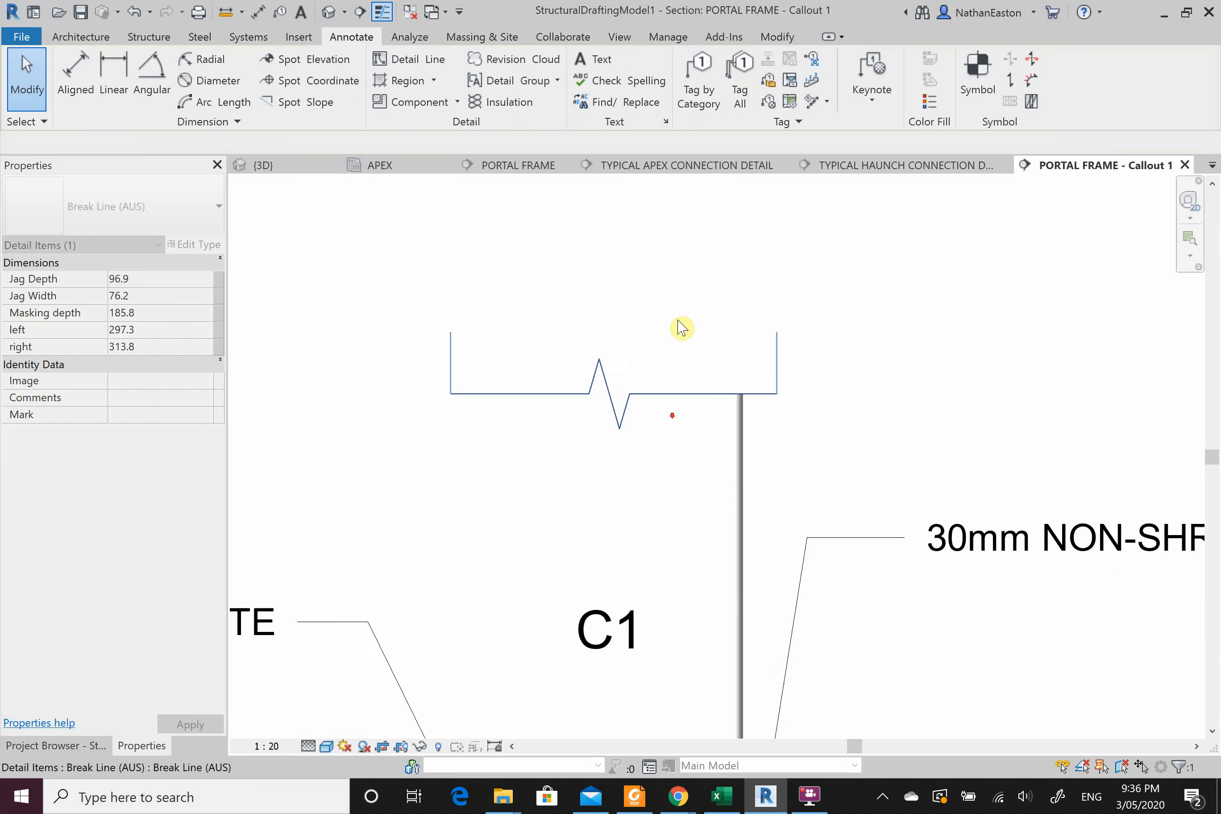
{"action": "scroll", "coordinate": [687, 322], "scroll_direction": "down", "scroll_amount": 1}
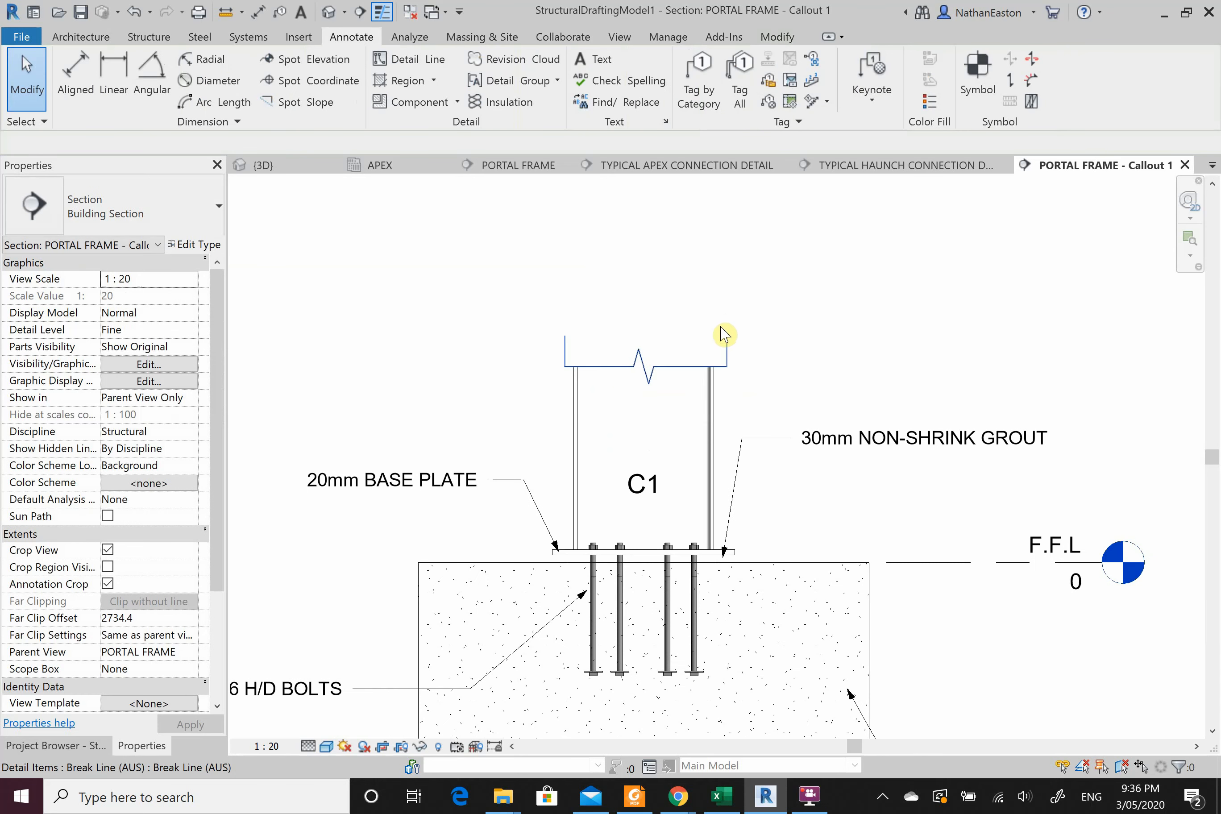
{"action": "scroll", "coordinate": [741, 305], "scroll_direction": "down", "scroll_amount": 1}
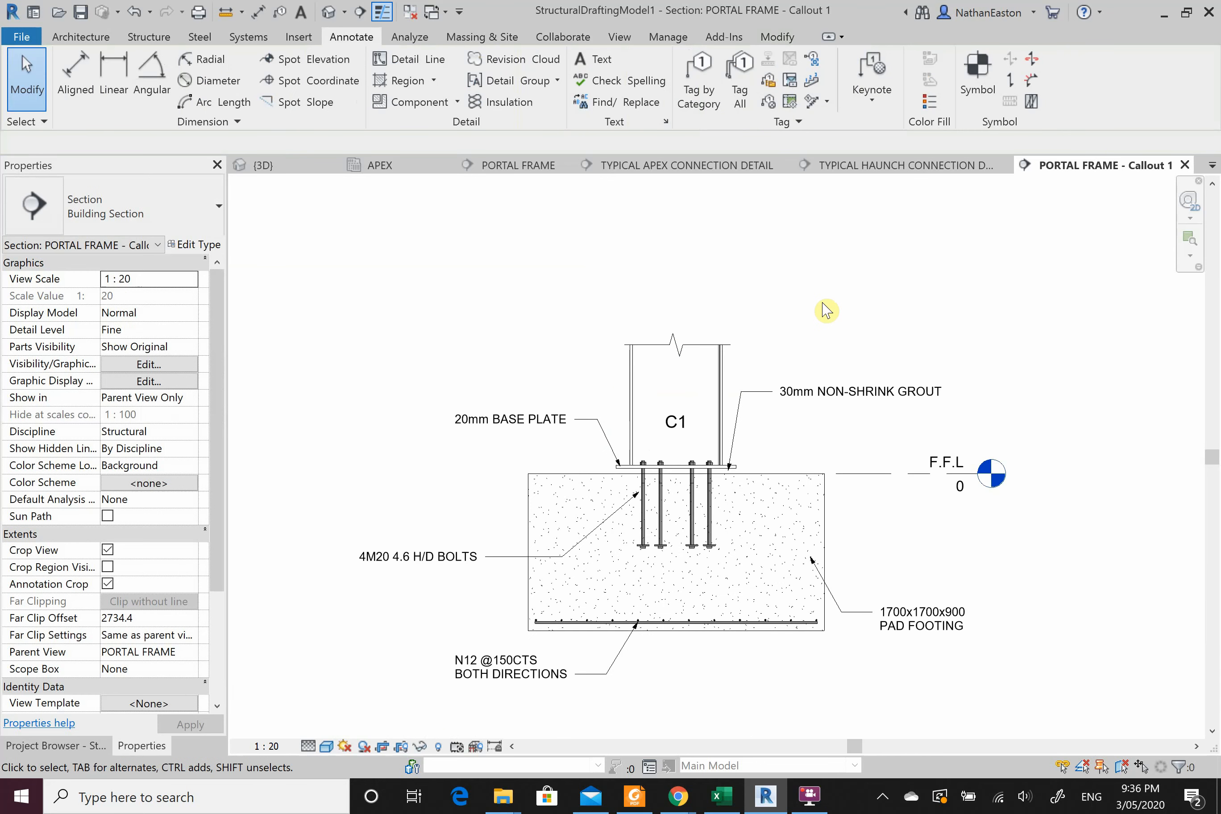
Move the break line slightly up the column, keeping it across both flanges.
{"action": "scroll", "coordinate": [826, 310], "scroll_direction": "up", "scroll_amount": 2}
{"action": "left_click", "coordinate": [693, 348]}
{"action": "scroll", "coordinate": [693, 336], "scroll_direction": "up", "scroll_amount": 2}
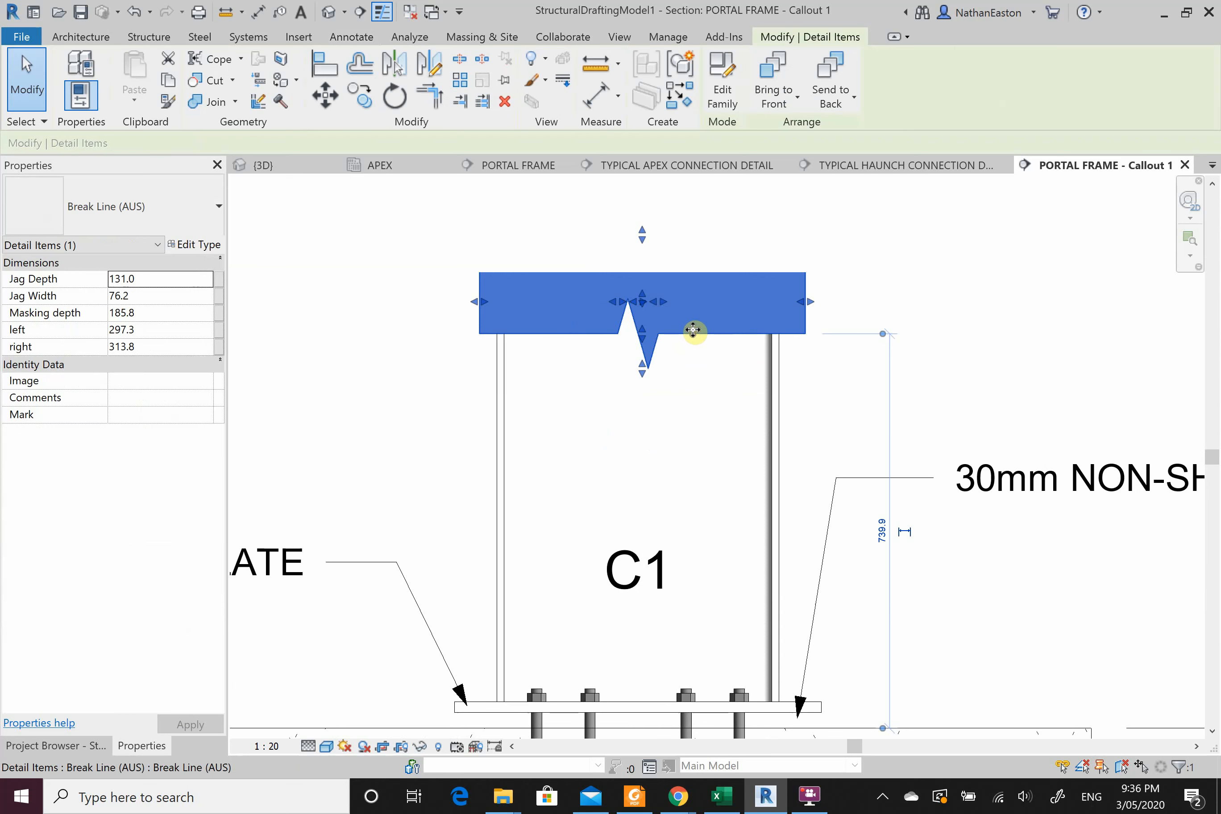
{"action": "mouse_move", "coordinate": [693, 314]}
{"action": "left_mouse_down"}
{"action": "mouse_move", "coordinate": [699, 296]}
{"action": "mouse_move", "coordinate": [696, 319]}
{"action": "left_mouse_up"}
{"action": "left_click", "coordinate": [704, 392]}
{"action": "scroll", "coordinate": [678, 368], "scroll_direction": "down", "scroll_amount": 1}
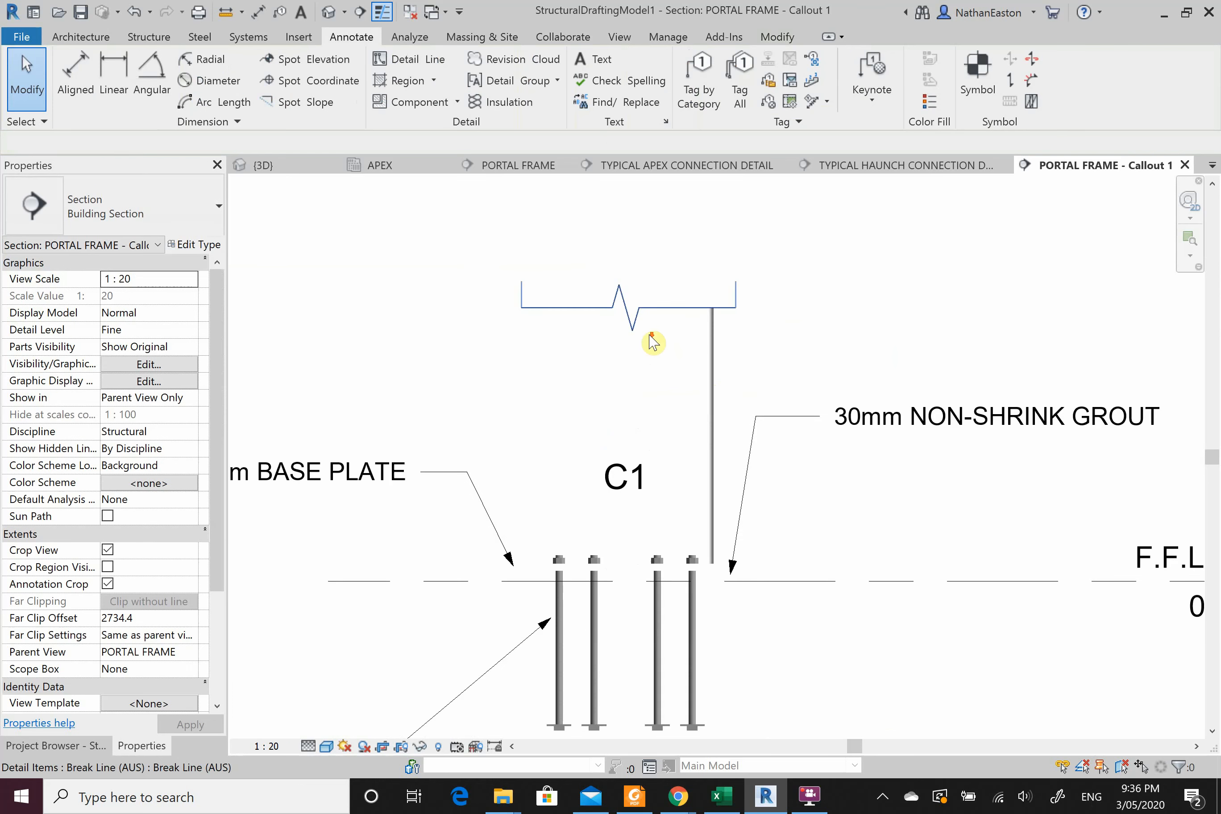
{"action": "scroll", "coordinate": [735, 378], "scroll_direction": "down", "scroll_amount": 2}
{"action": "scroll", "coordinate": [759, 396], "scroll_direction": "down", "scroll_amount": 1}
{"action": "scroll", "coordinate": [755, 271], "scroll_direction": "down", "scroll_amount": 1}
{"action": "scroll", "coordinate": [901, 486], "scroll_direction": "up", "scroll_amount": 2}
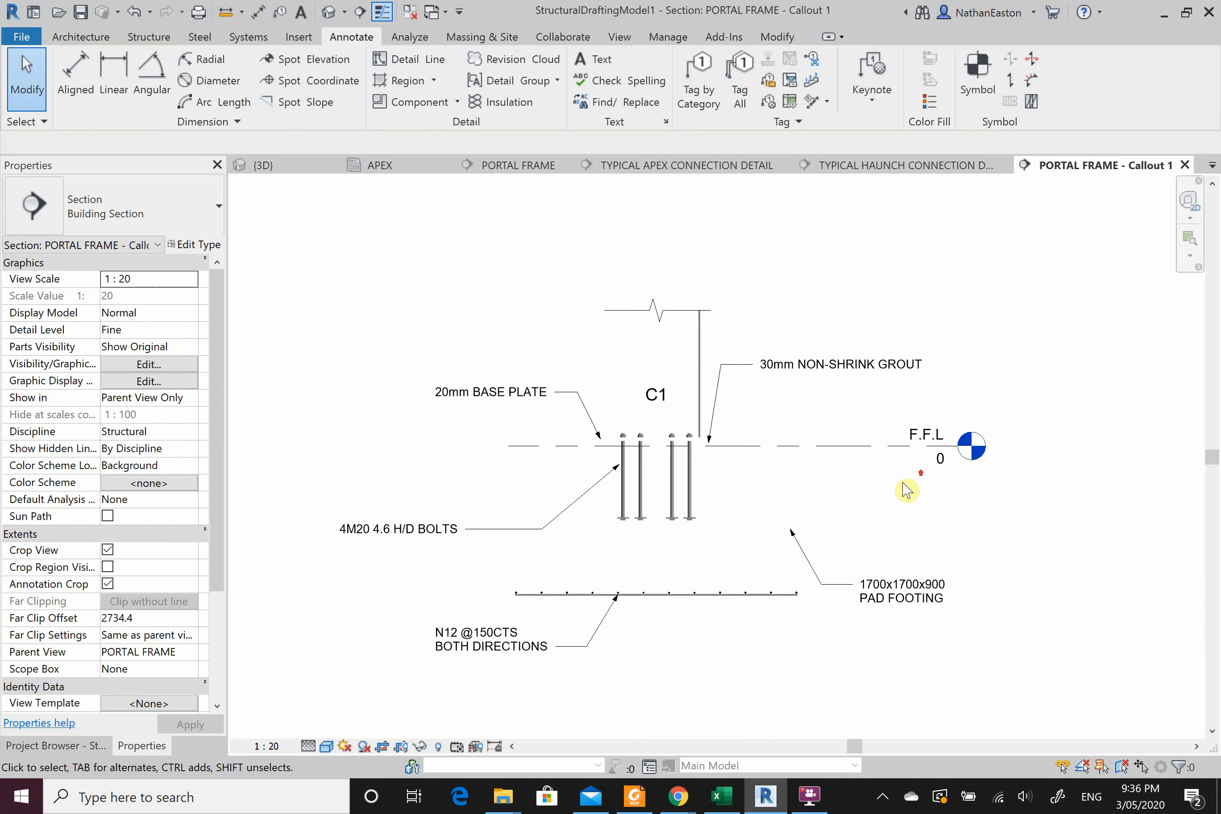
Shorten the F.F.L level line so its level head sits closer to the footing.
{"action": "left_click", "coordinate": [859, 437]}
{"action": "left_click_drag", "start_coordinate": [963, 440], "coordinate": [859, 440]}
{"action": "left_click", "coordinate": [1048, 362]}
{"action": "scroll", "coordinate": [913, 341], "scroll_direction": "down", "scroll_amount": 2}
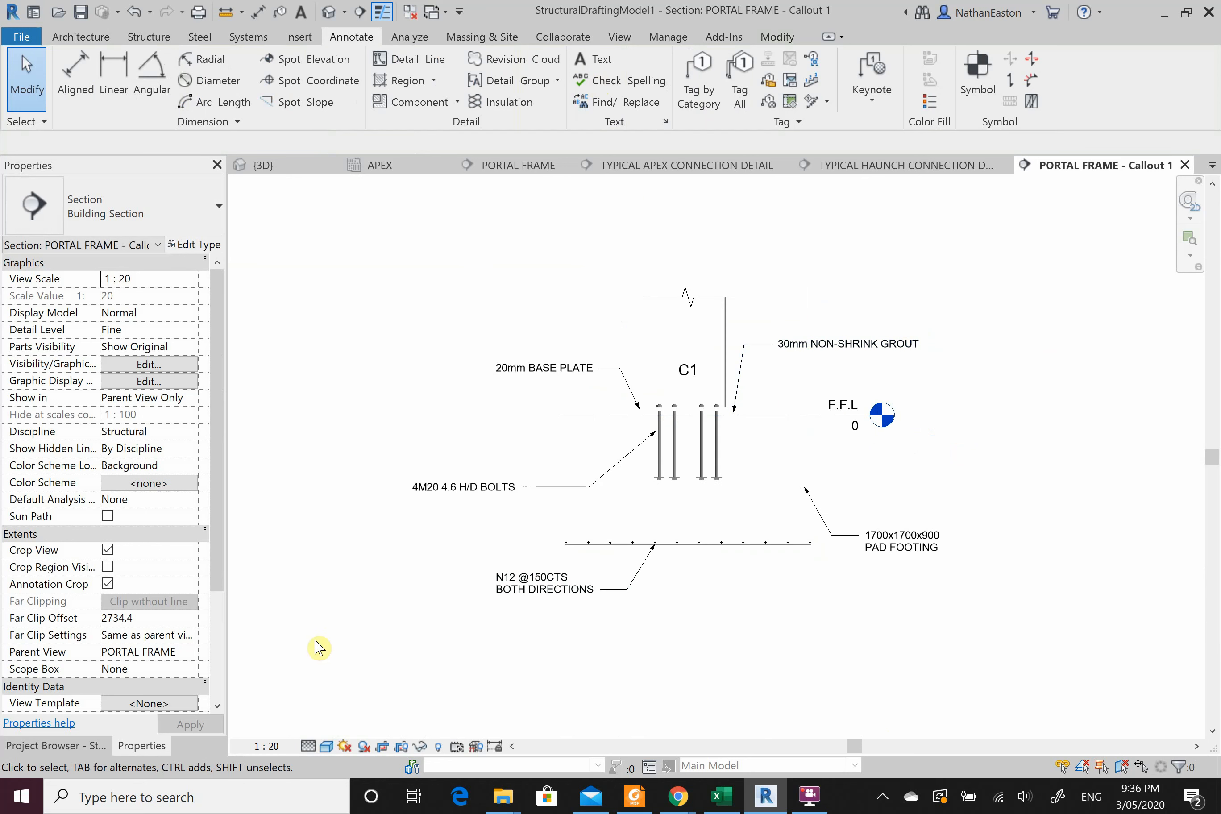
Show the view's crop region and pull the left and right sides of the annotation crop in closer to the notes.
{"action": "left_click", "coordinate": [107, 567]}
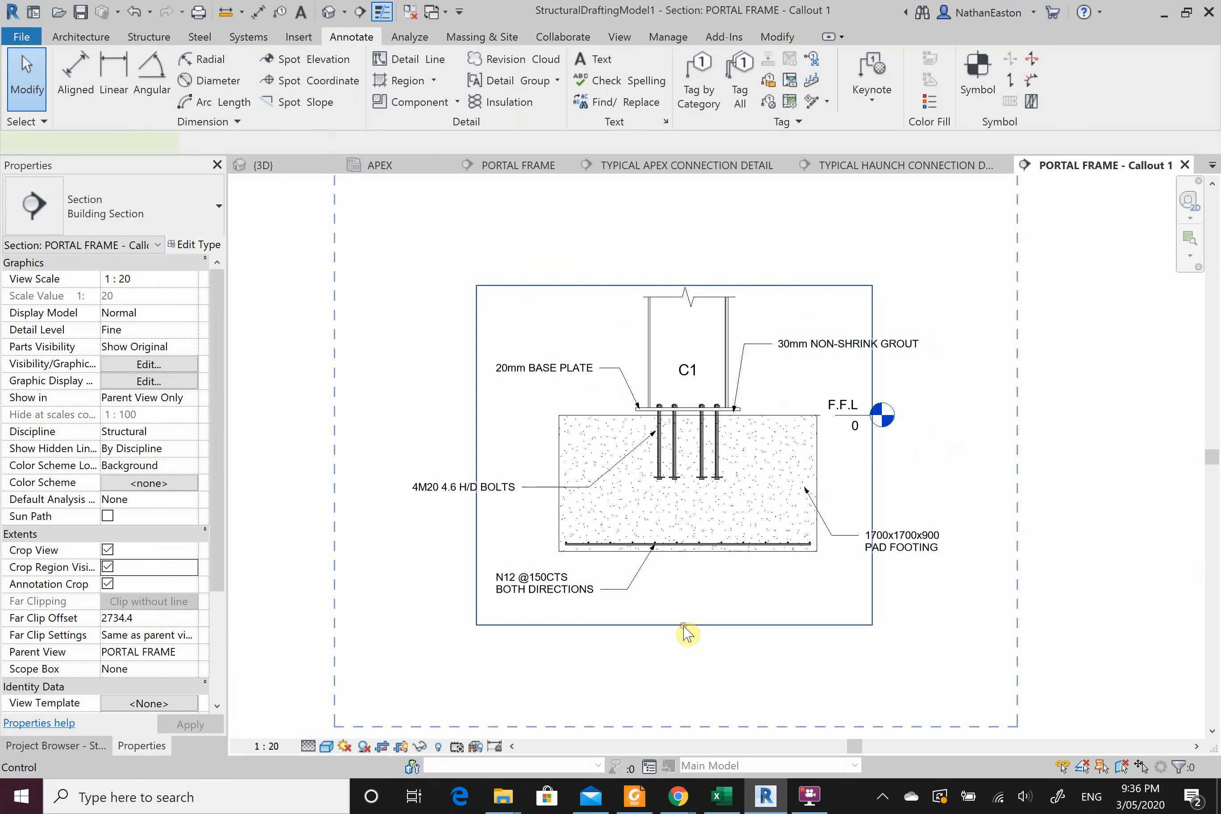
{"action": "left_click", "coordinate": [683, 626]}
{"action": "left_click_drag", "start_coordinate": [336, 449], "coordinate": [403, 449]}
{"action": "mouse_move", "coordinate": [1017, 450]}
{"action": "left_mouse_down"}
{"action": "mouse_move", "coordinate": [945, 441]}
{"action": "mouse_move", "coordinate": [957, 455]}
{"action": "left_mouse_up"}
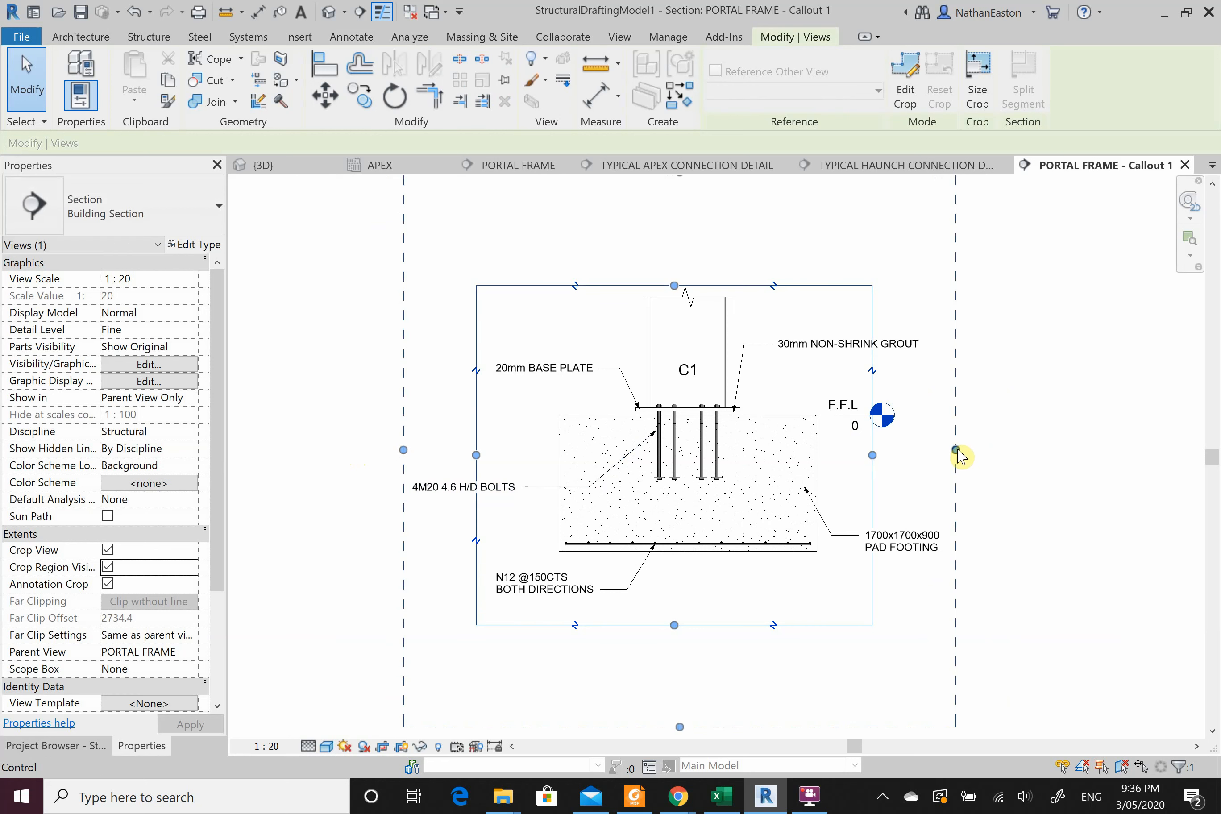
Pull the annotation crop's lower and upper edges in towards the crop region, and hide the crop region.
{"action": "left_click_drag", "start_coordinate": [679, 726], "coordinate": [690, 629]}
{"action": "scroll", "coordinate": [696, 638], "scroll_direction": "down", "scroll_amount": 1}
{"action": "mouse_move", "coordinate": [685, 286]}
{"action": "left_mouse_down"}
{"action": "mouse_move", "coordinate": [688, 366]}
{"action": "mouse_move", "coordinate": [705, 376]}
{"action": "left_mouse_up"}
{"action": "left_click", "coordinate": [960, 409]}
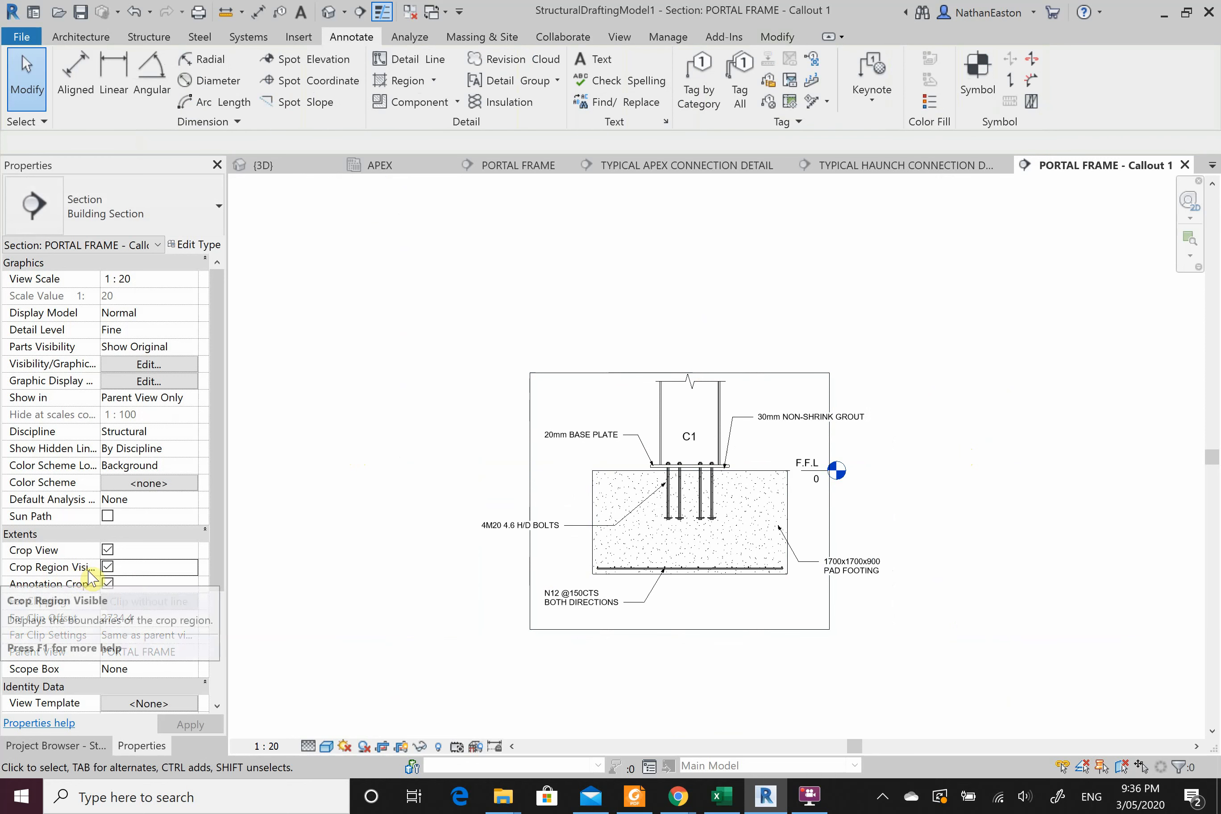
{"action": "left_click", "coordinate": [406, 513]}
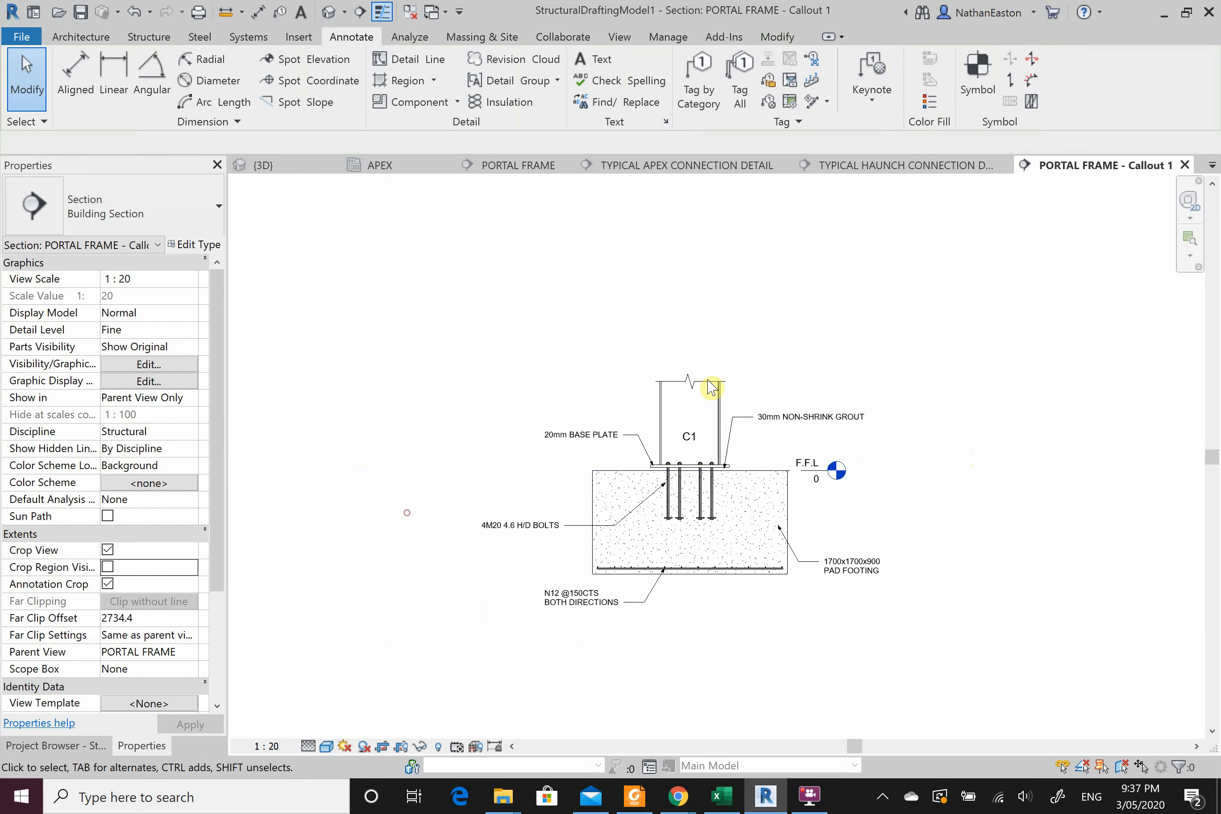
Start renaming the section view "PORTAL FRAME - Callout 1" with a name beginning "TY".
{"action": "left_click", "coordinate": [85, 746]}
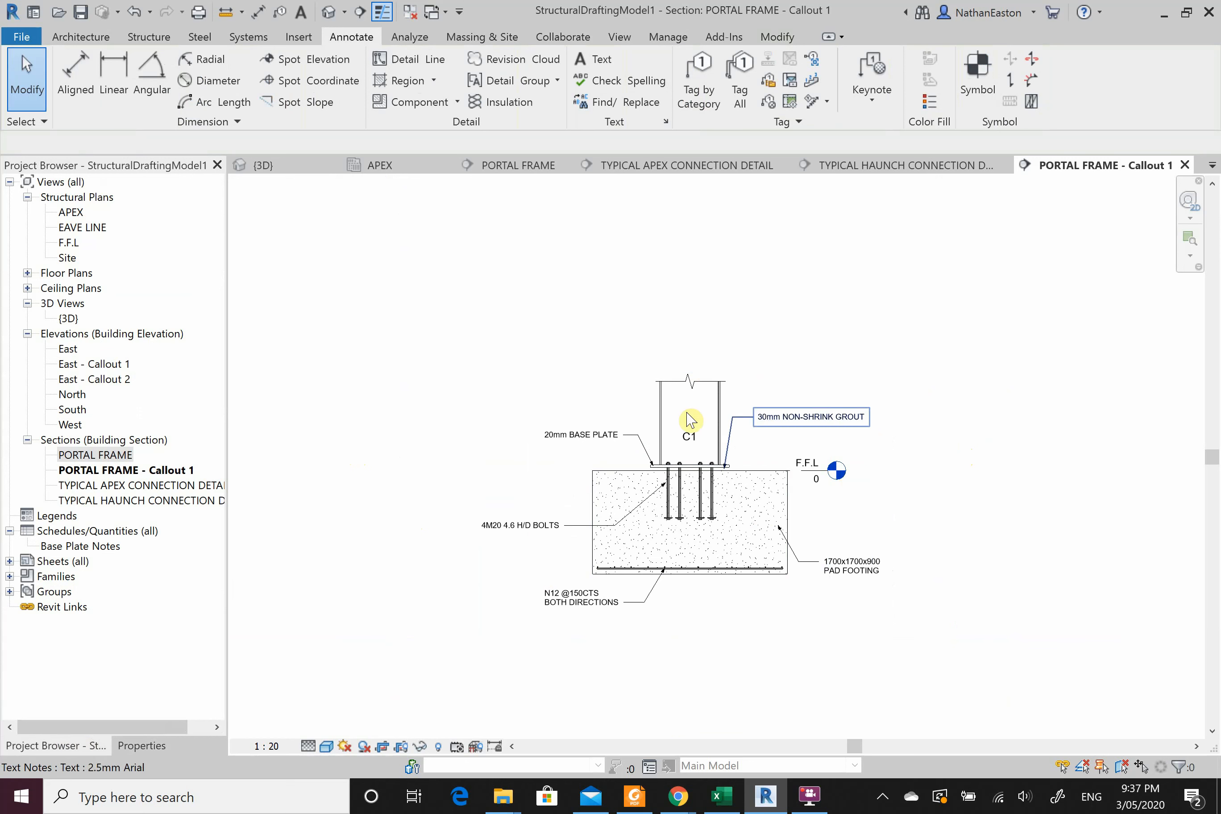
{"action": "scroll", "coordinate": [685, 499], "scroll_direction": "up", "scroll_amount": 1}
{"action": "scroll", "coordinate": [759, 497], "scroll_direction": "up", "scroll_amount": 1}
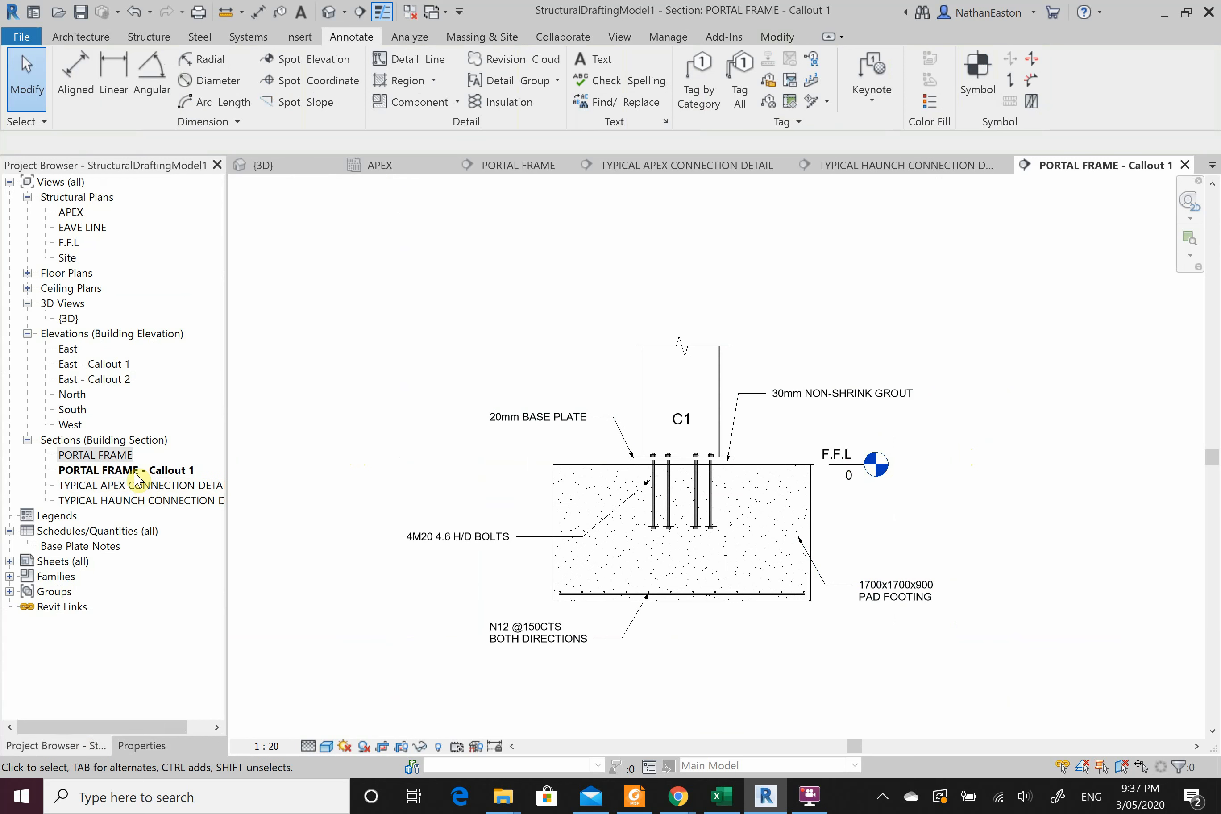
{"action": "right_click", "coordinate": [119, 472]}
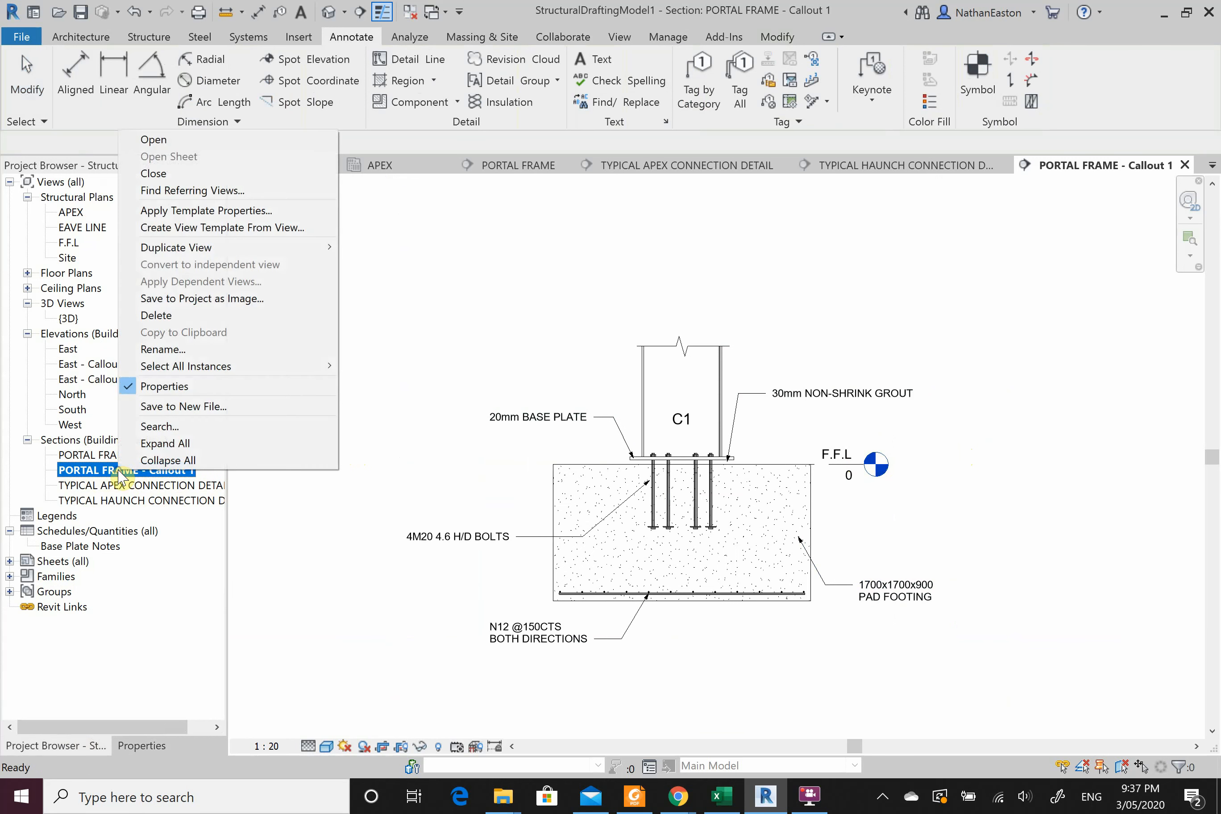
{"action": "left_click", "coordinate": [200, 351]}
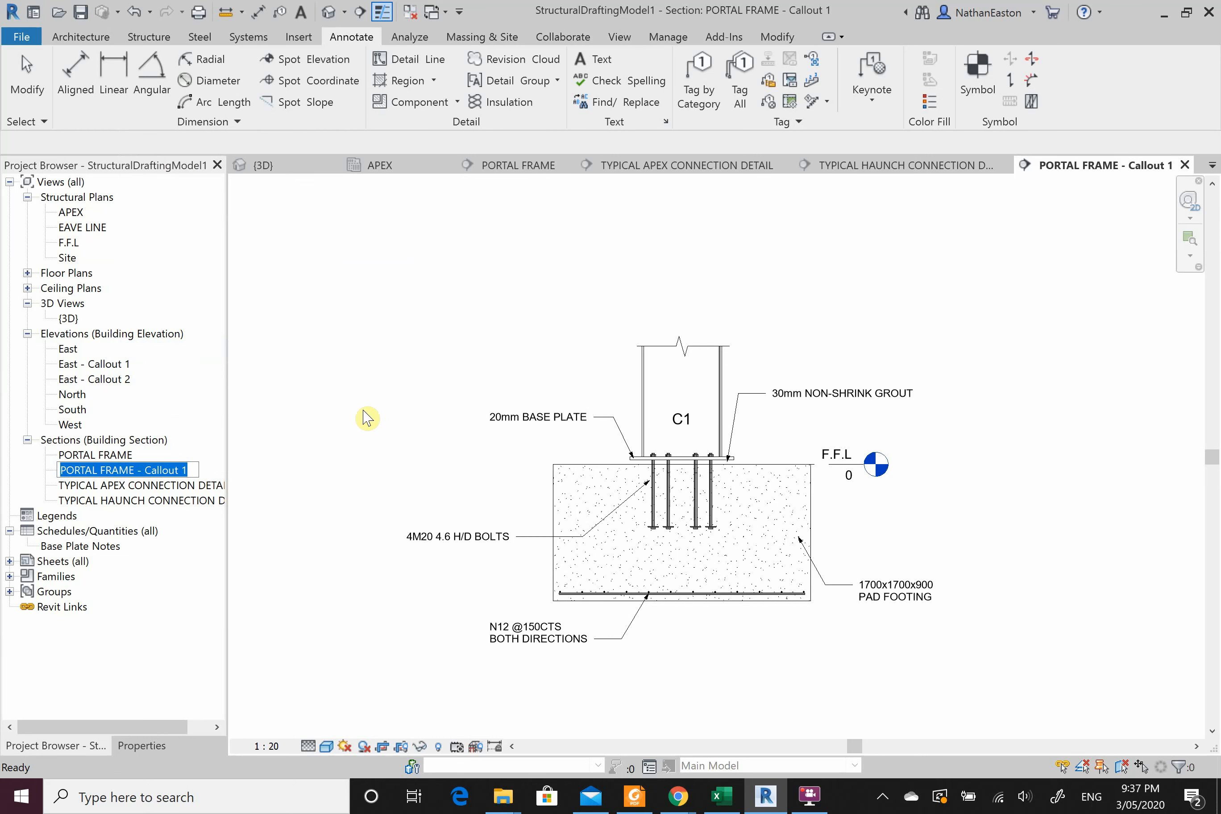
{"action": "type", "text": "TY"}
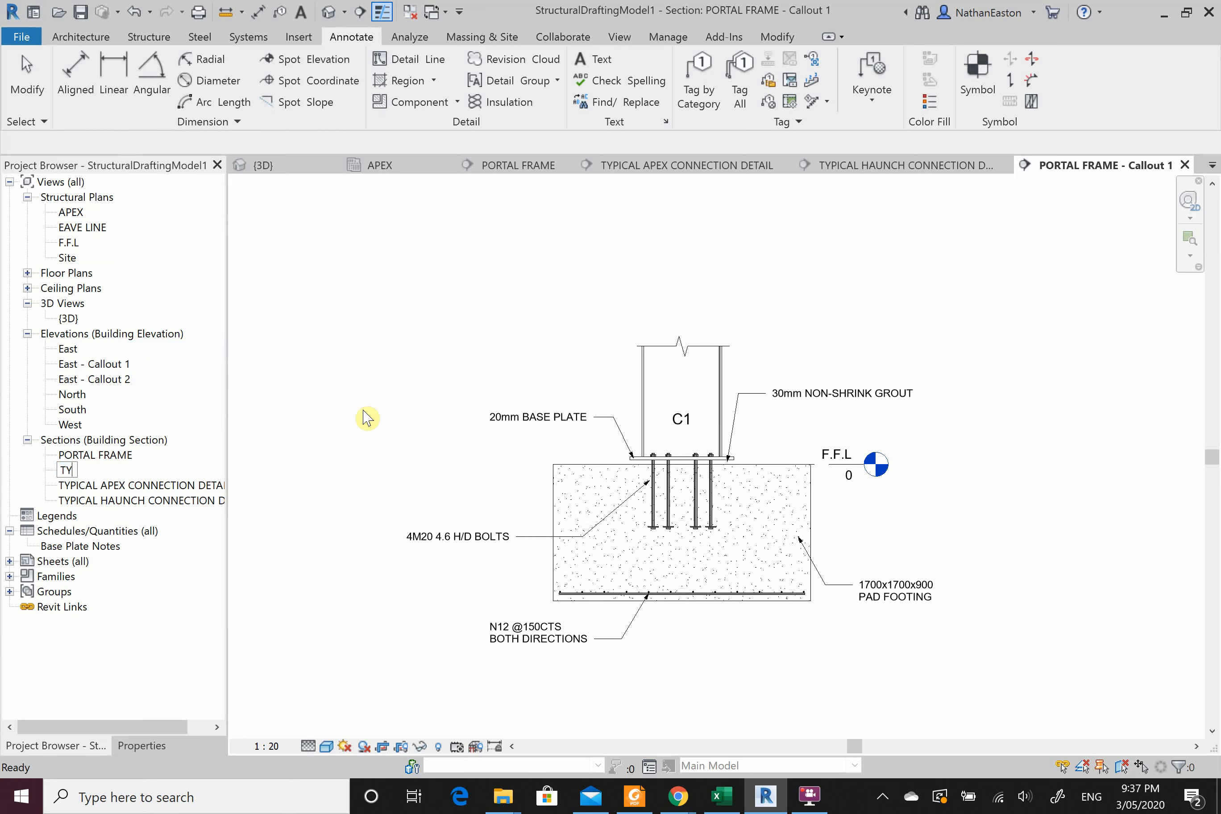